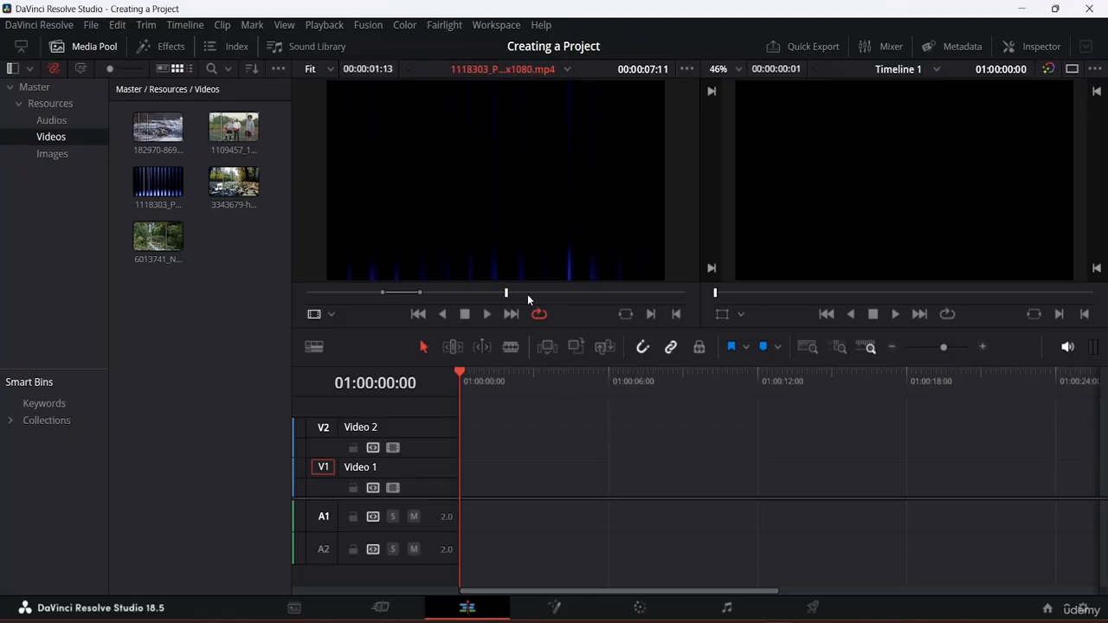
Open the Media page and add the three pictures from the resource Images folder on the E drive to the Videos bin
right_click(218, 250)
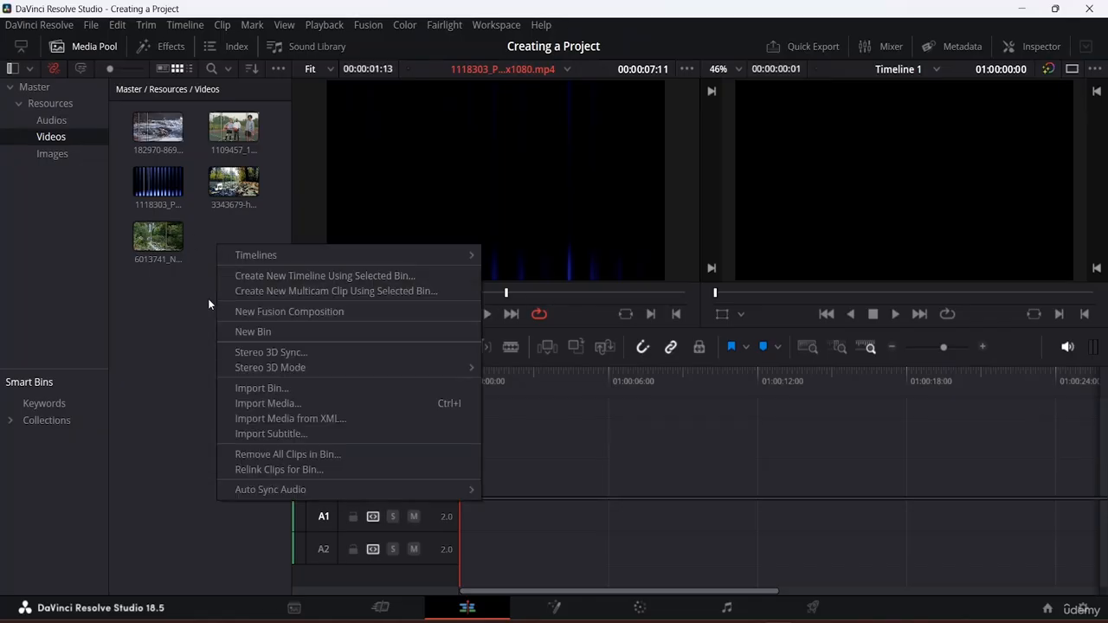
click(196, 331)
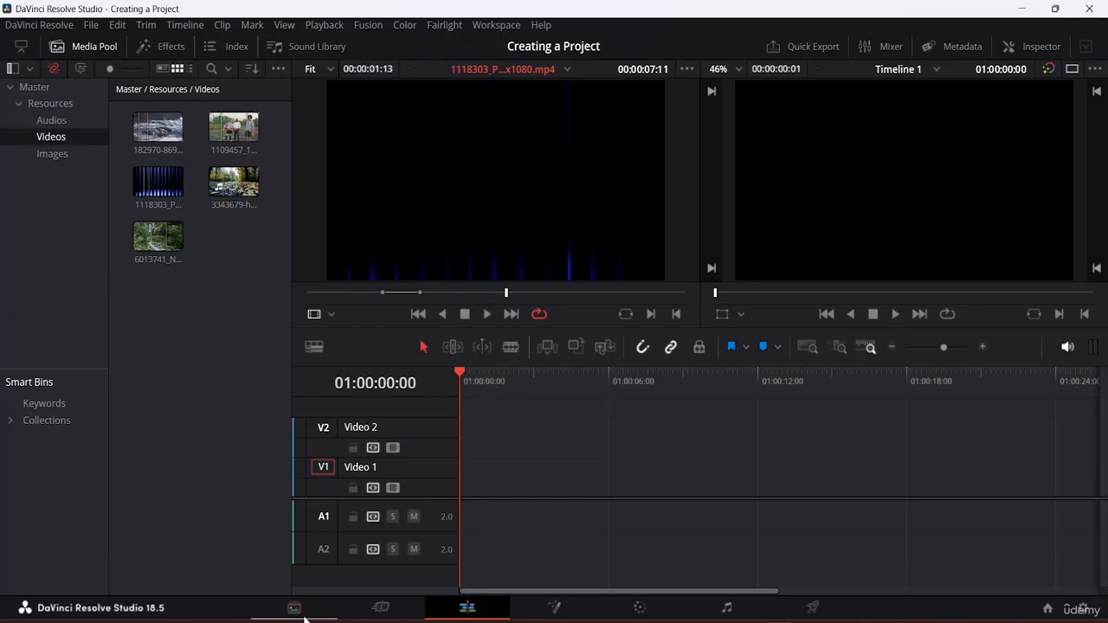
click(294, 609)
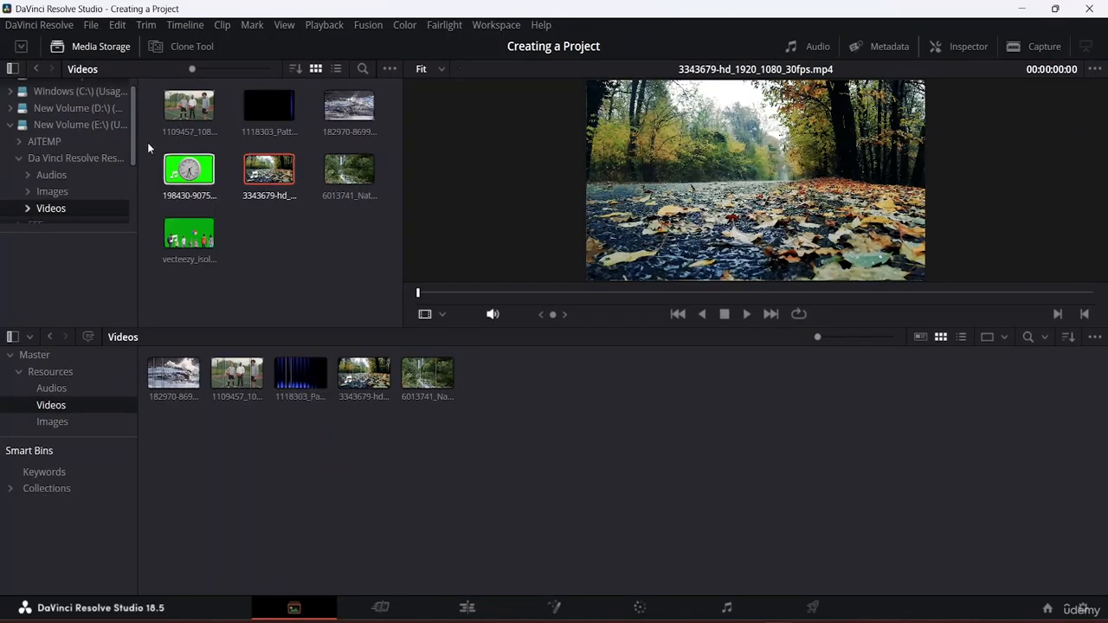
click(74, 122)
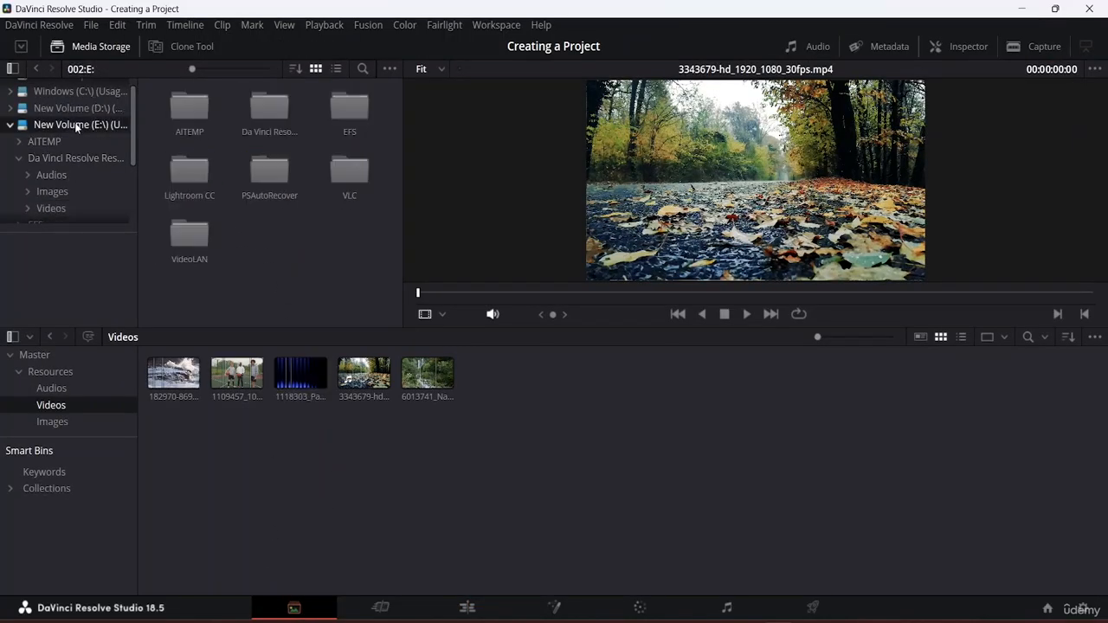
double_click(264, 106)
double_click(277, 107)
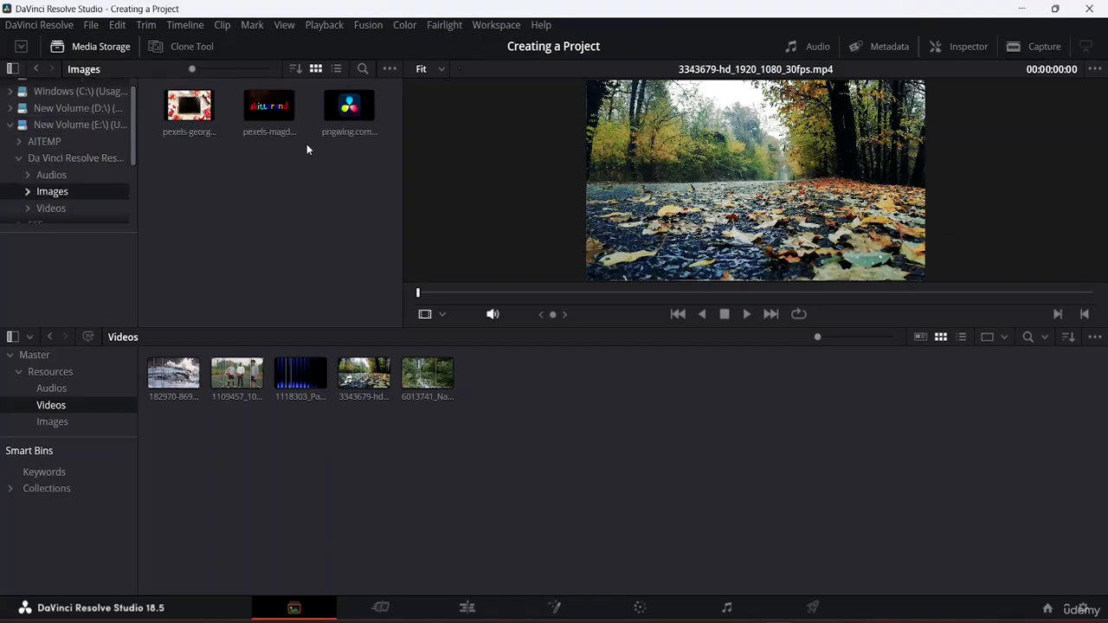
drag(194, 117, 304, 508)
drag(274, 115, 385, 474)
drag(351, 104, 650, 408)
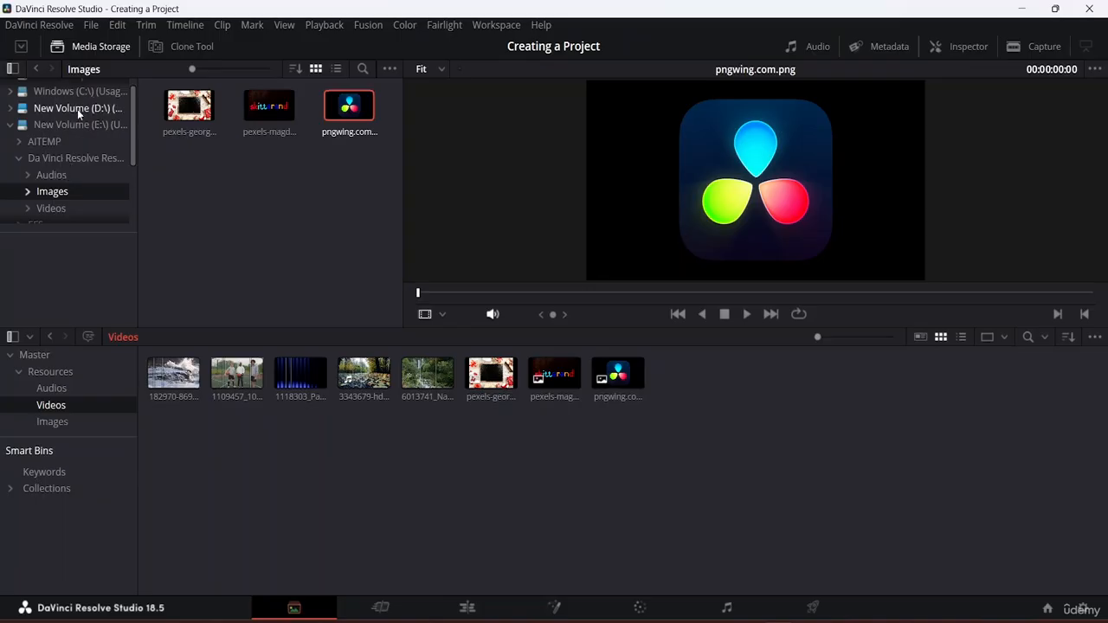
Add the 198430-907598392.mp4 clock clip and the vecteezy green-screen clip from the resource Videos folder to the Videos bin
click(37, 70)
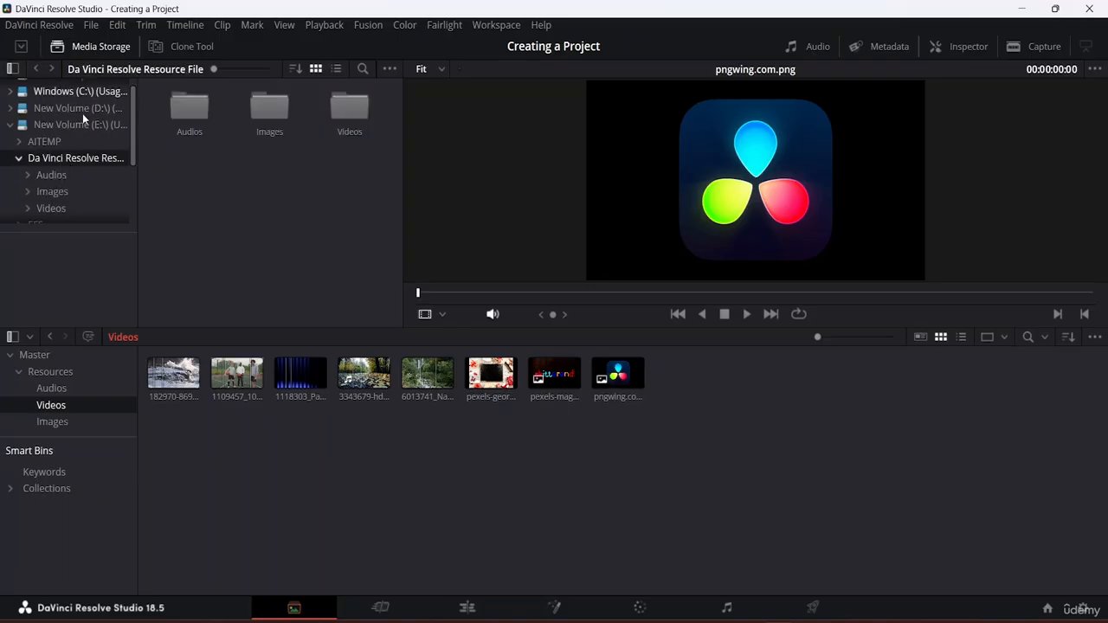
double_click(353, 114)
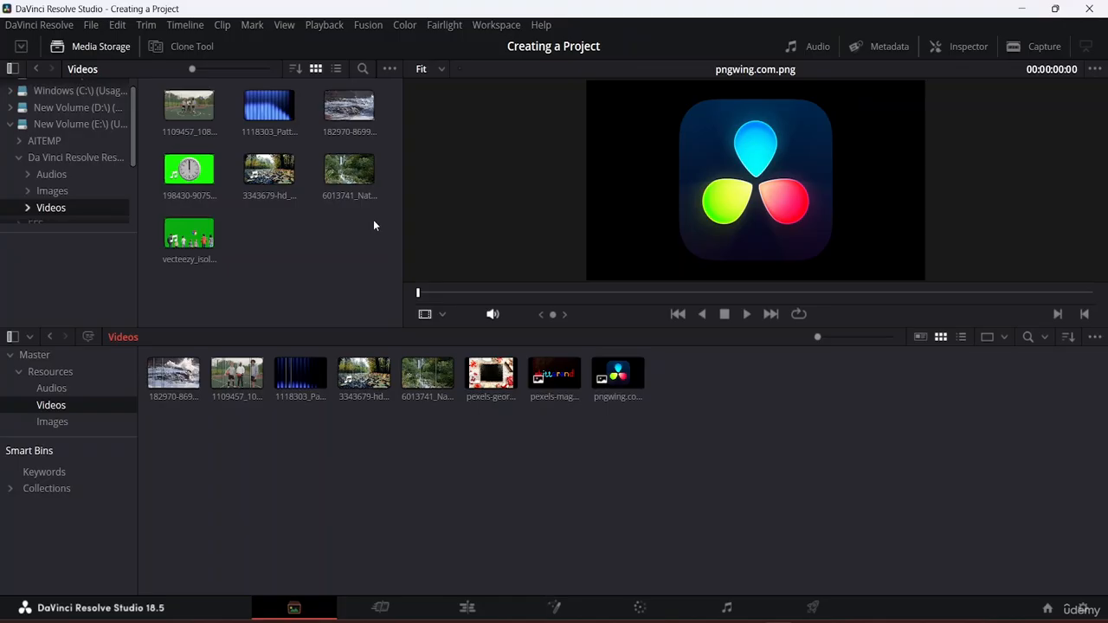
drag(189, 169, 686, 368)
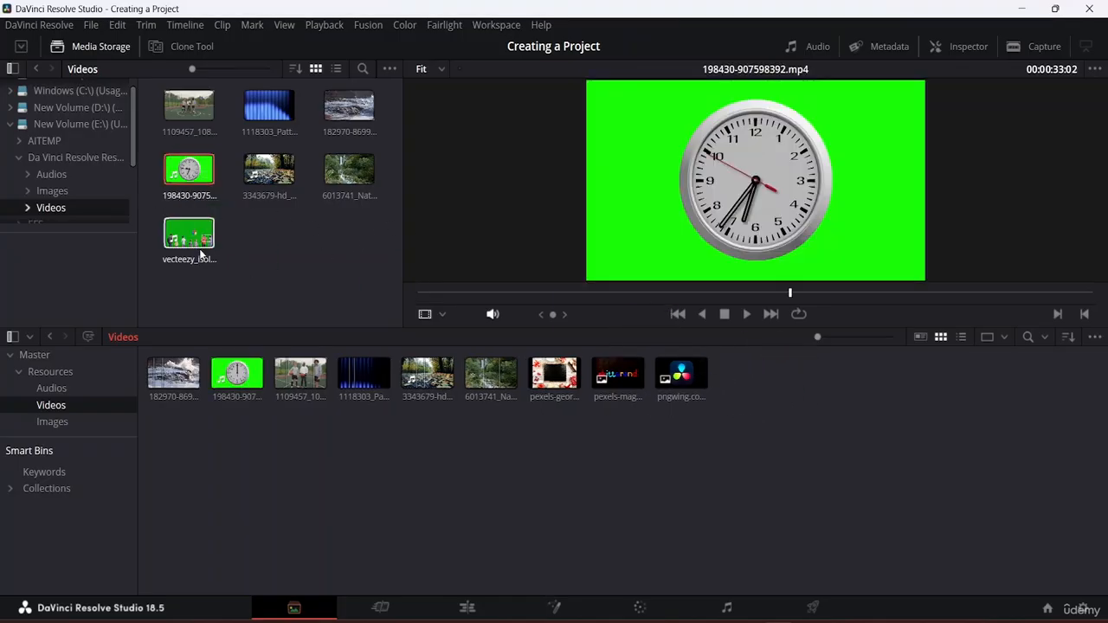
drag(201, 254, 767, 393)
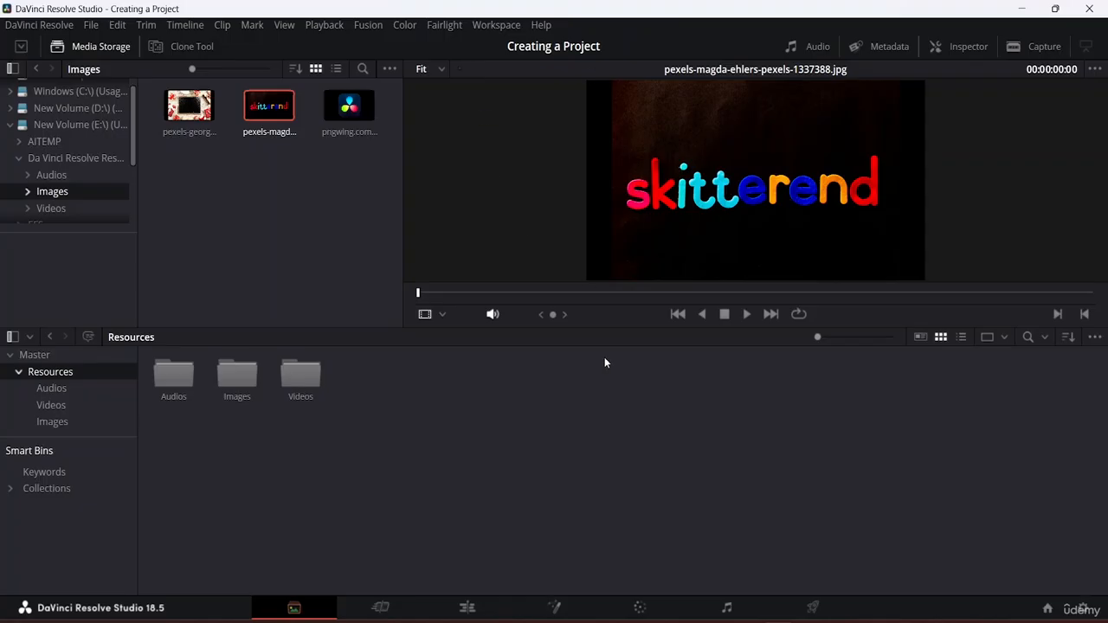
Return to the Edit page, open the Videos bin and load the 3343679-hd autumn road clip in the source viewer
click(468, 607)
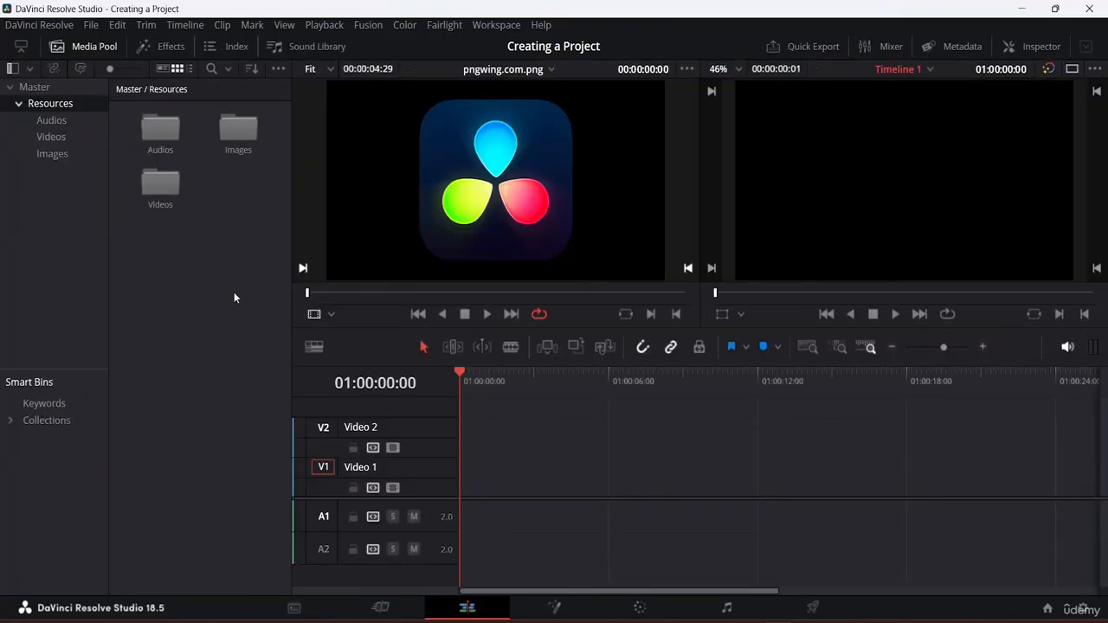
double_click(155, 196)
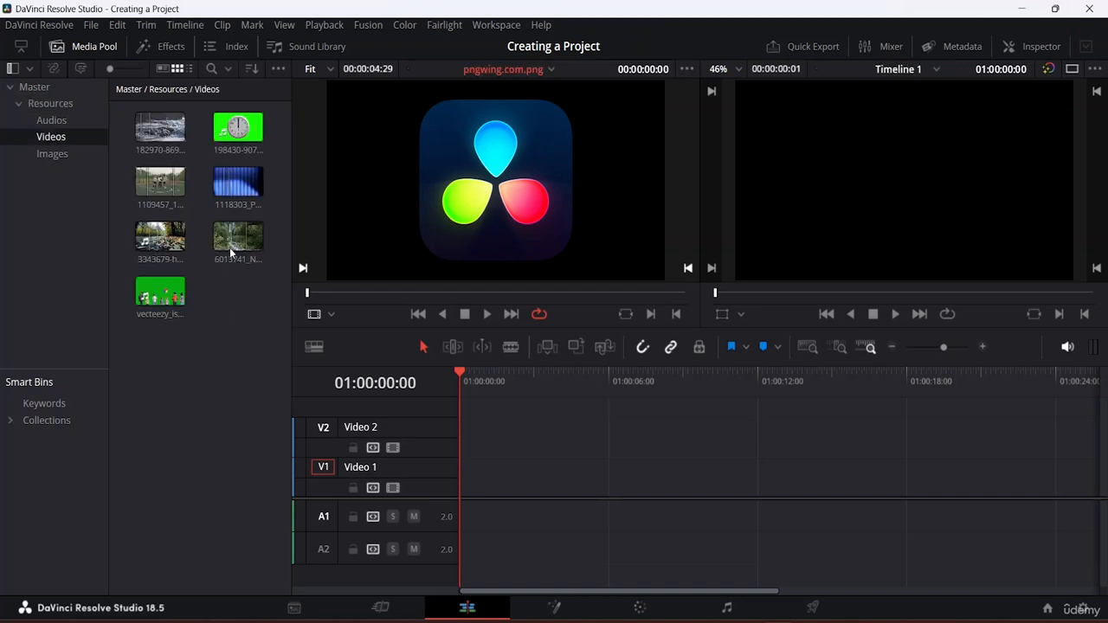
click(225, 180)
click(800, 501)
click(159, 182)
click(157, 246)
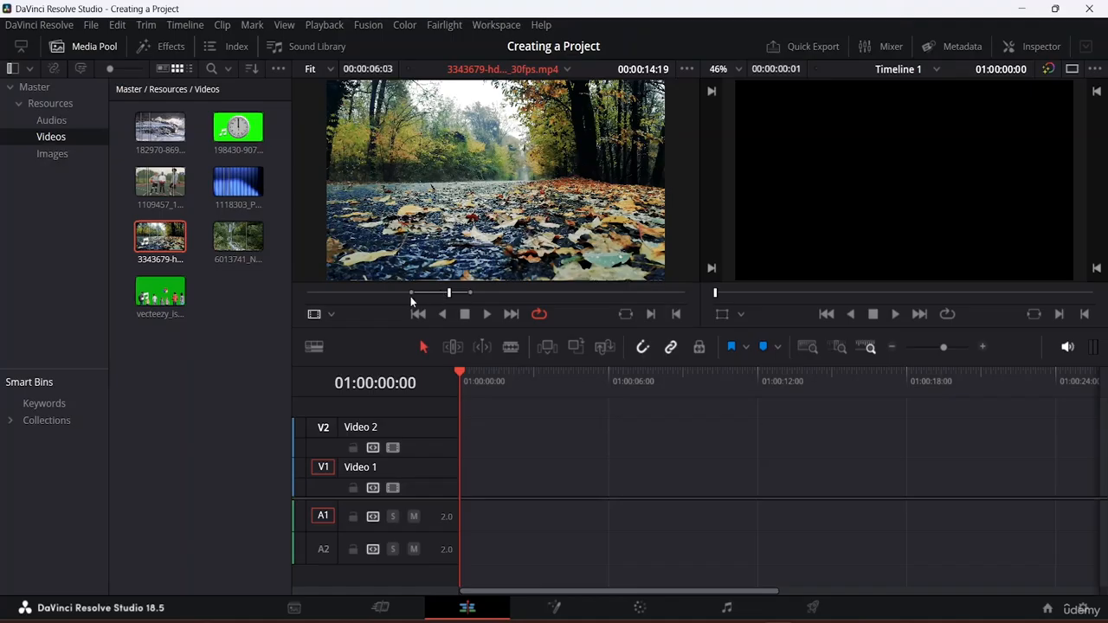
Widen the road clip's in-out range to 00:00:22:05 and place it at the start of the Video 1 track
drag(411, 294, 328, 291)
drag(475, 292, 547, 293)
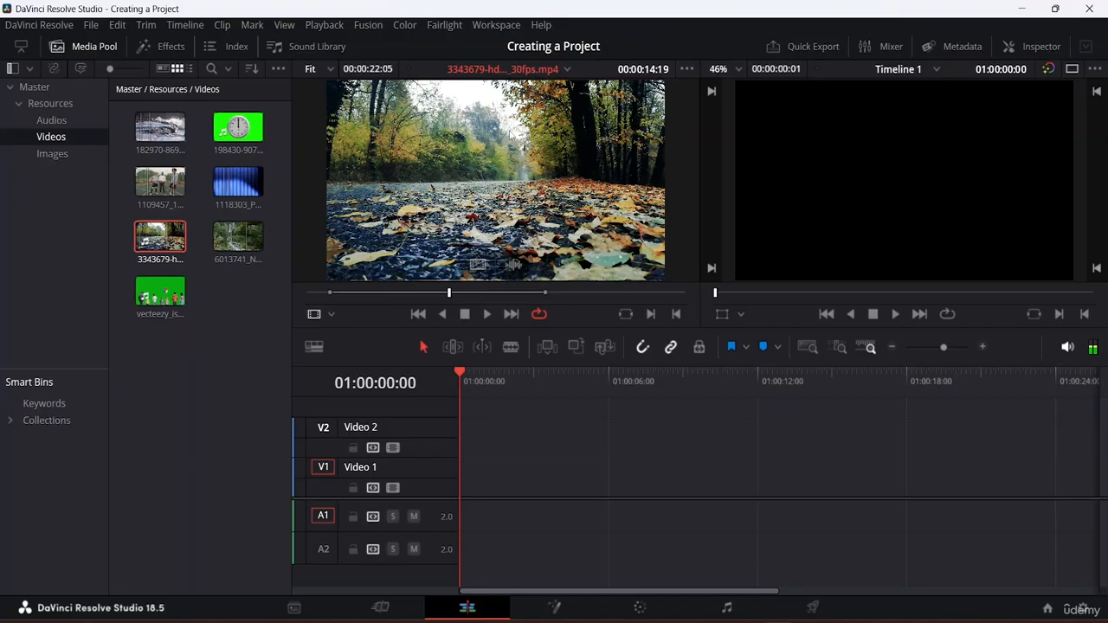
drag(511, 146, 446, 471)
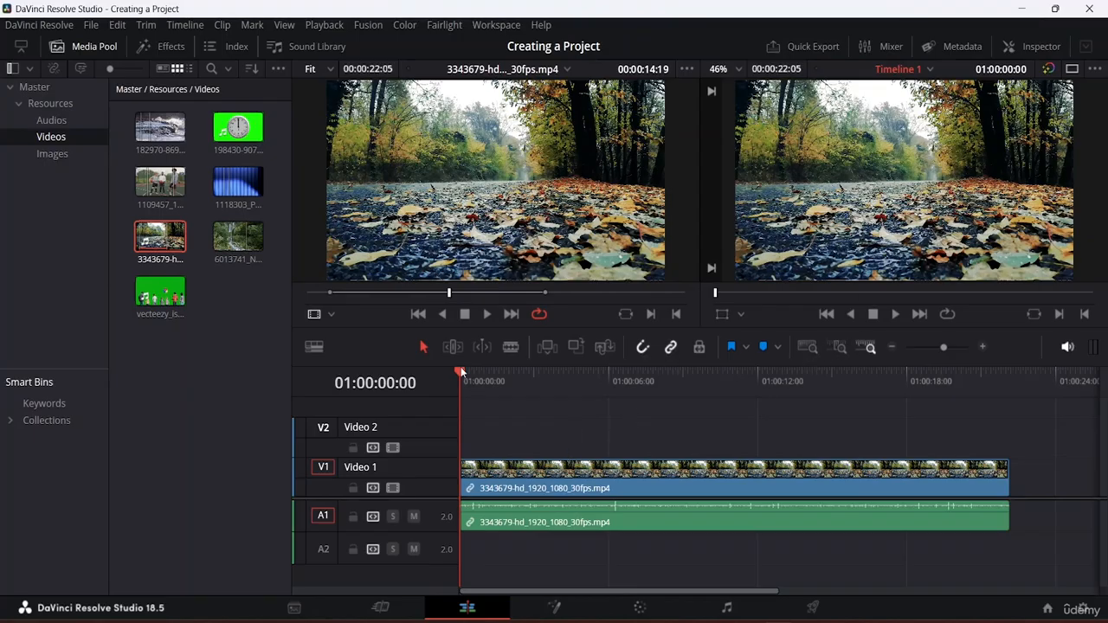
Scrub the playhead through the road clip on the timeline and return it to 01:00:00:00
drag(460, 378, 621, 397)
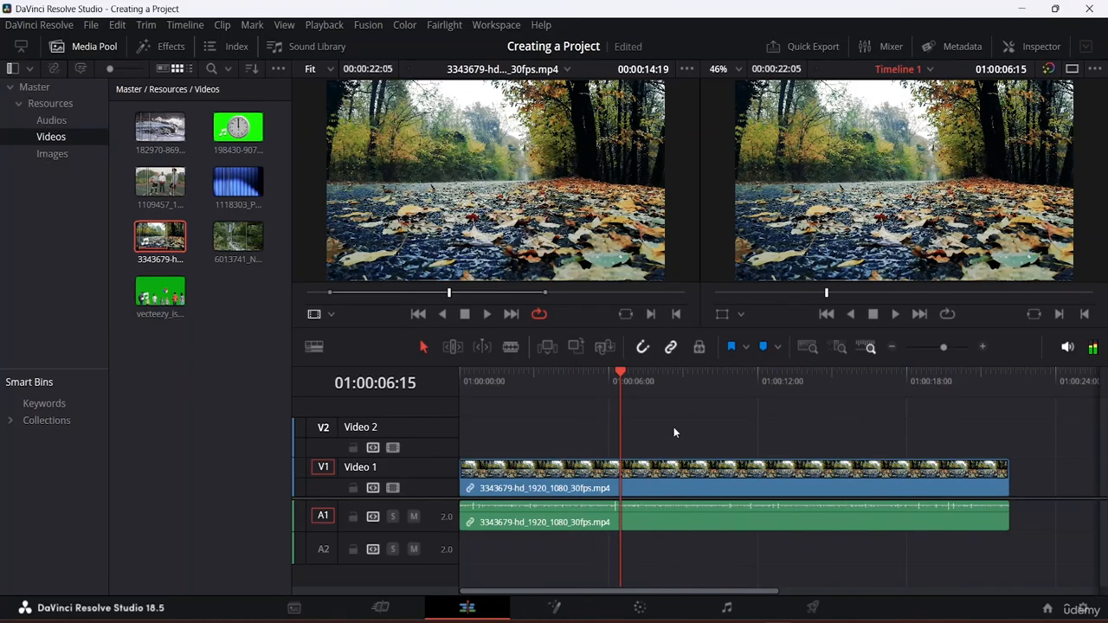
drag(624, 374, 562, 418)
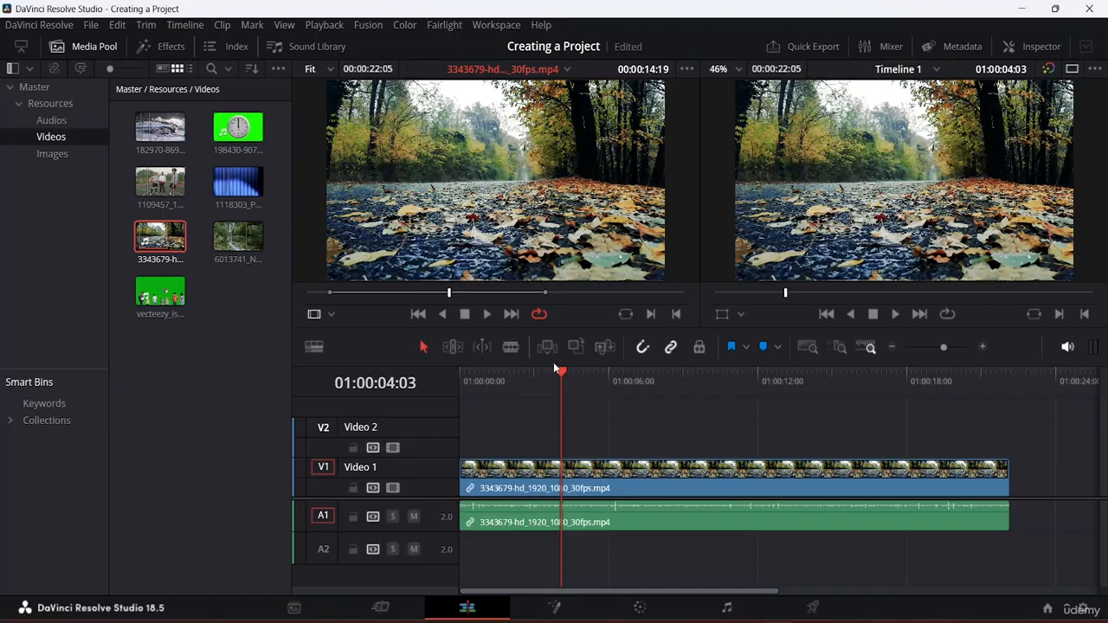
drag(556, 367, 361, 359)
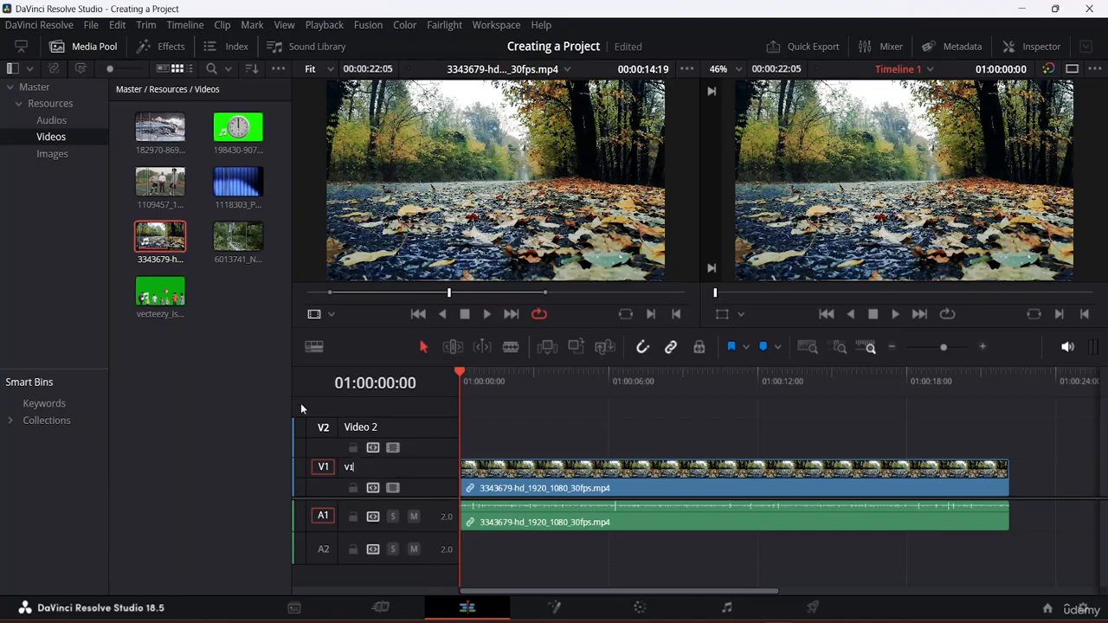
Rename the Video 1 track to V1 and the Video 2 track to V2
click(259, 390)
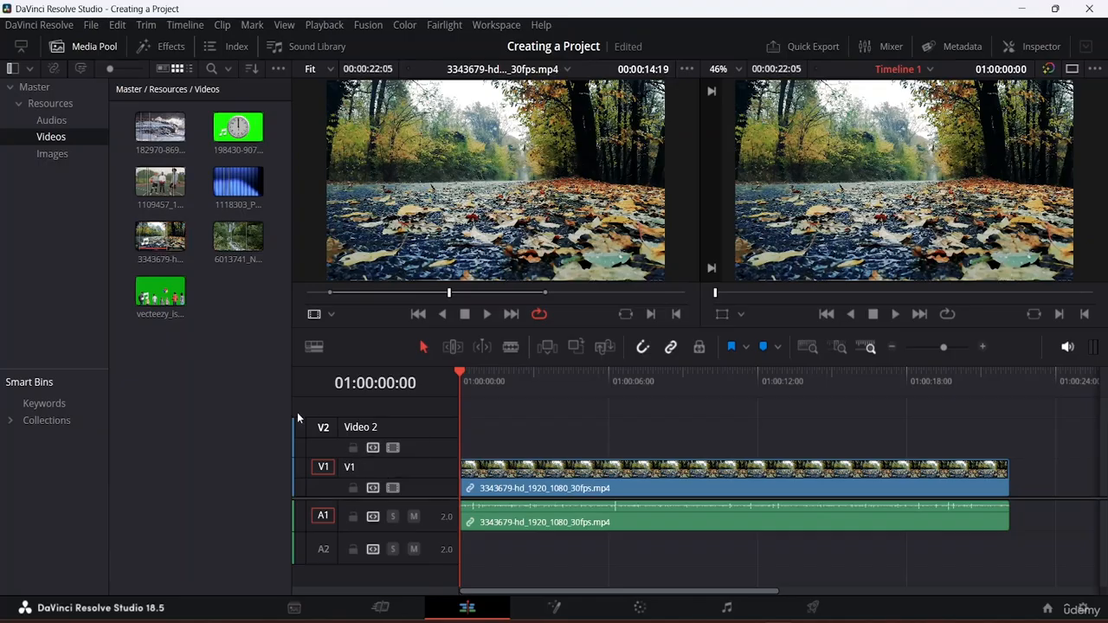
double_click(378, 428)
click(168, 334)
Append the 6013741 nature river clip and the 1109457 clip one after another behind the road clip on V1
click(160, 237)
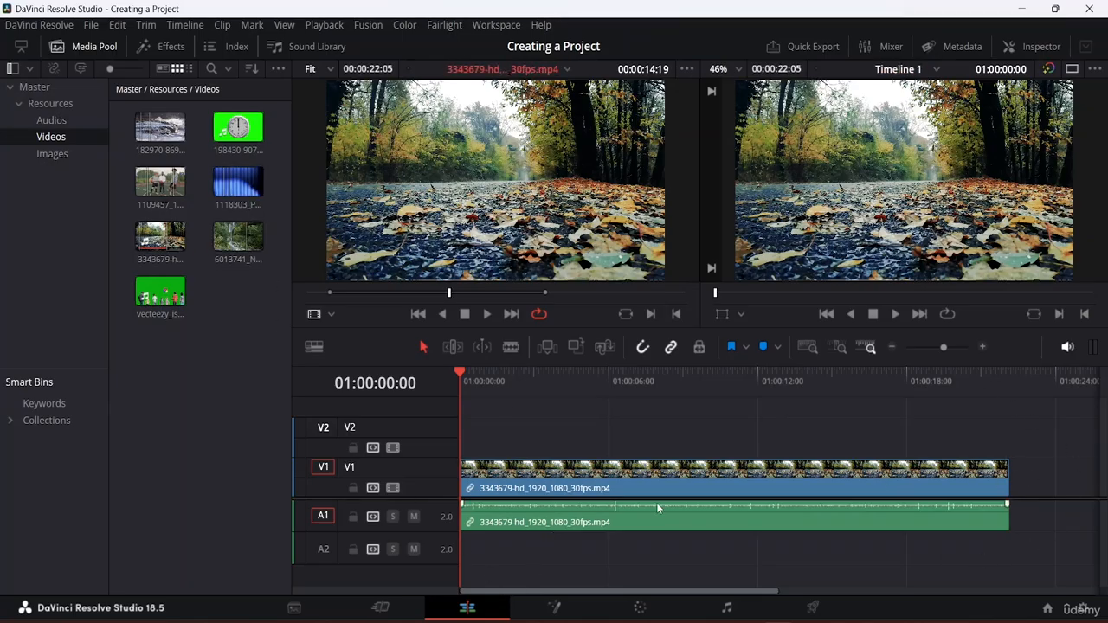
click(227, 235)
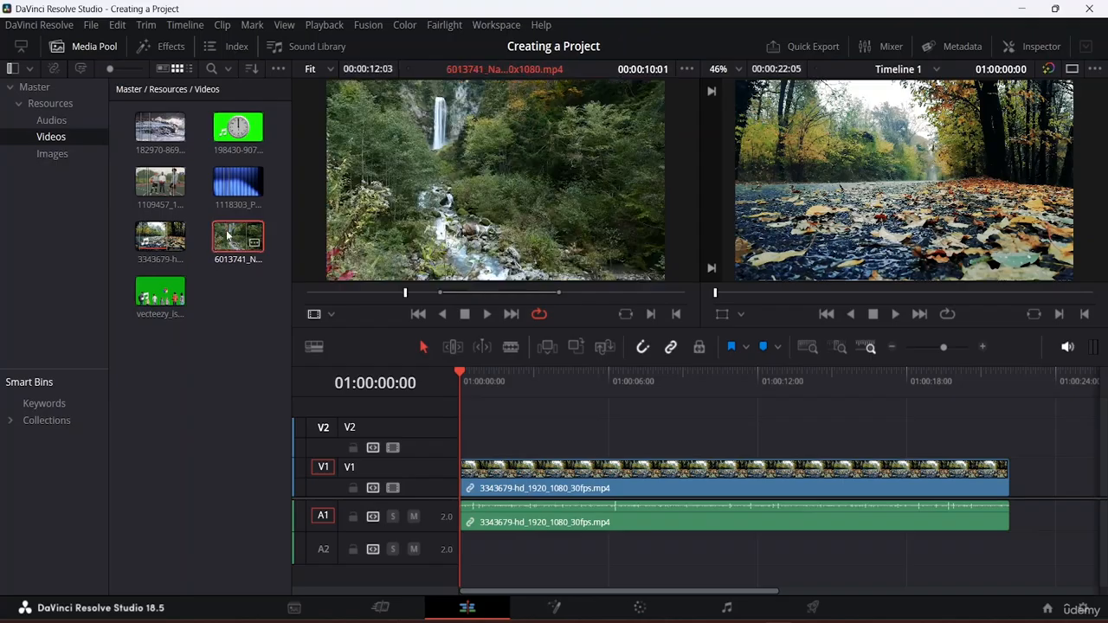
drag(227, 235, 1035, 496)
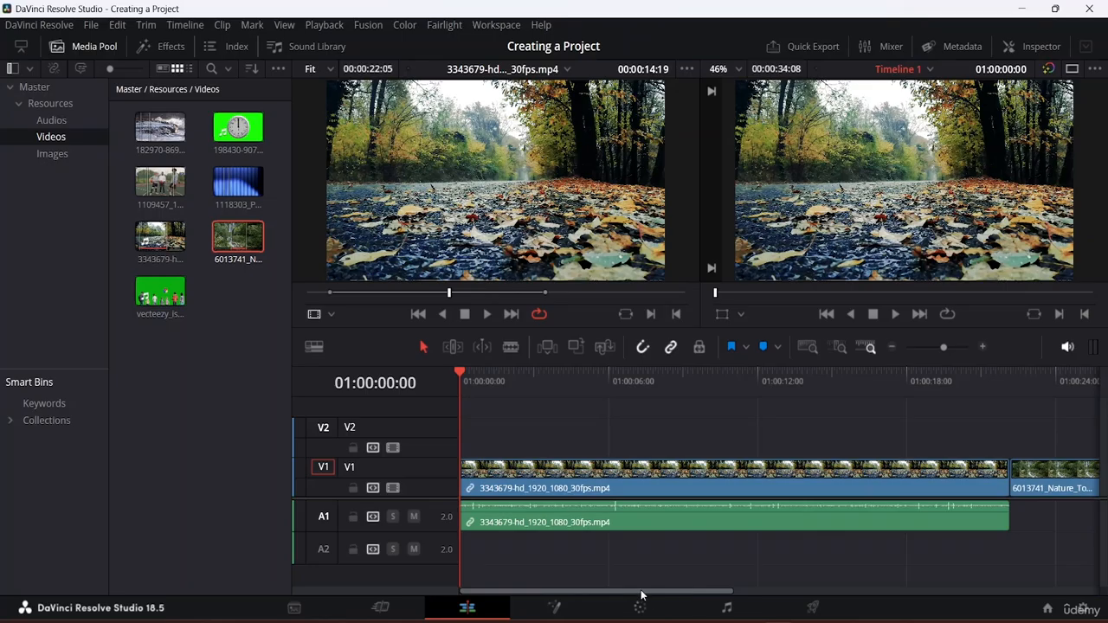
drag(641, 596, 815, 599)
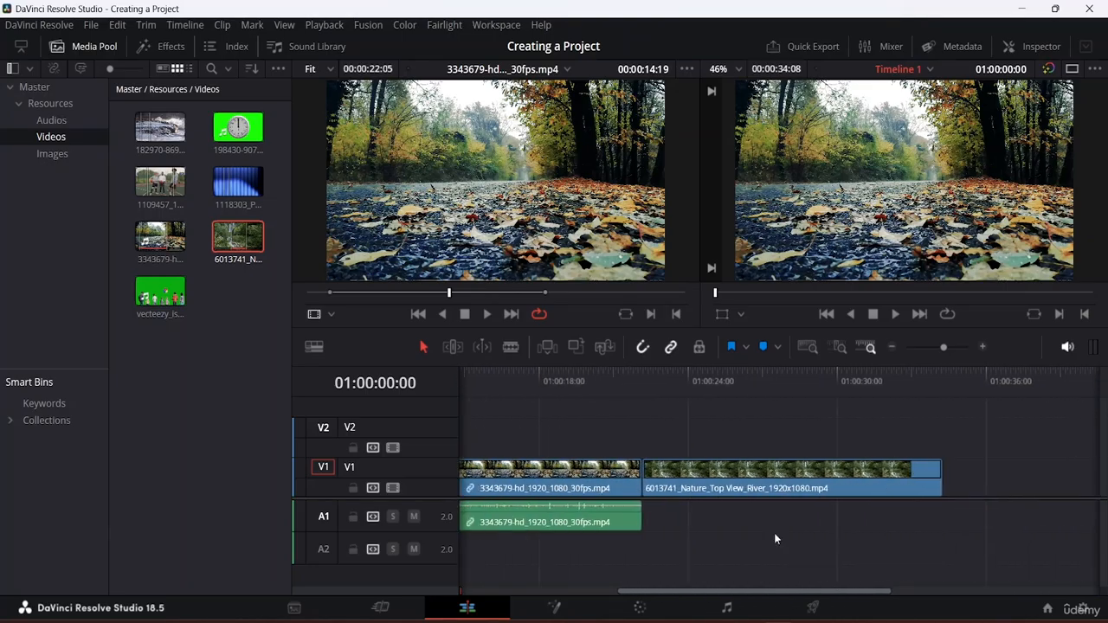
click(690, 472)
click(154, 183)
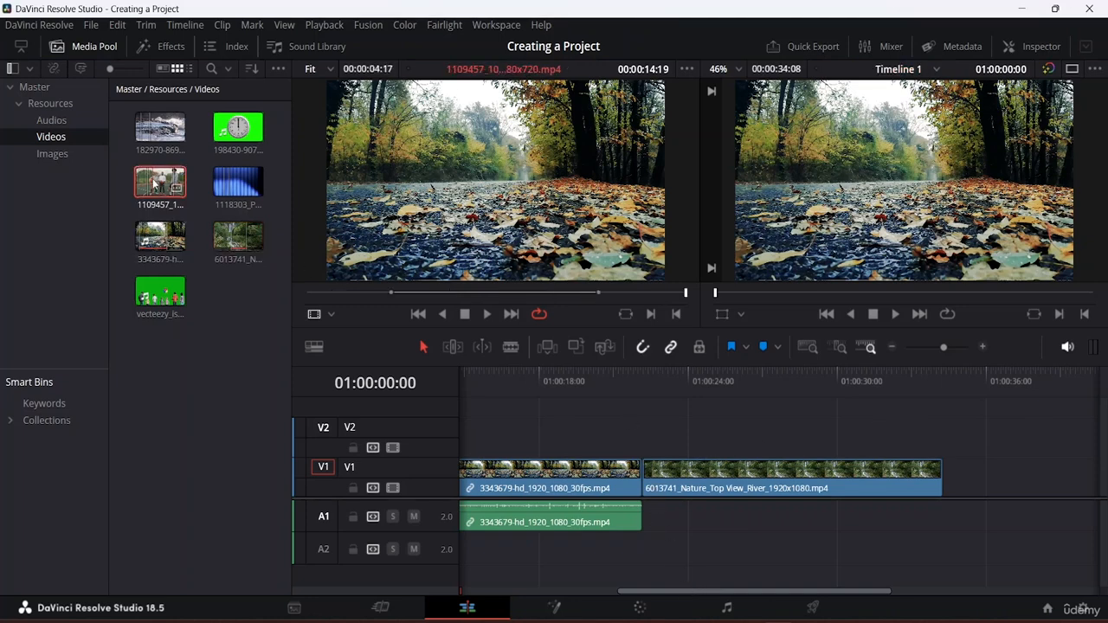
drag(153, 184, 936, 473)
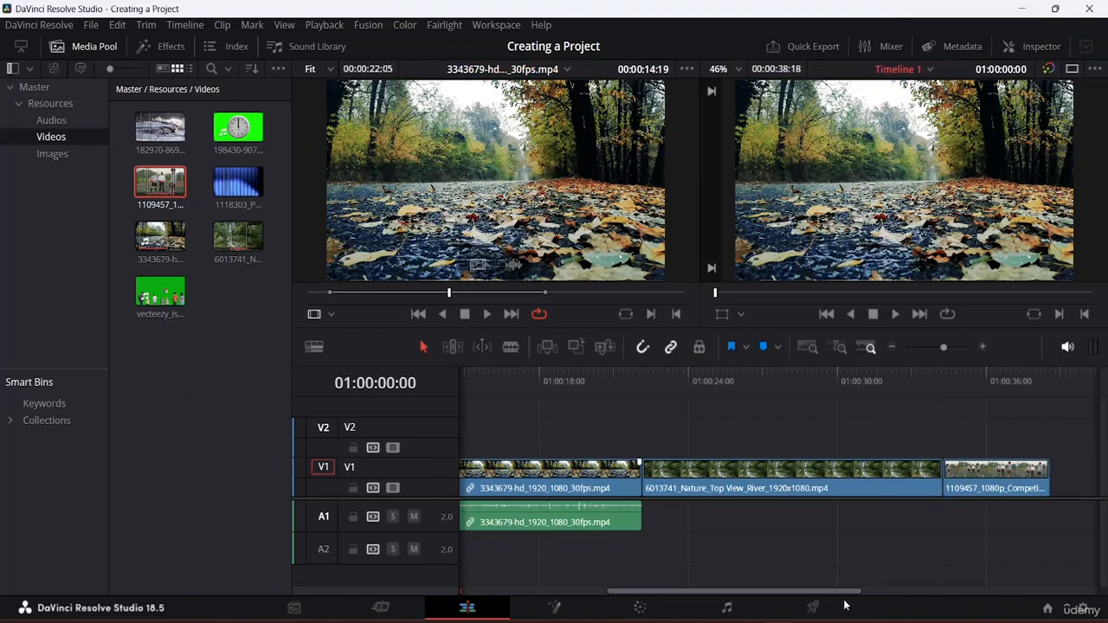
Delete all empty tracks from the timeline at once, and undo the deletion
drag(745, 590, 513, 595)
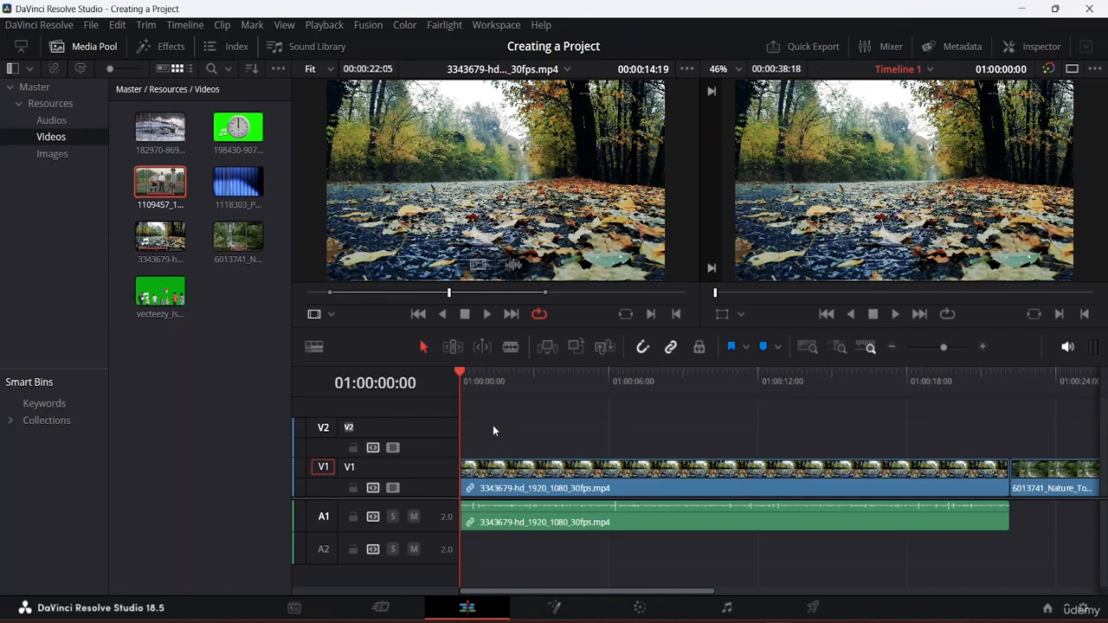
click(408, 428)
right_click(401, 411)
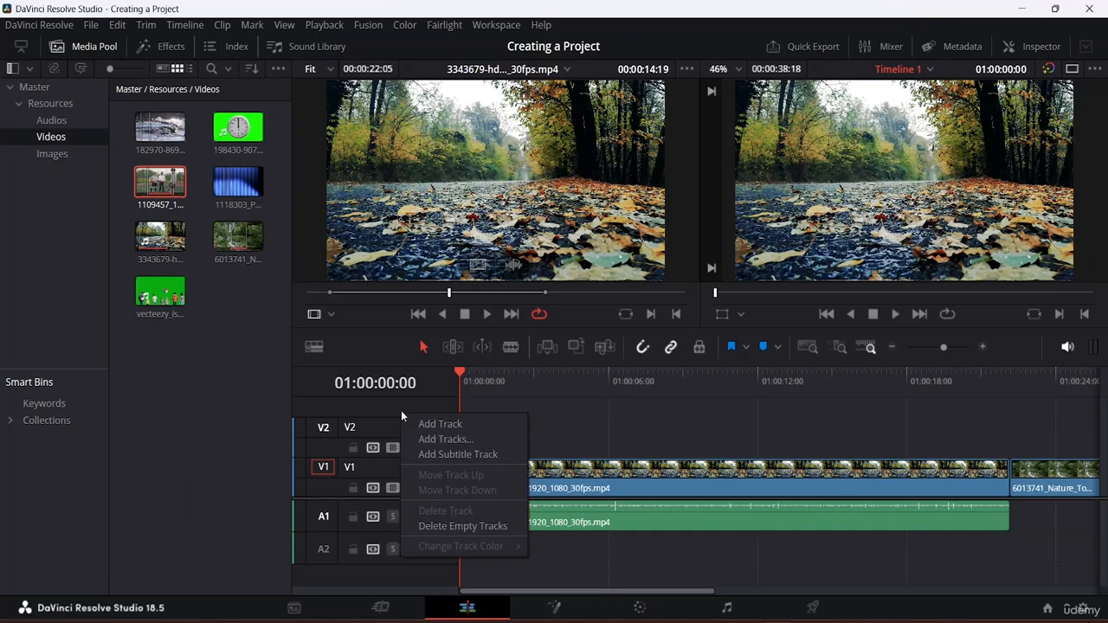
click(380, 423)
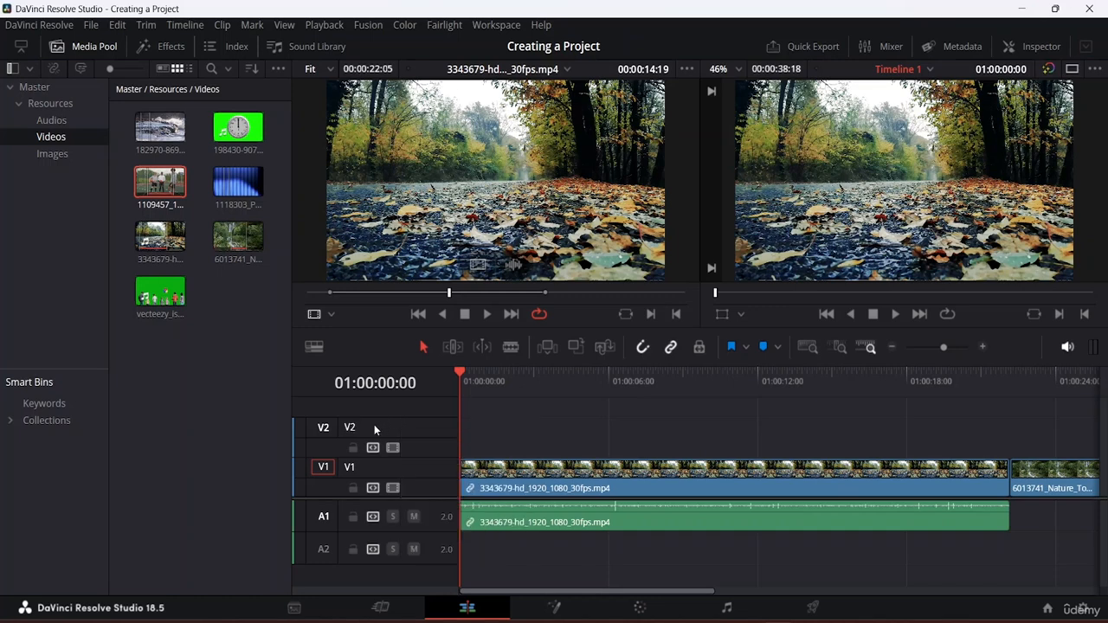
right_click(358, 427)
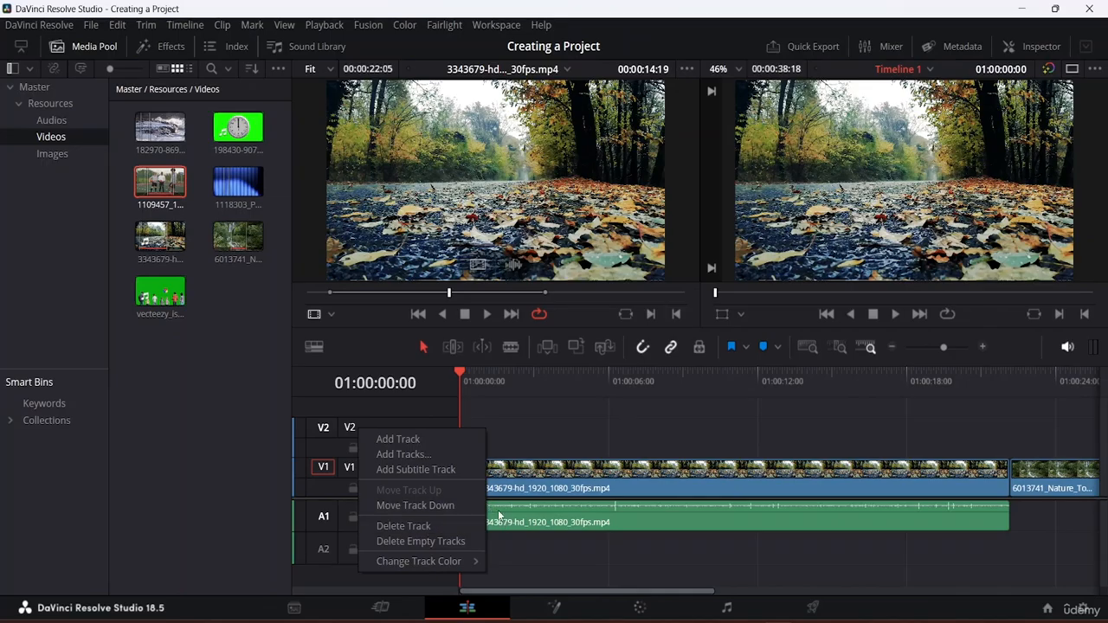
click(433, 541)
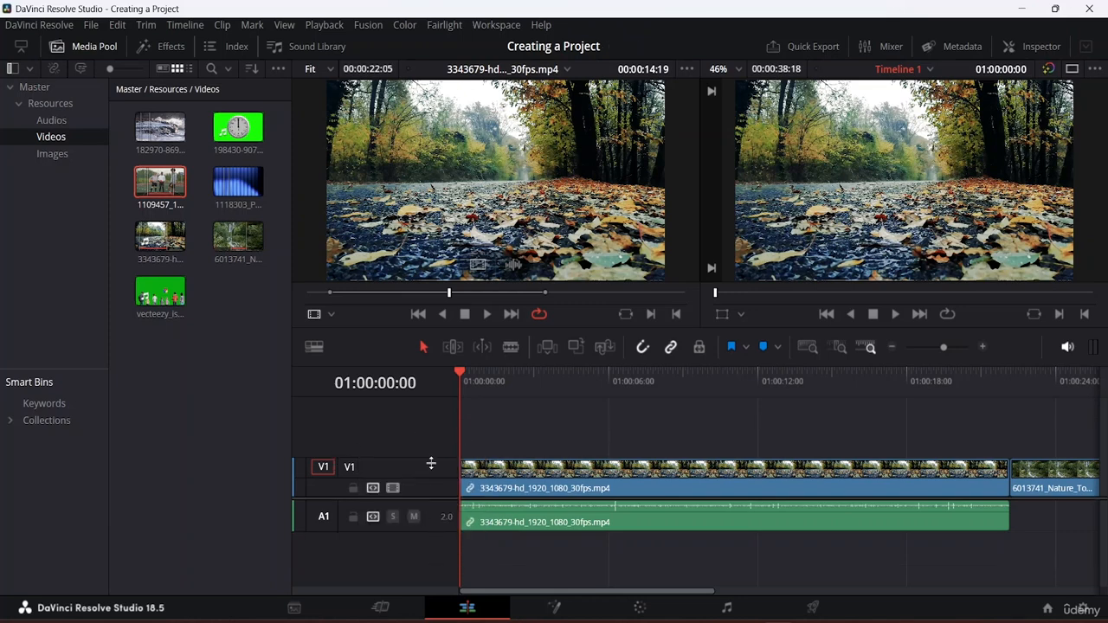
key(ctrl+z)
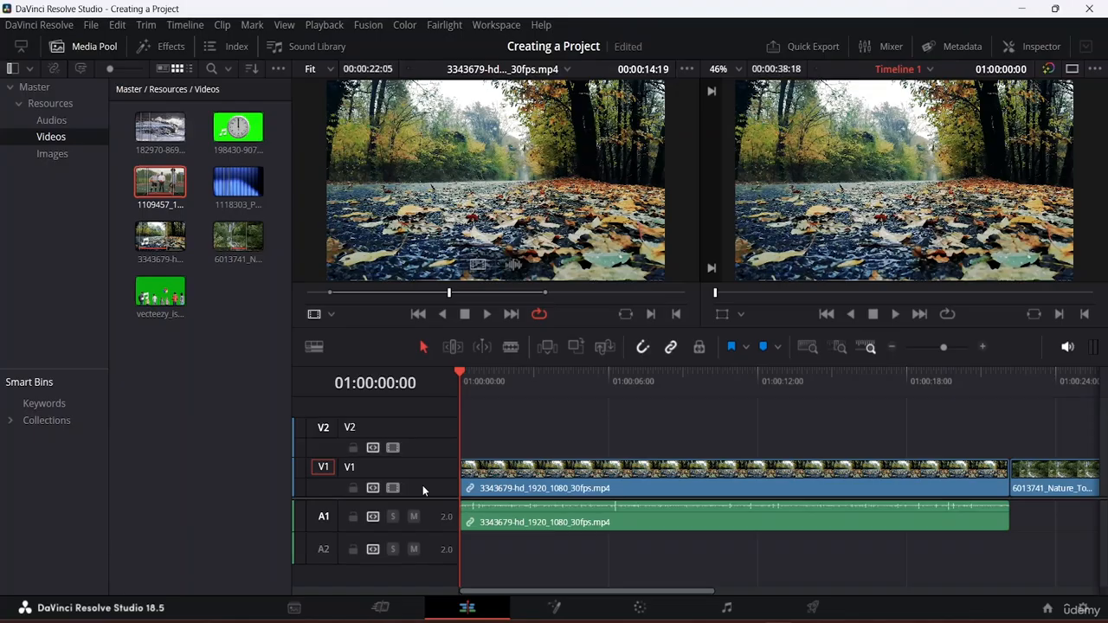
Delete the empty V2 video track and the empty A2 audio track individually
right_click(389, 429)
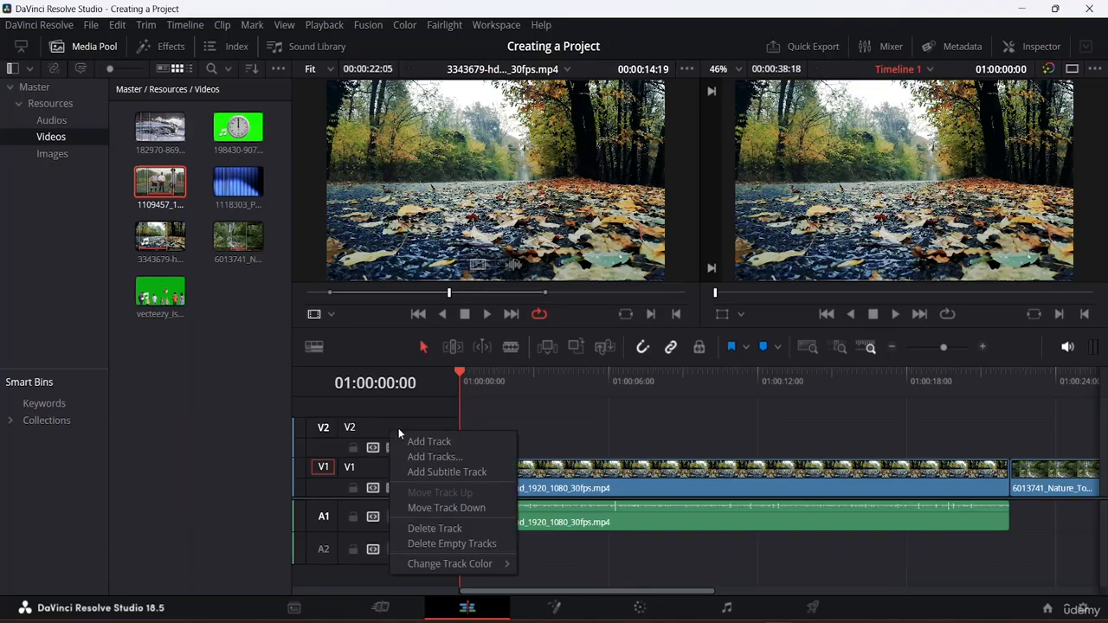
click(446, 530)
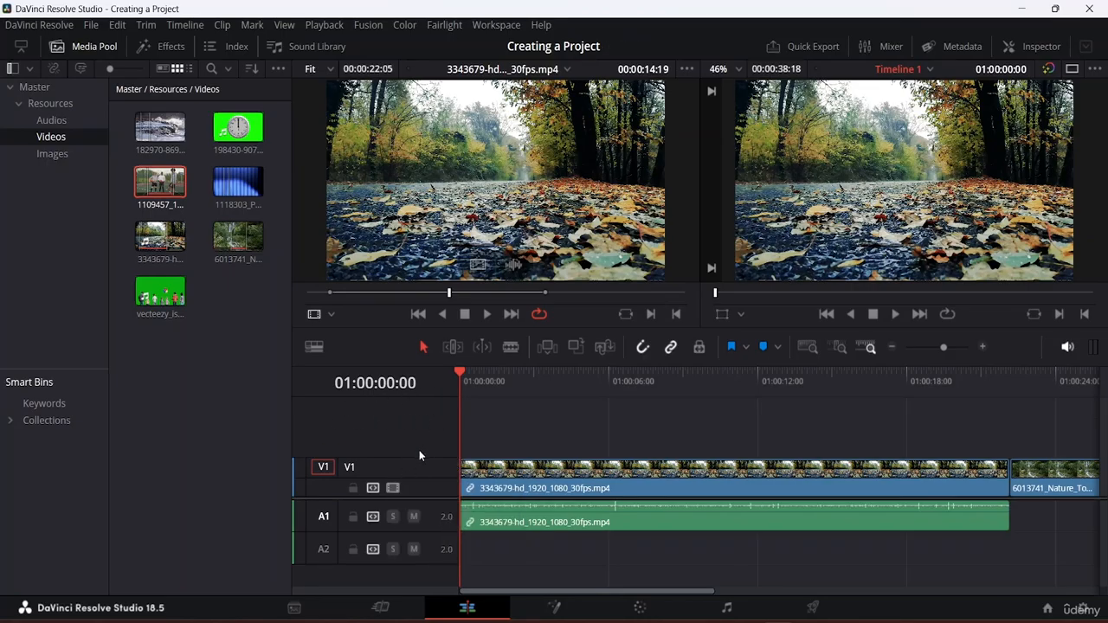
right_click(328, 552)
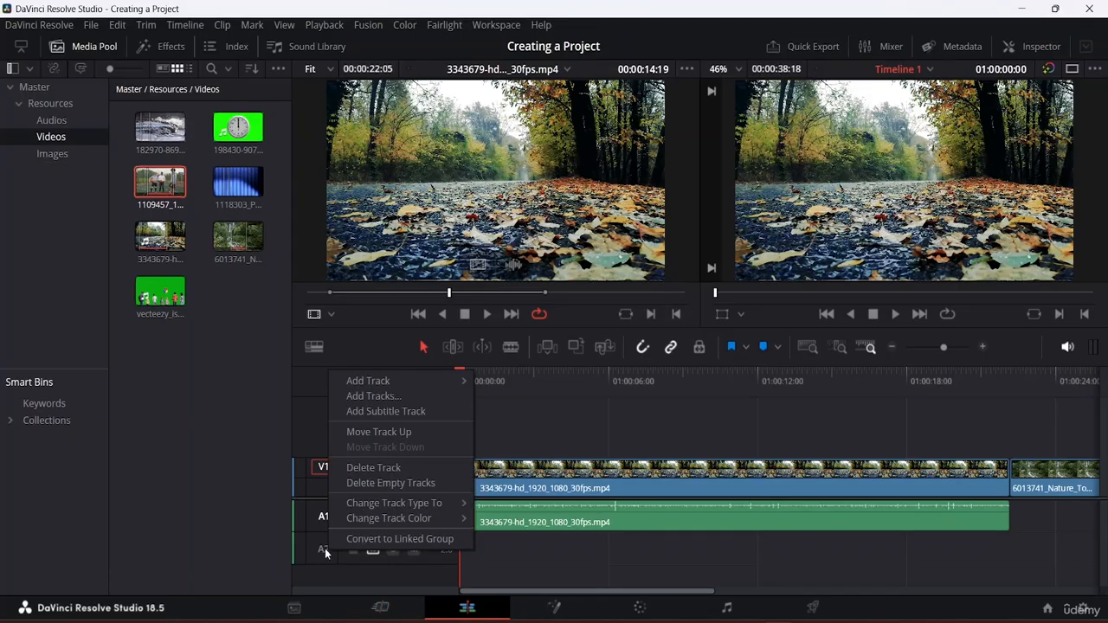
click(400, 468)
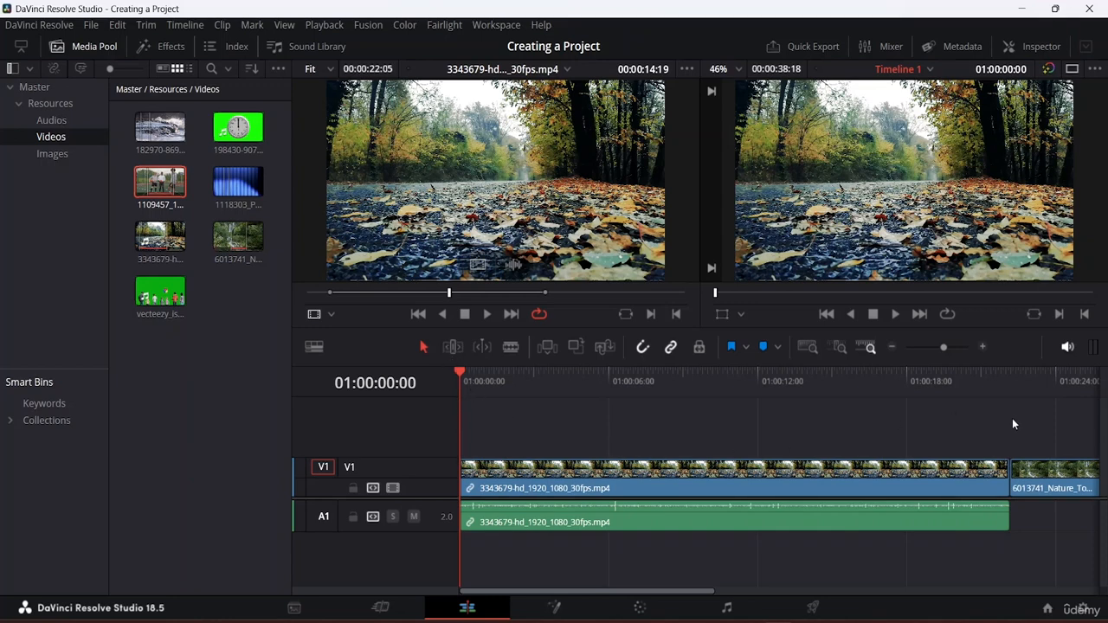
Park the playhead at 01:00:12:10 and zoom the timeline in closely around it
click(1019, 464)
drag(459, 371, 768, 459)
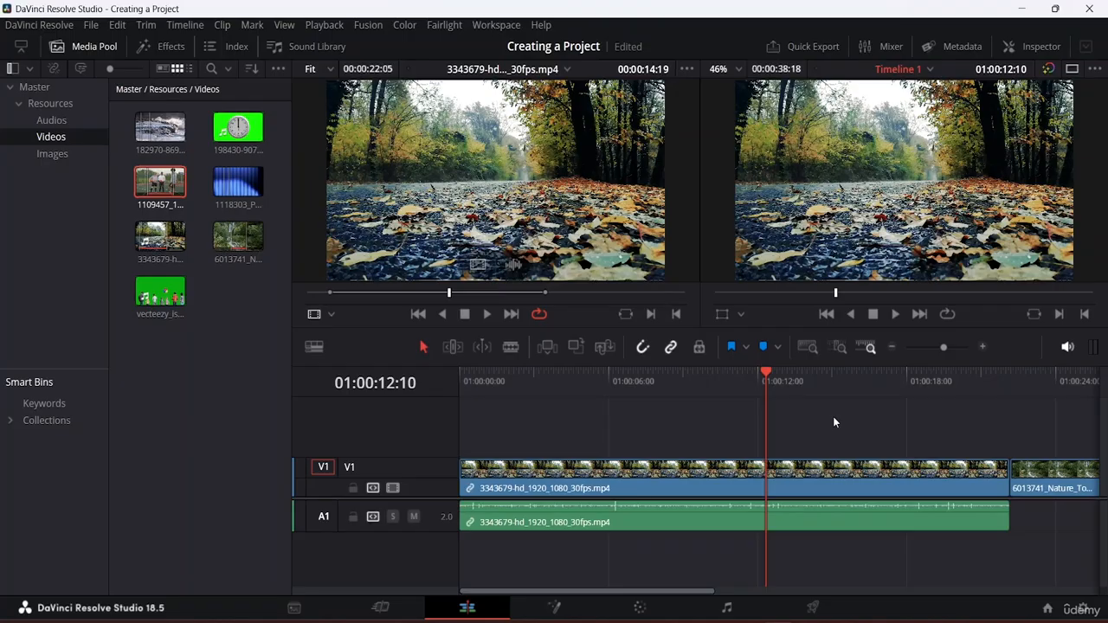
key(ctrl+equal)
key(ctrl+equal)
key(ctrl+equal)
key(ctrl+equal)
key(ctrl+equal)
key(ctrl+equal)
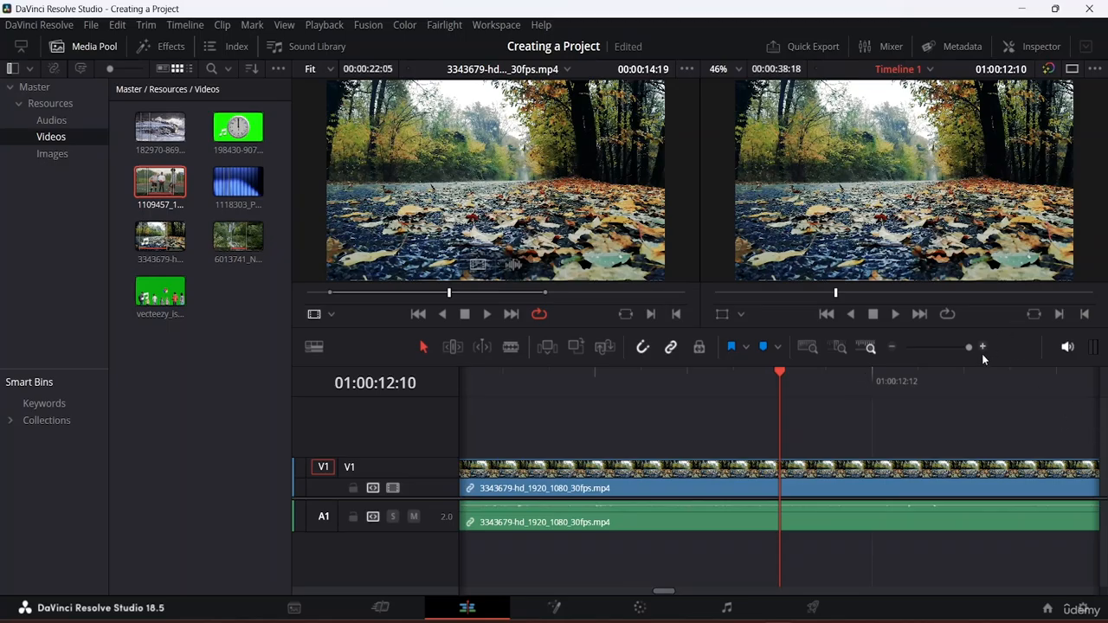
Zoom the timeline out and in by increments until all three clips on V1 fit in view
click(892, 347)
click(893, 347)
click(893, 347)
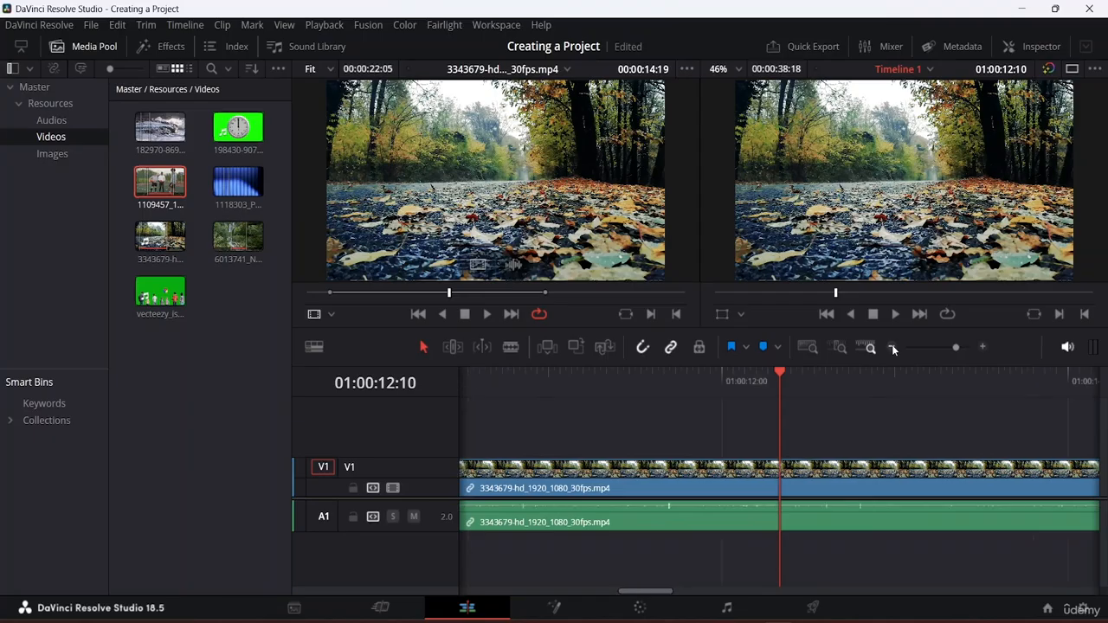
click(893, 347)
click(893, 347)
click(892, 347)
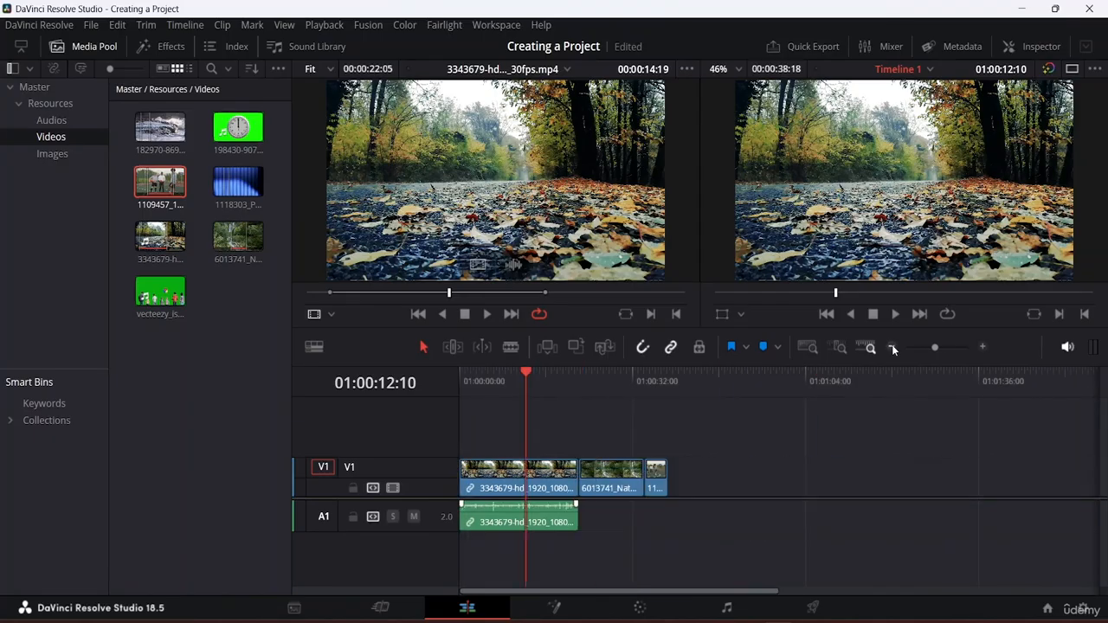
click(983, 346)
click(984, 346)
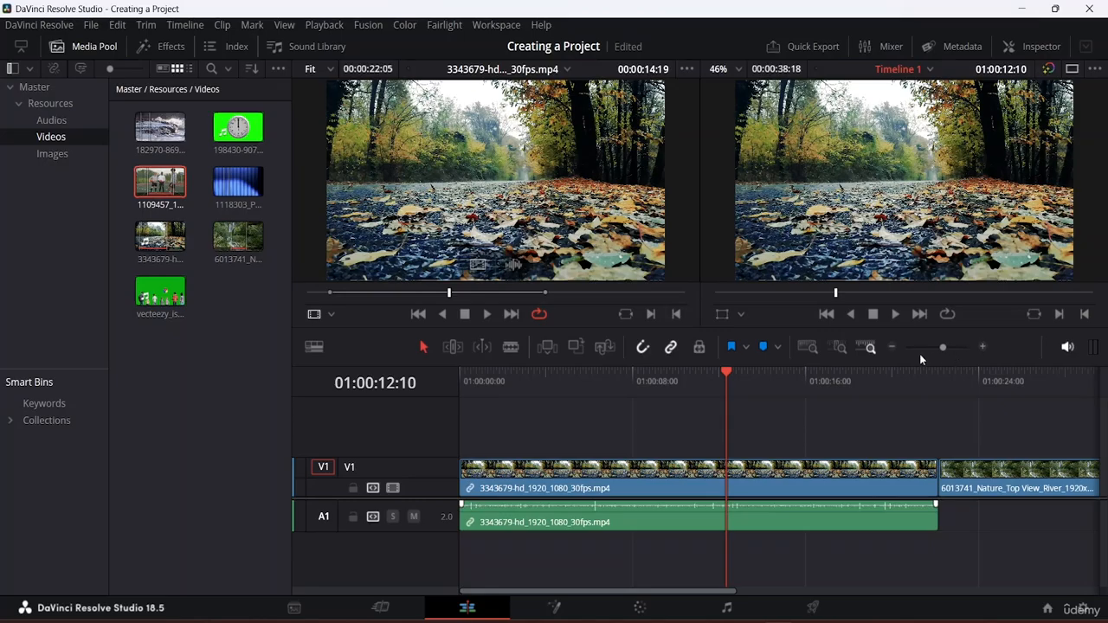
click(894, 347)
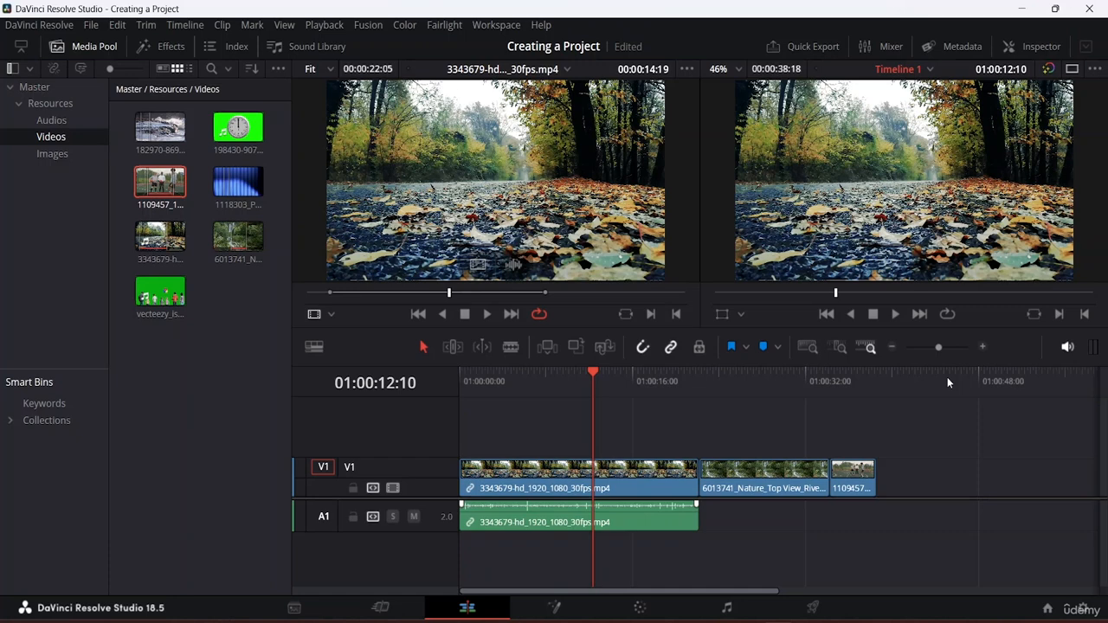
key(ctrl+equal)
key(ctrl+minus)
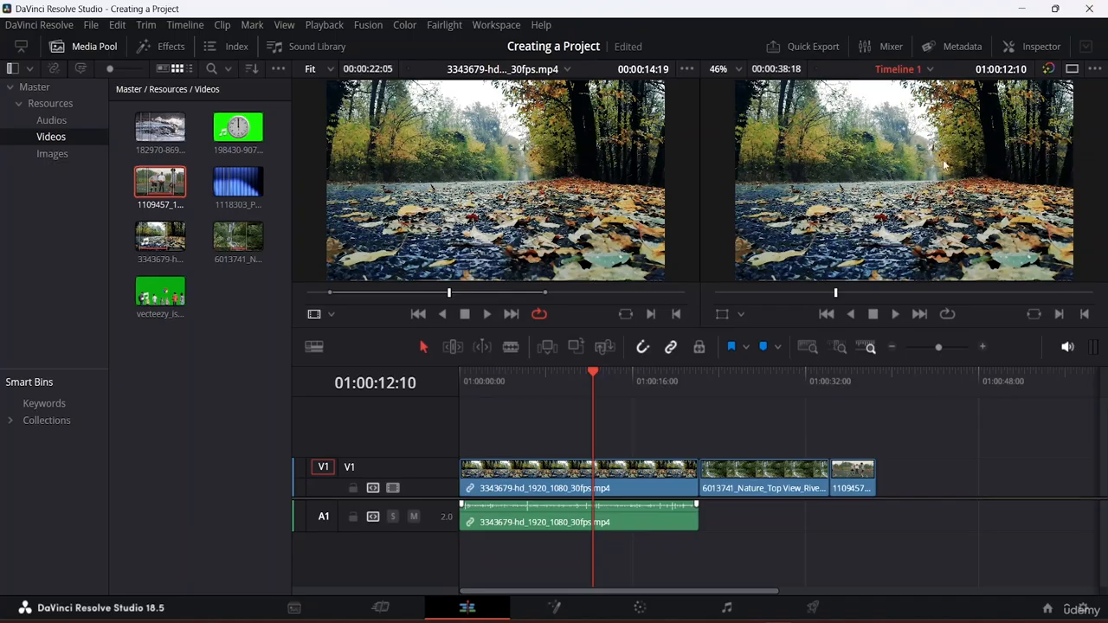
Magnify the timeline viewer's picture to 91% and reduce it back to 46%
scroll(923, 136, up, 1)
scroll(924, 138, up, 6)
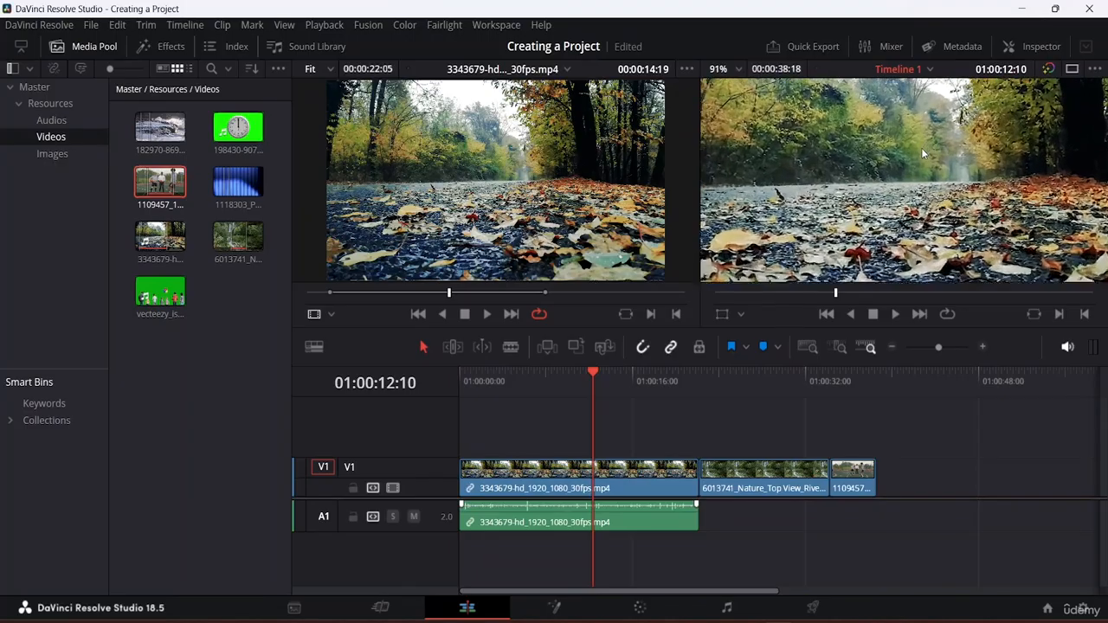
scroll(919, 127, down, 3)
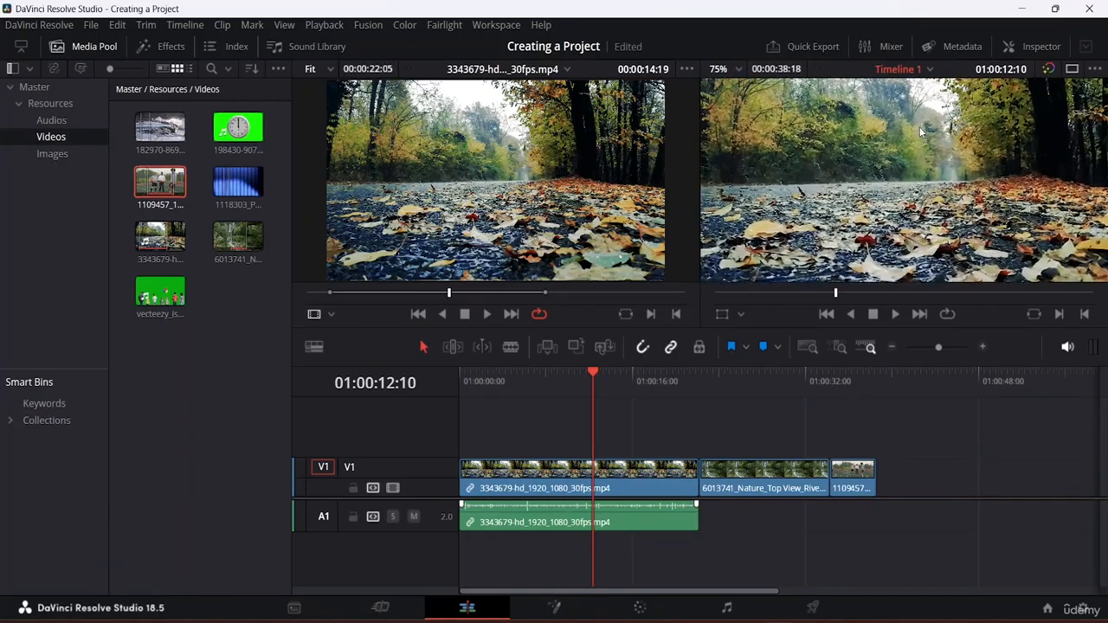
scroll(920, 126, down, 4)
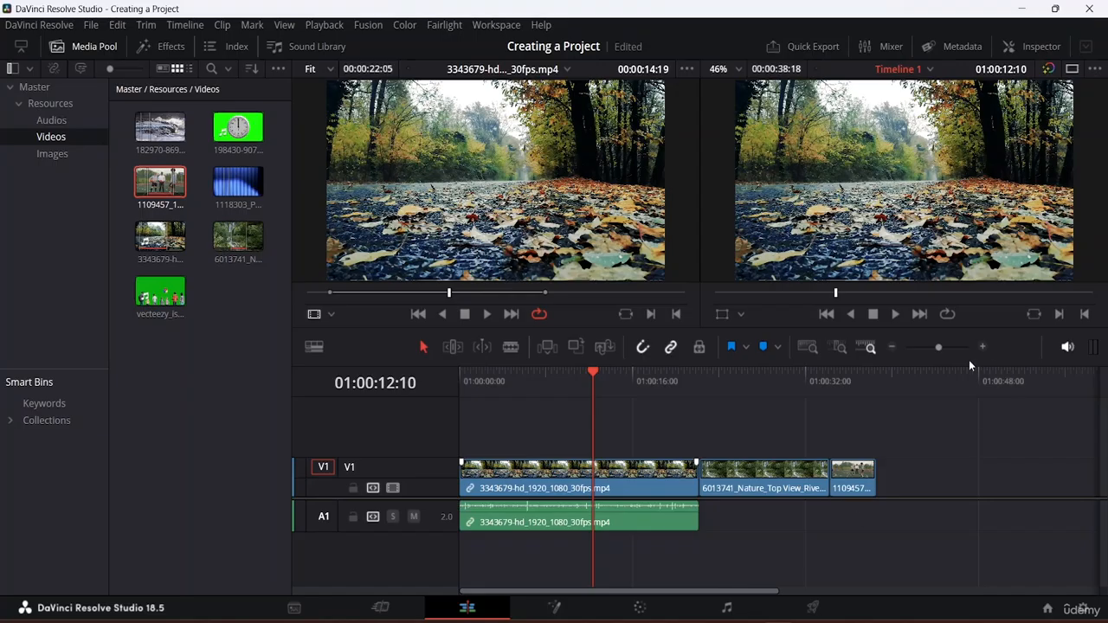
Zoom the timeline in to frame level and look along the road and river clips
drag(941, 347, 972, 347)
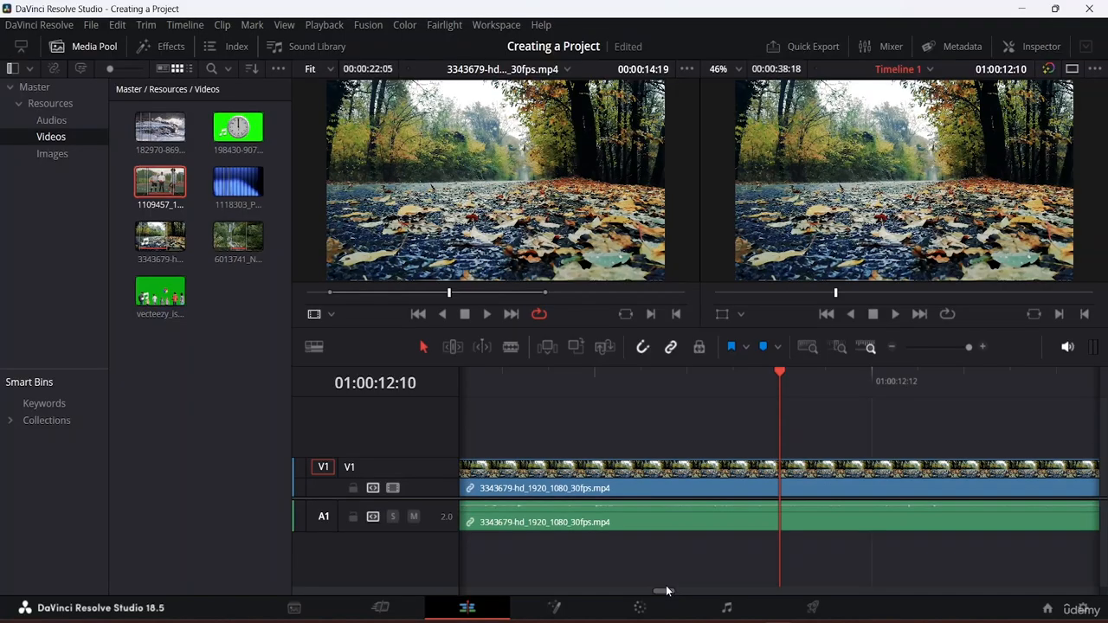
drag(665, 592, 828, 617)
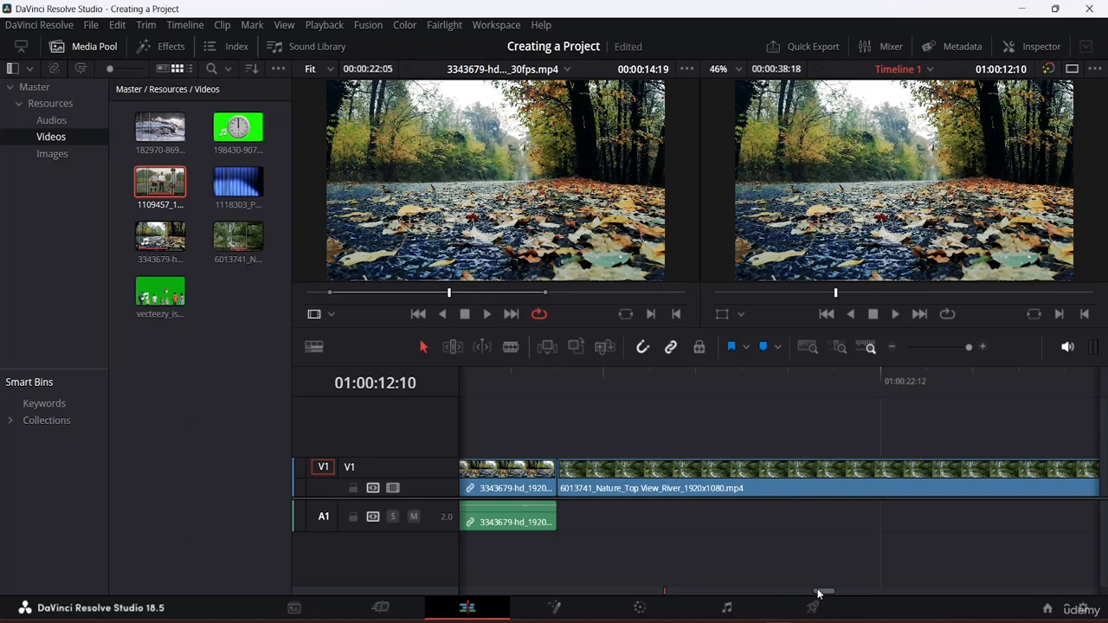
drag(819, 594, 952, 591)
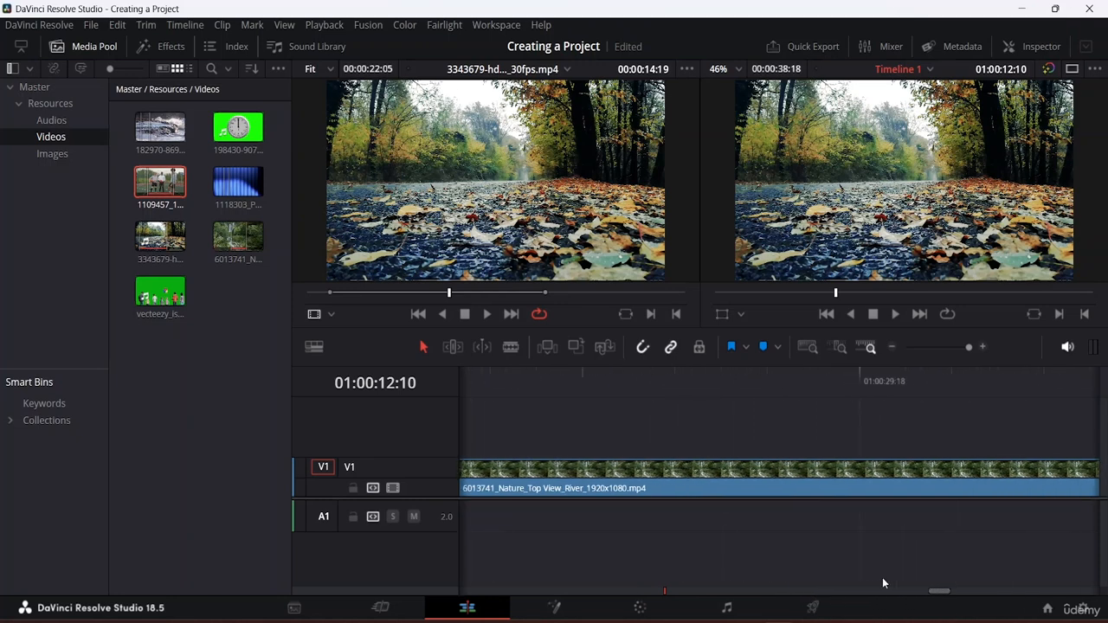
drag(883, 583, 752, 584)
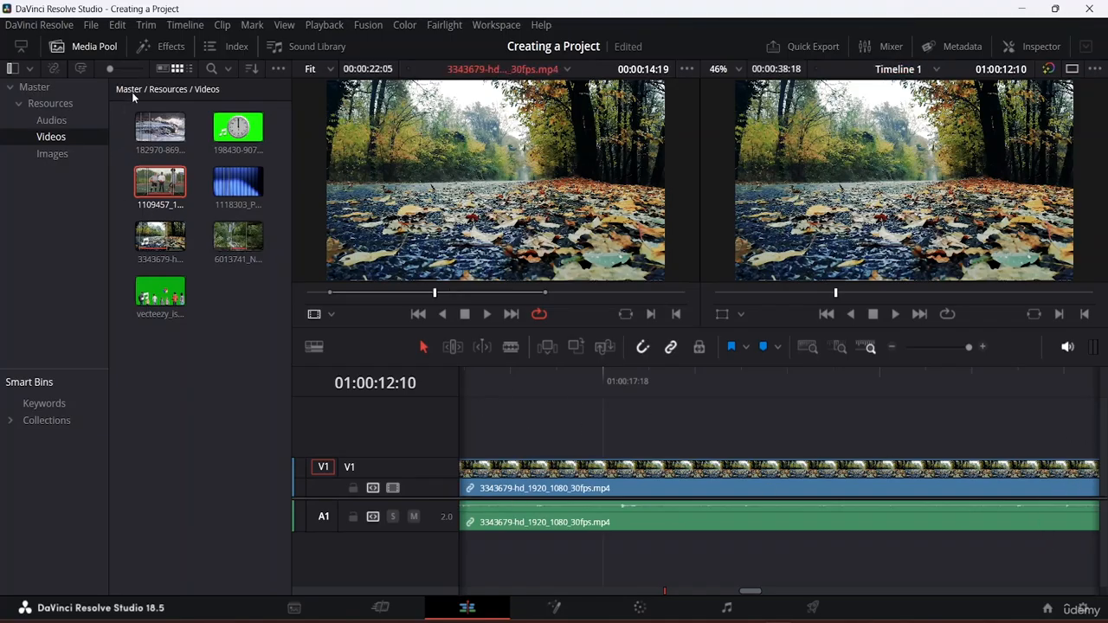
Hide the Media Pool and compare Full Extent Zoom with Detail Zoom on the timeline
click(86, 46)
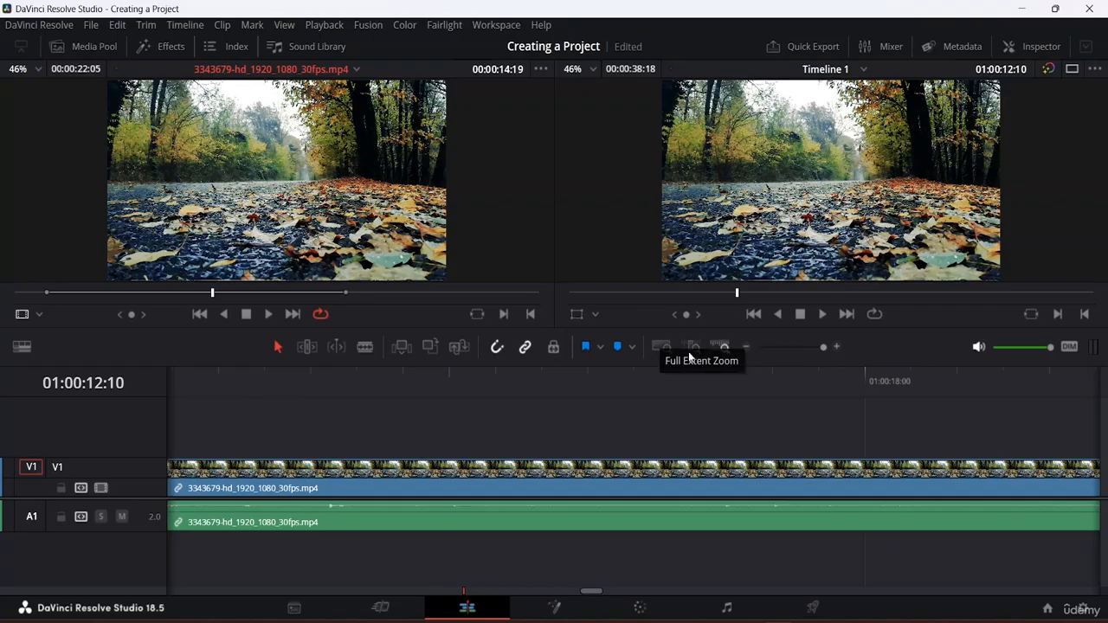
click(663, 347)
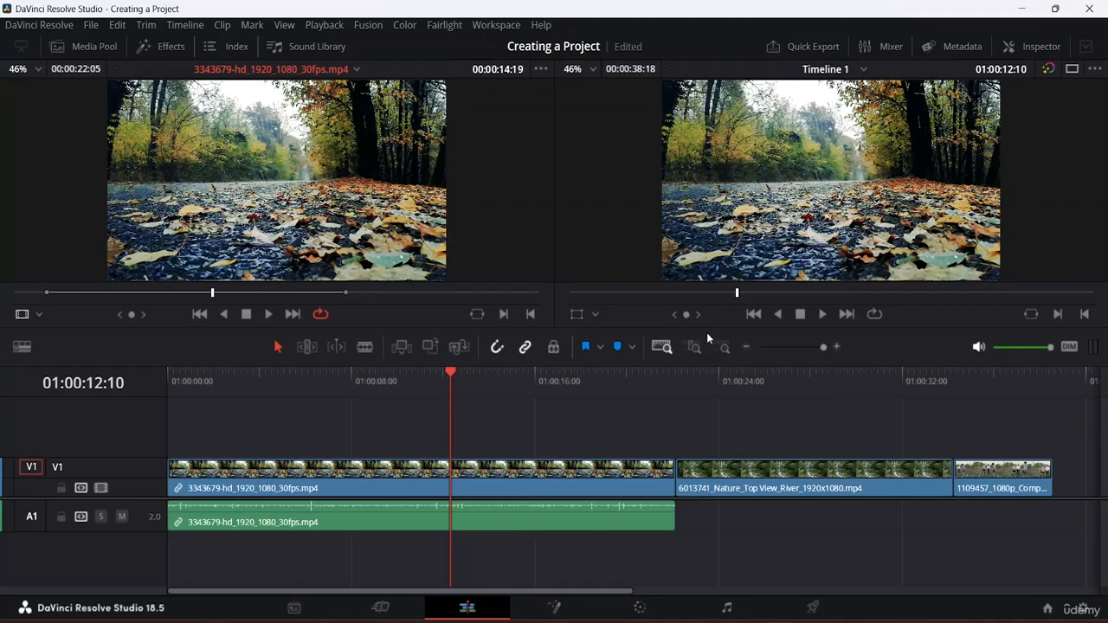
click(690, 347)
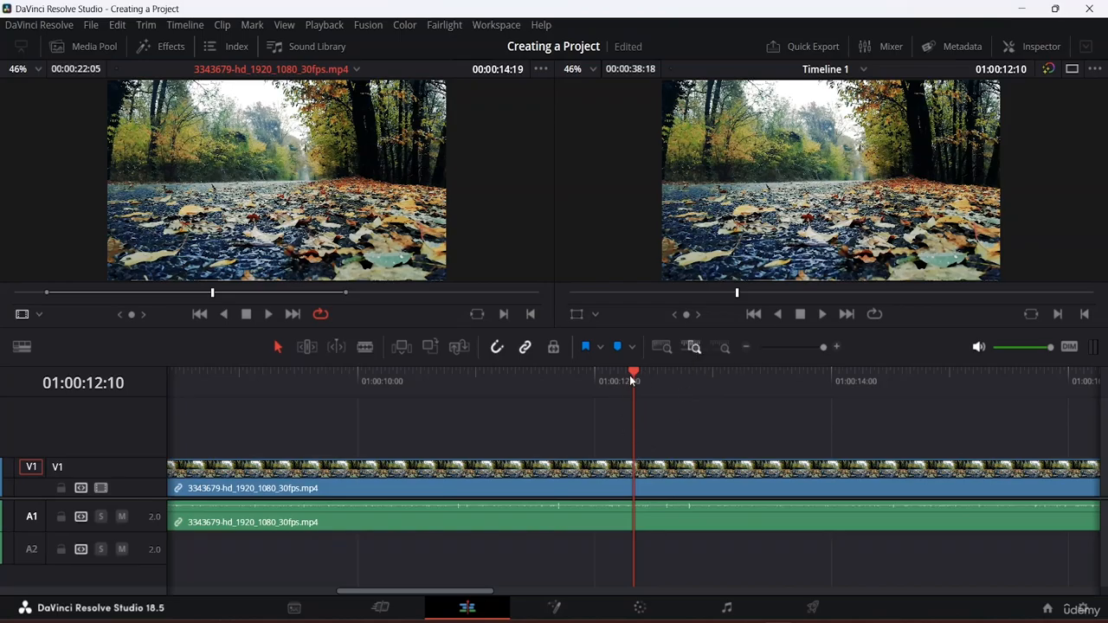
click(665, 346)
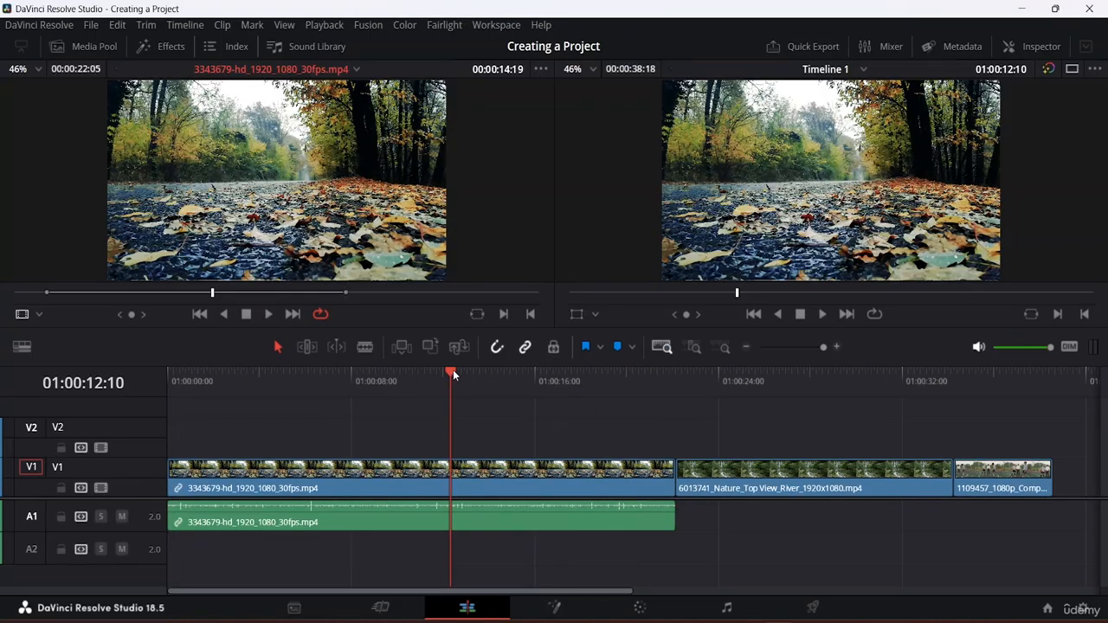
Inspect the cut between the road and river clips at 01:00:22:05 with Detail Zoom, and return to Full Extent Zoom
drag(453, 369, 680, 435)
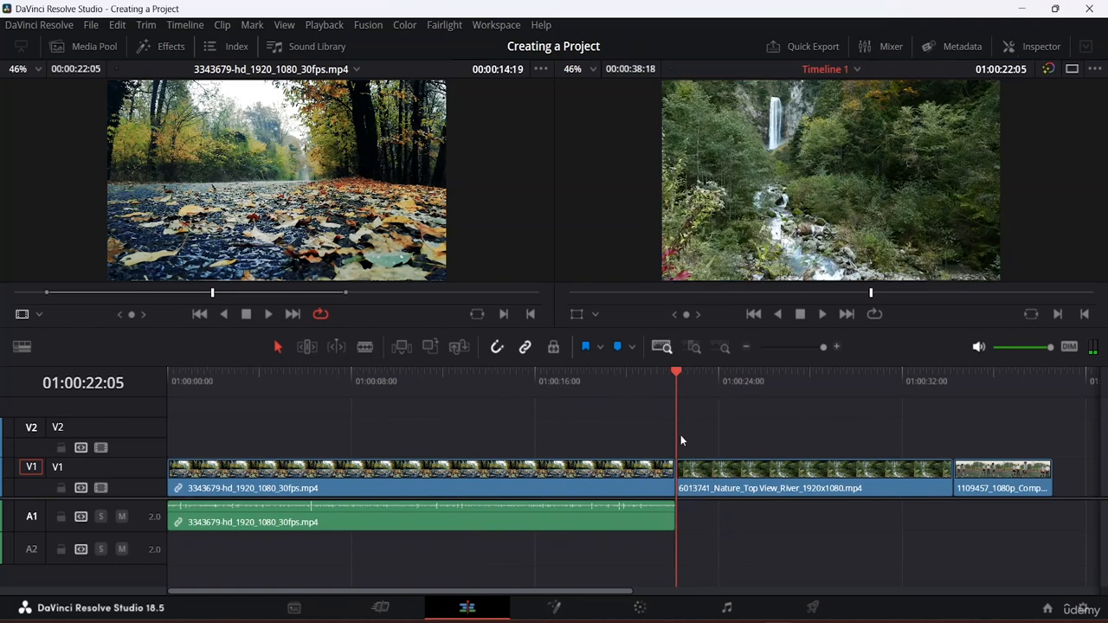
click(695, 347)
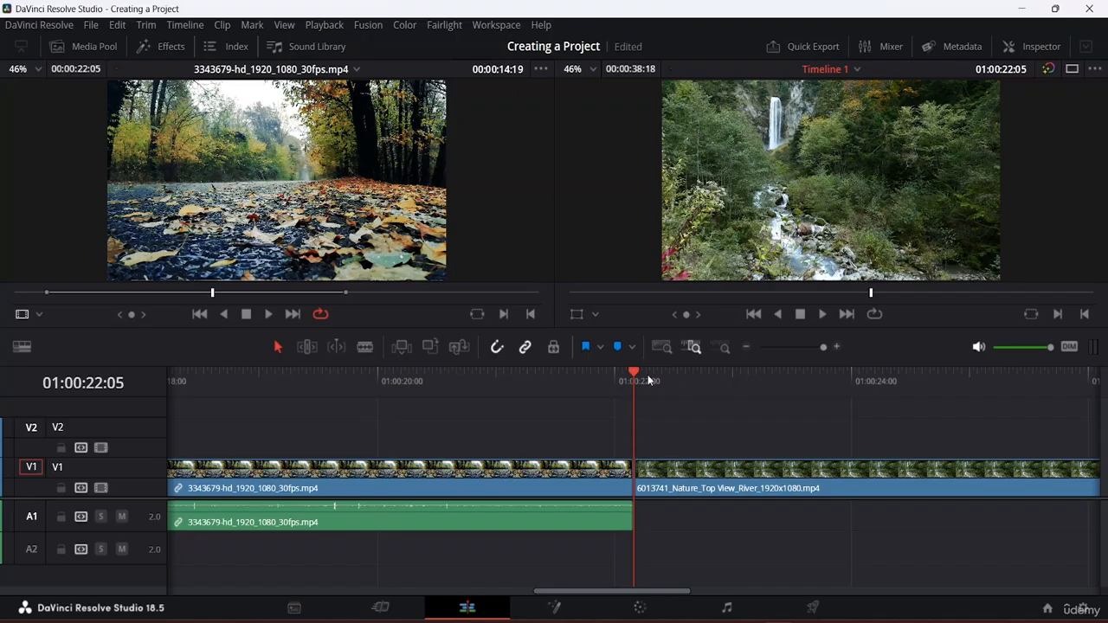
click(662, 347)
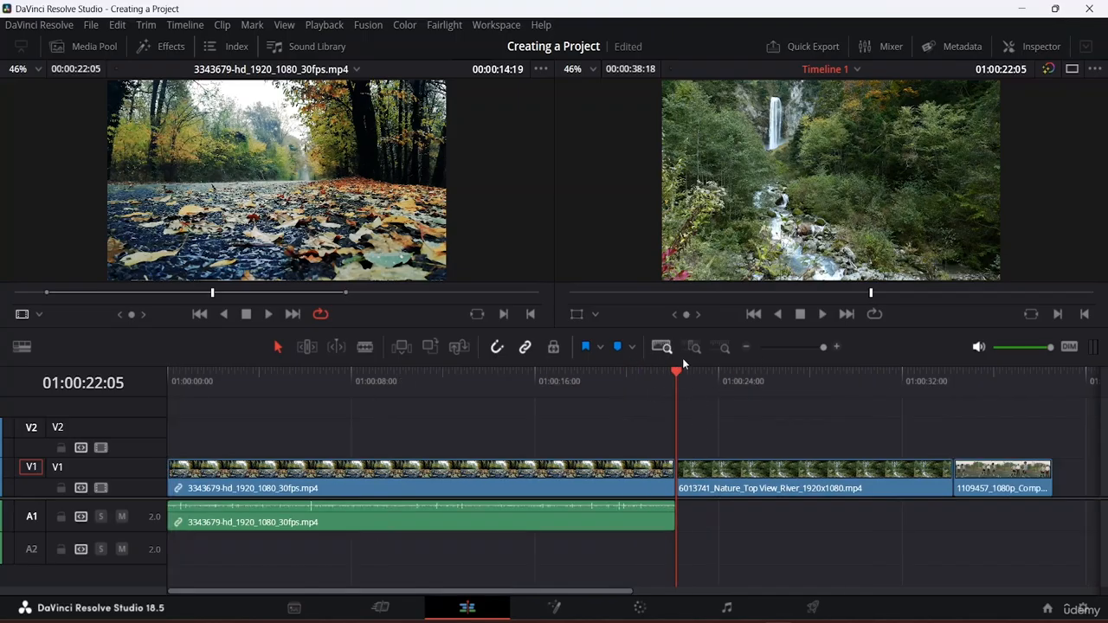
Place the playhead at 01:00:28:21, view the river clip with Custom Zoom, and return to Full Extent Zoom
drag(674, 371, 827, 390)
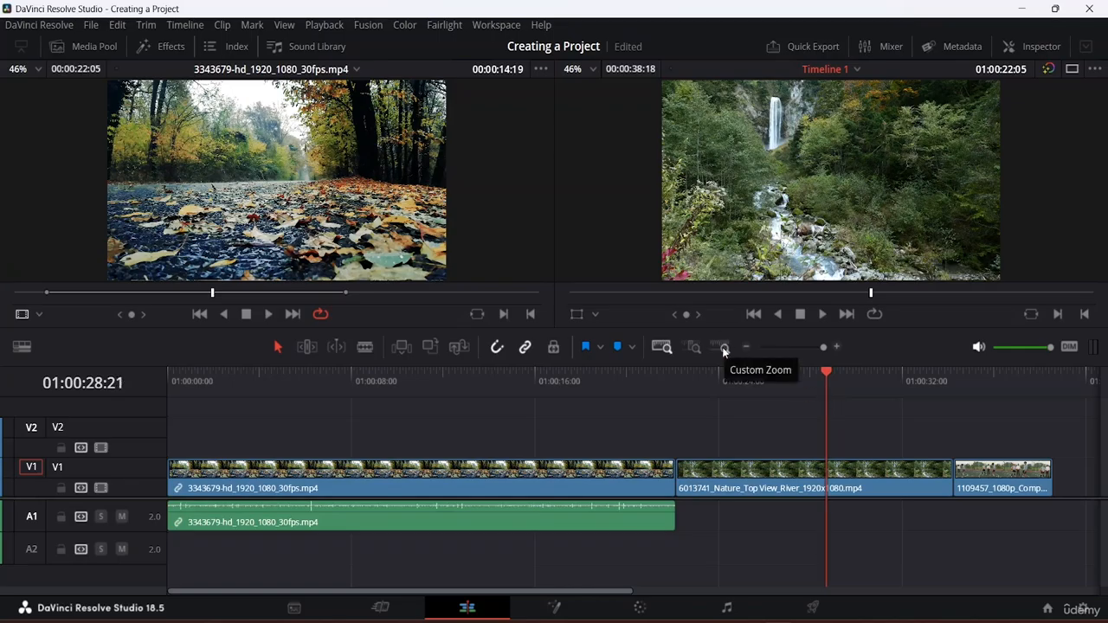
click(724, 349)
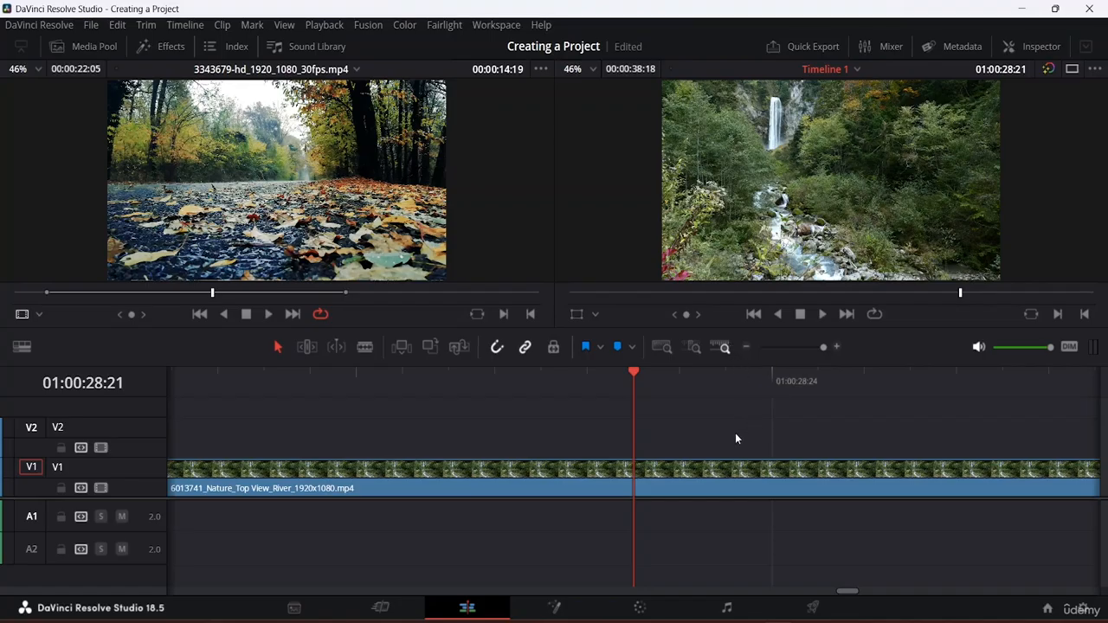
click(667, 347)
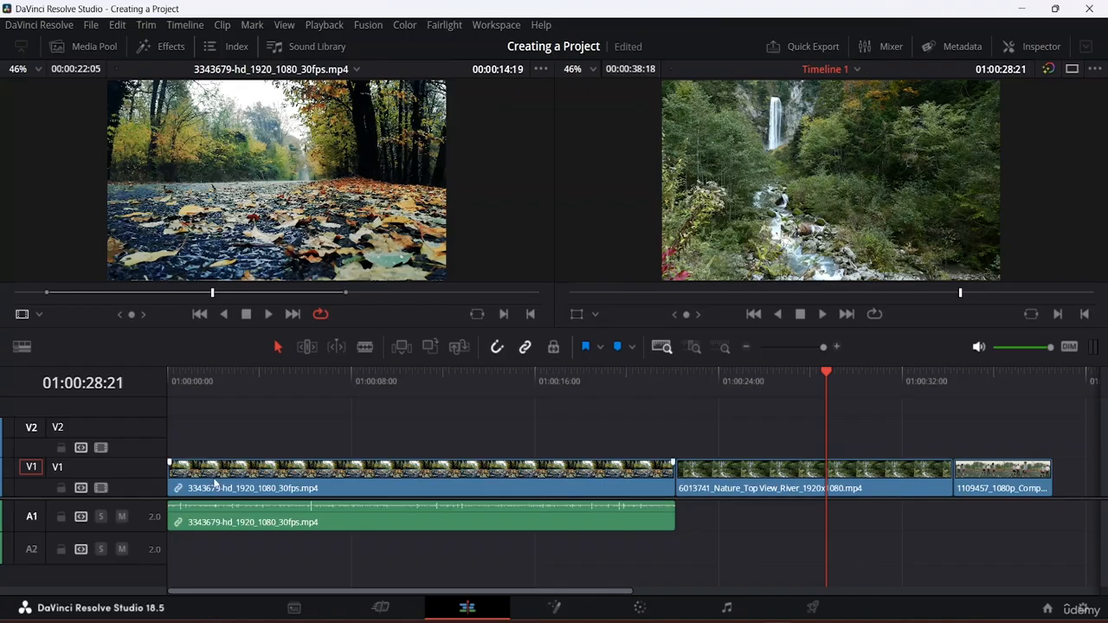
Lock the V1 track and try to move the road clip, shifting its linked audio by +20:05 onto A2
click(248, 483)
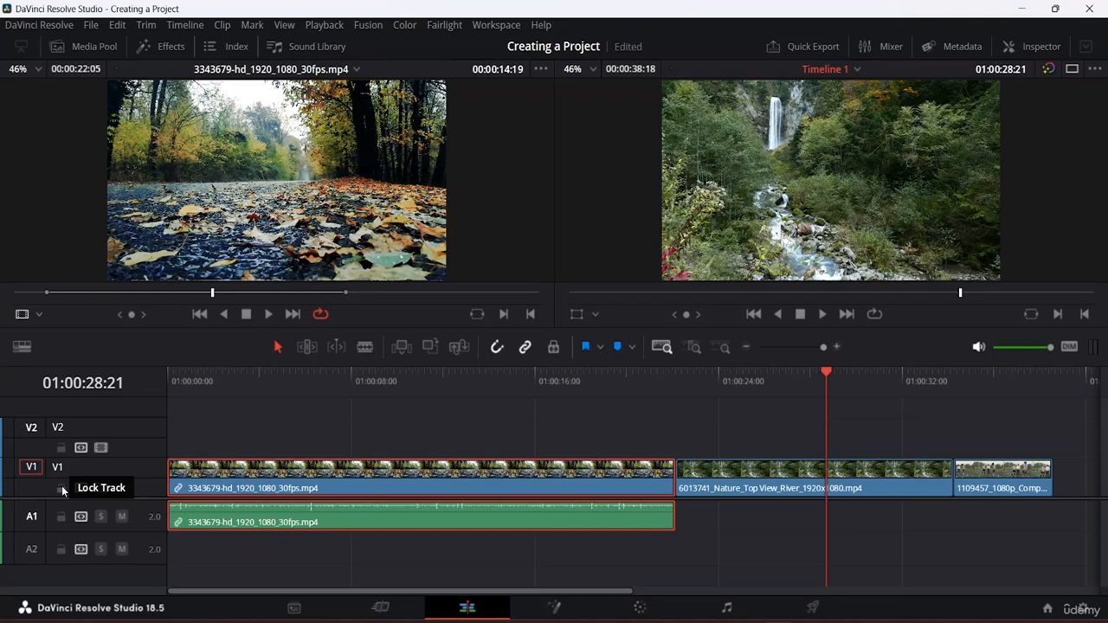
click(62, 490)
drag(184, 518, 227, 505)
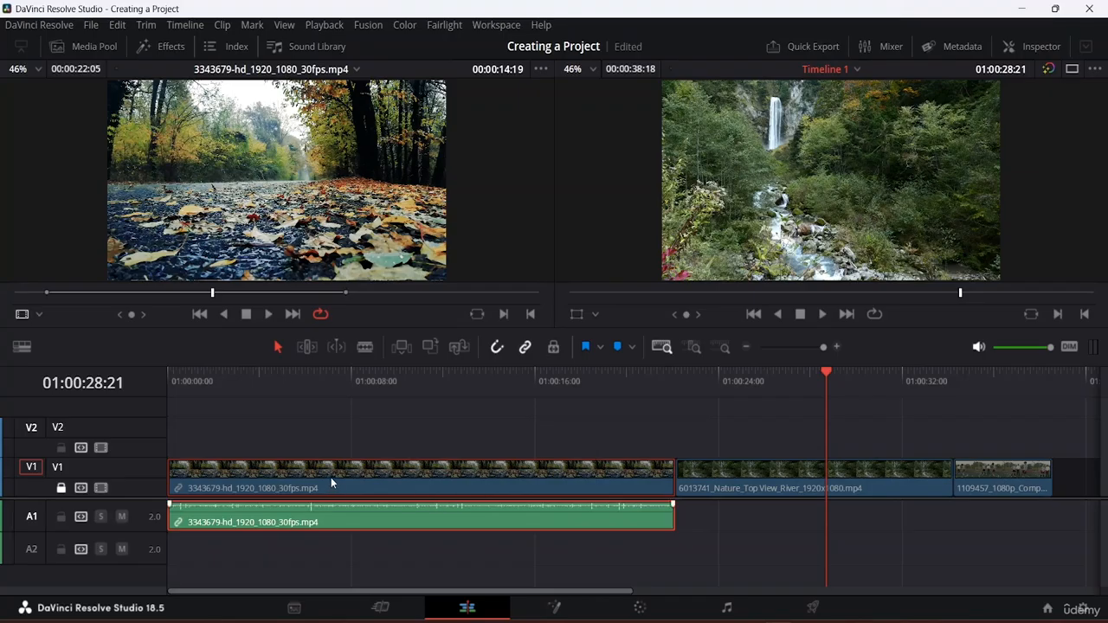
drag(333, 479, 492, 488)
drag(416, 472, 514, 426)
drag(508, 467, 862, 468)
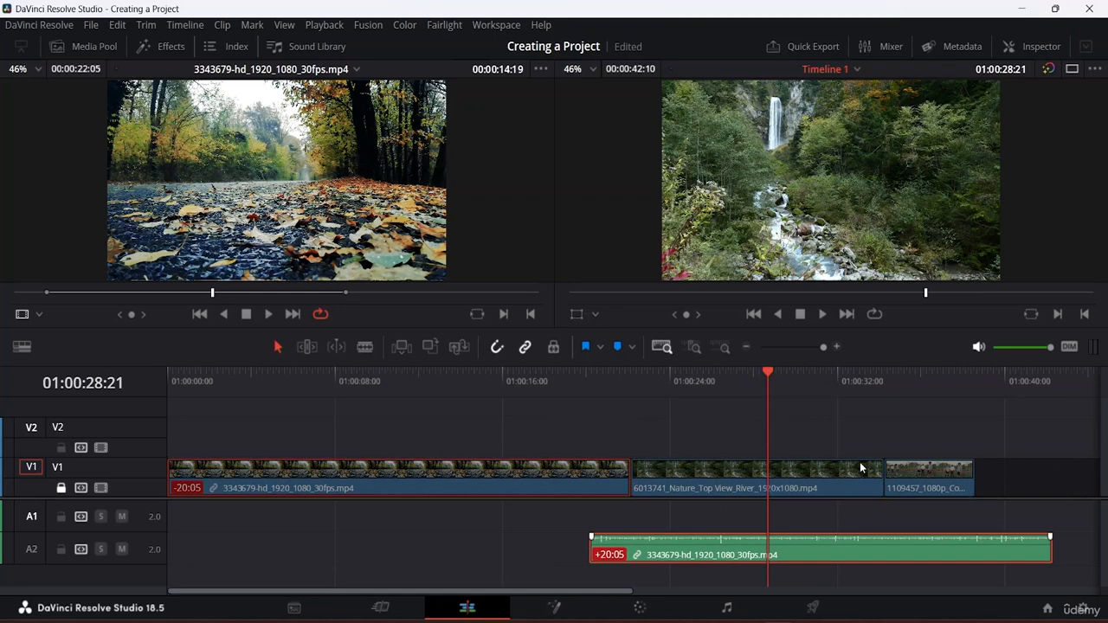
Return the road clip's audio to the start of A1 and unlock the V1 track
click(914, 470)
click(735, 479)
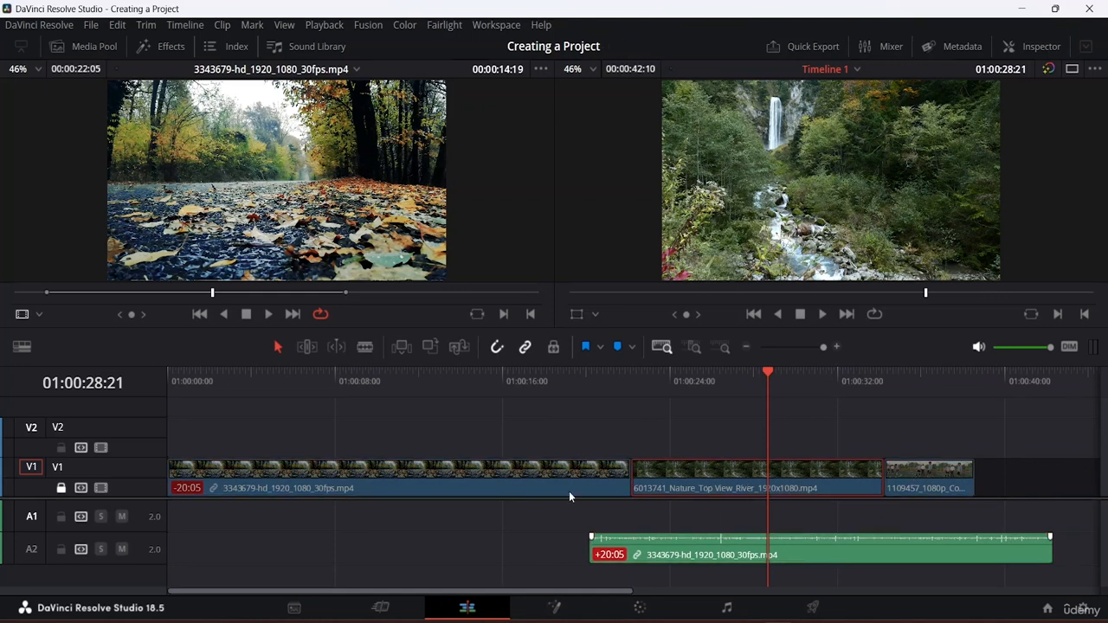
drag(685, 553, 210, 492)
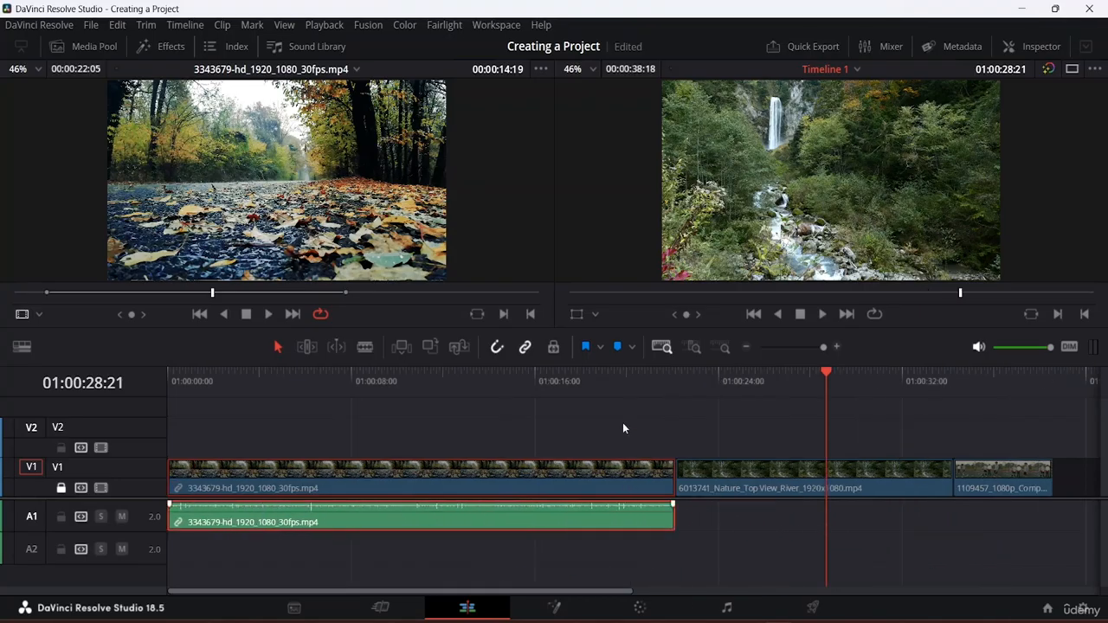
click(60, 490)
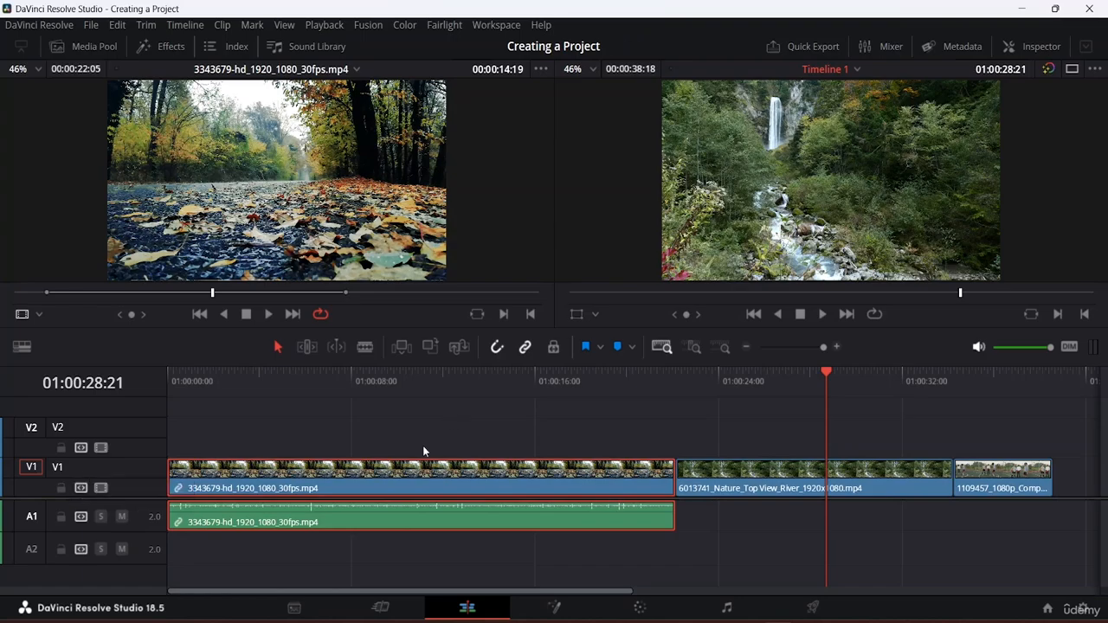
Move the road clip off V1 and back to the start of the track, and save the project
drag(424, 477, 570, 407)
drag(315, 394, 350, 488)
key(ctrl+s)
click(486, 441)
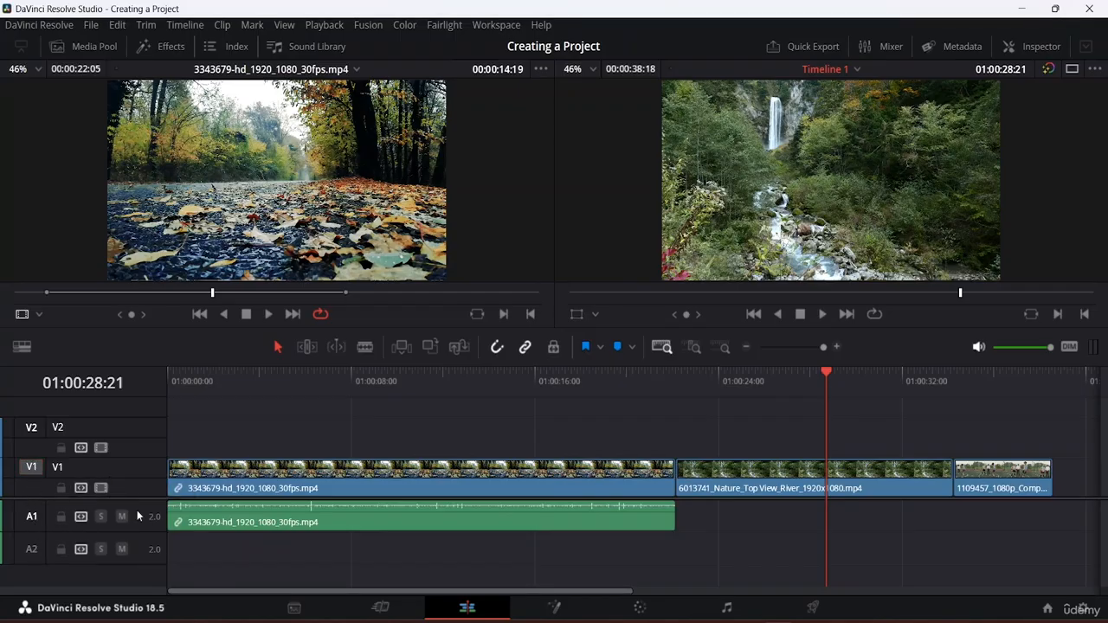
Delete all empty video and audio tracks from the timeline at once
right_click(32, 548)
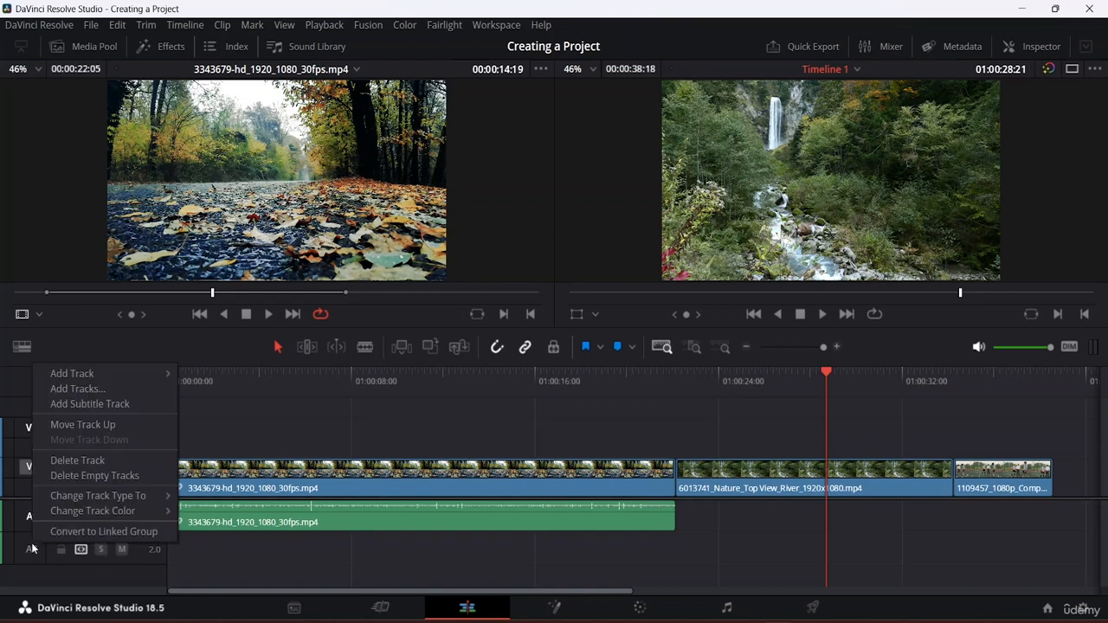
click(81, 475)
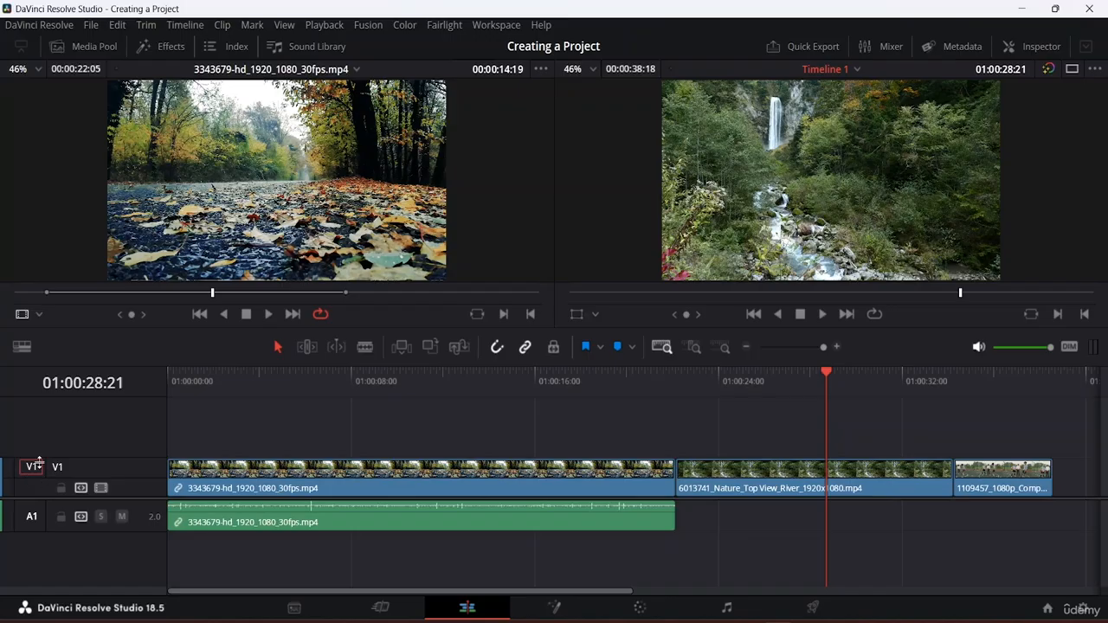
Turn off auto track selection for V1 and show the Media Pool again
click(81, 488)
click(384, 472)
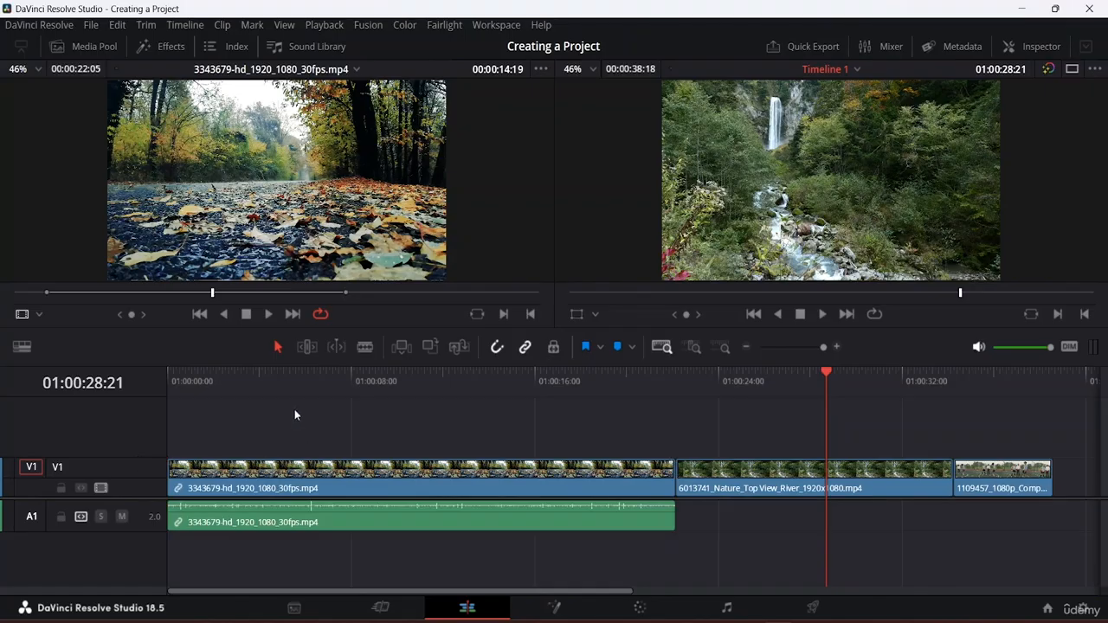
click(85, 46)
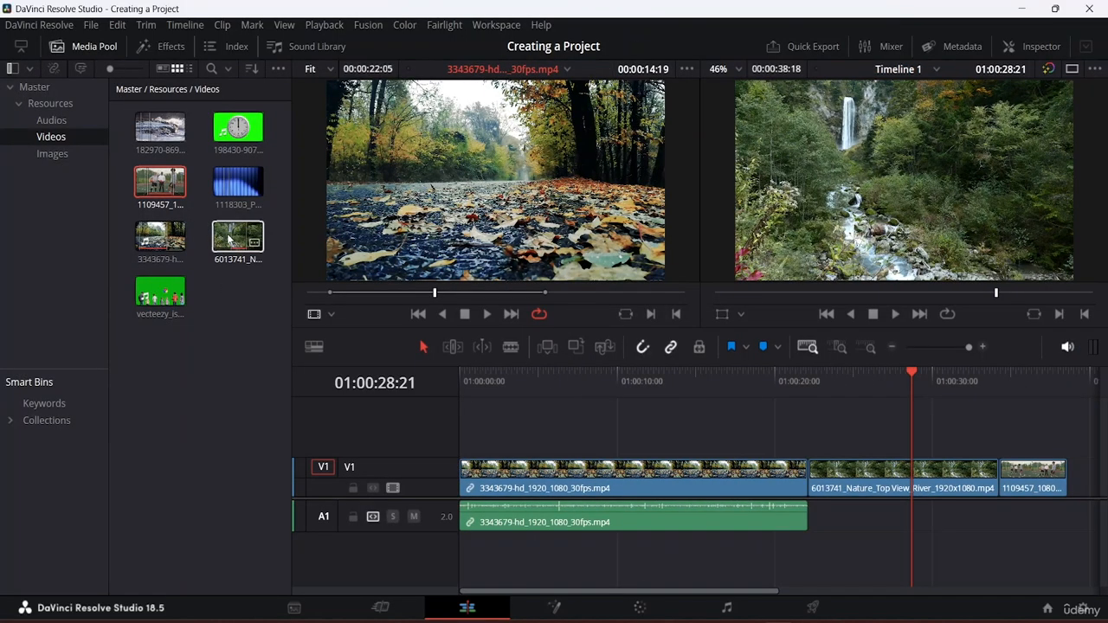
Place the 1118303 pattern clip at the timeline start on a new video track above the road clip
drag(239, 182, 656, 450)
click(511, 405)
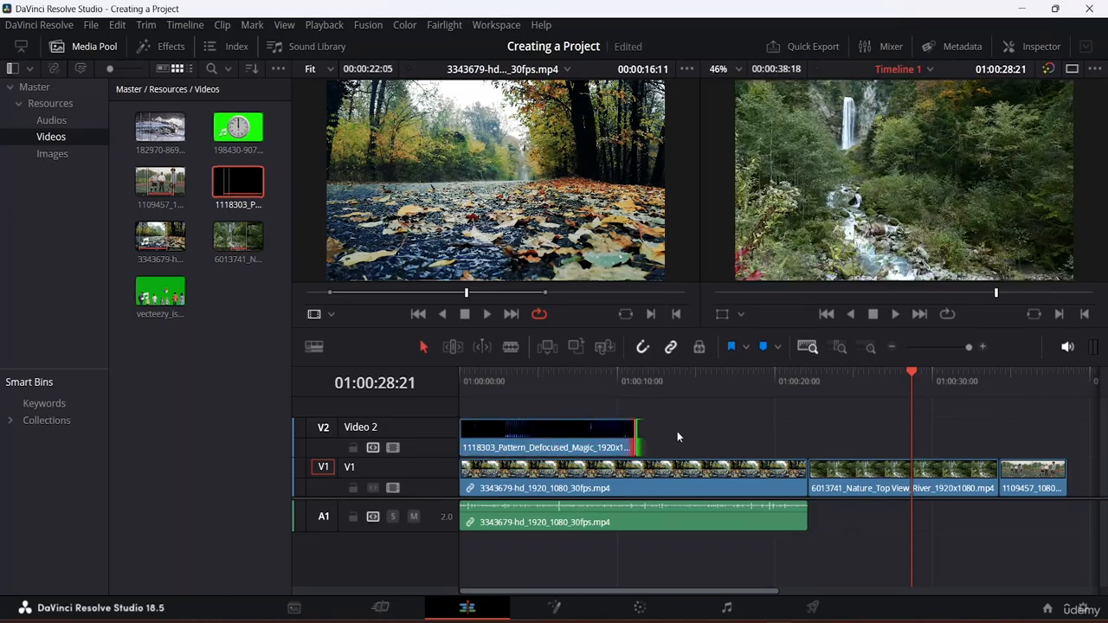
click(564, 484)
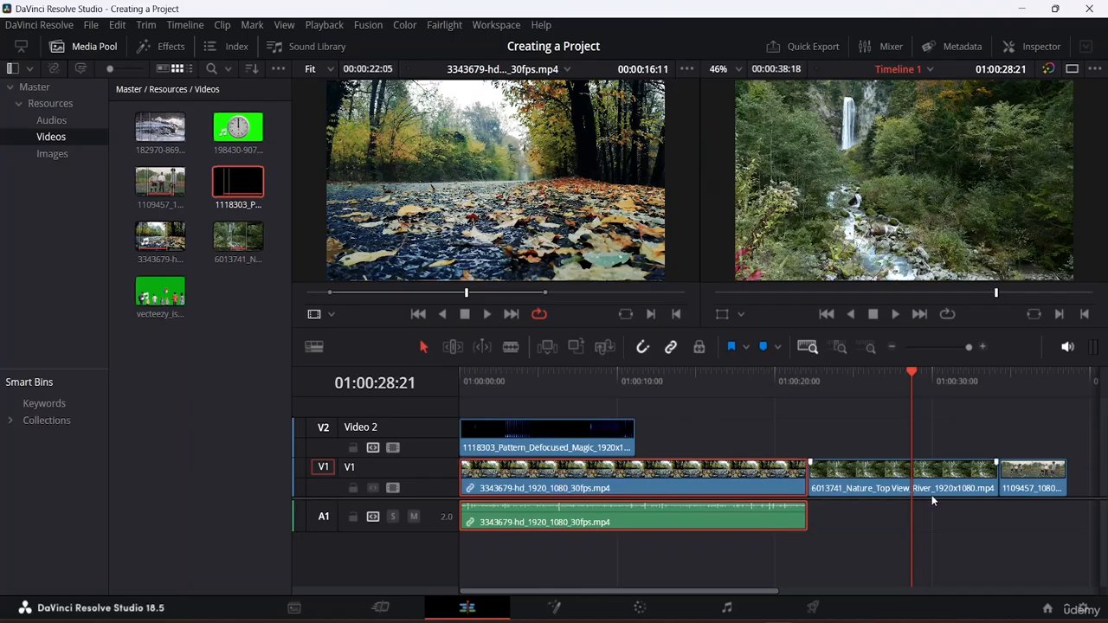
Disable the V1 video track and play the timeline from the start to preview only the pattern clip
click(393, 488)
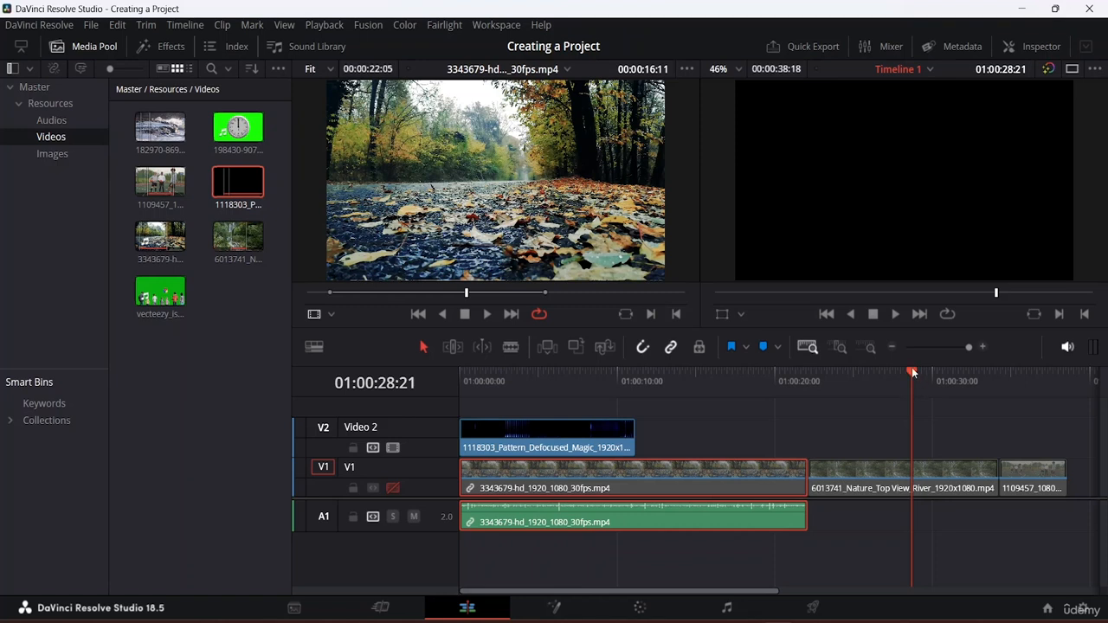
drag(912, 367, 139, 368)
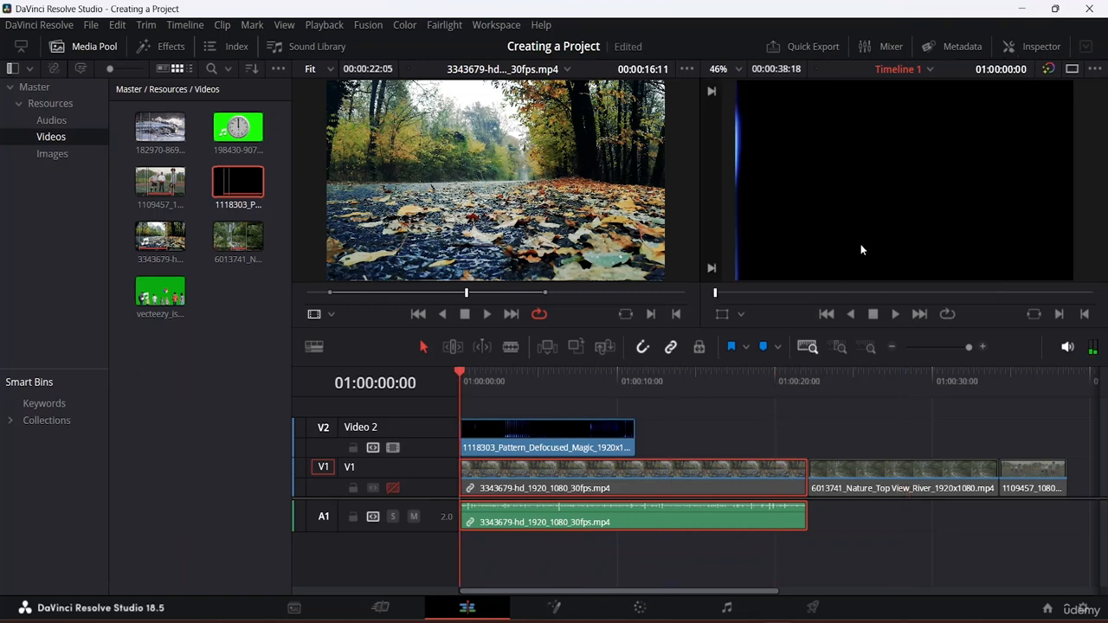
key(space)
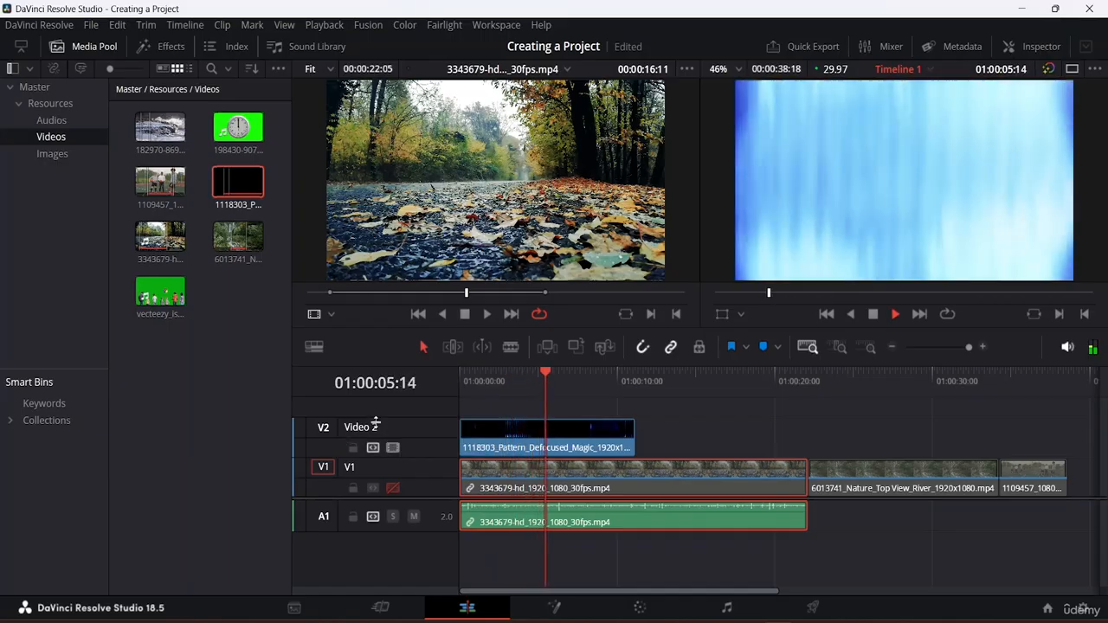
key(space)
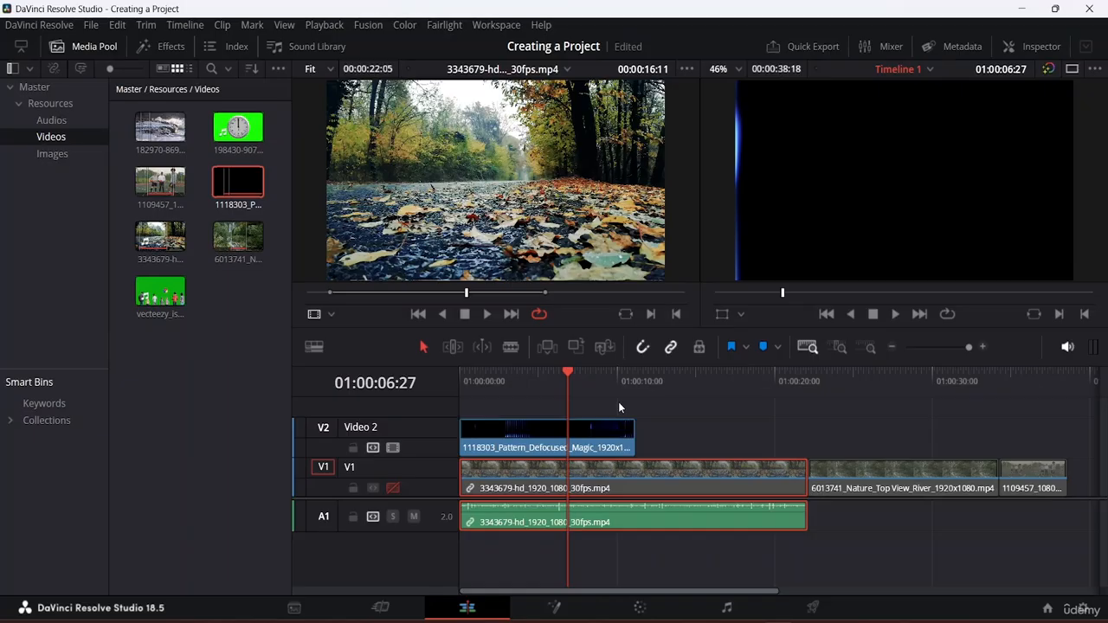
Re-enable the V1 video track and delete the pattern clip from Video 2
mouse_move(579, 433)
click(391, 489)
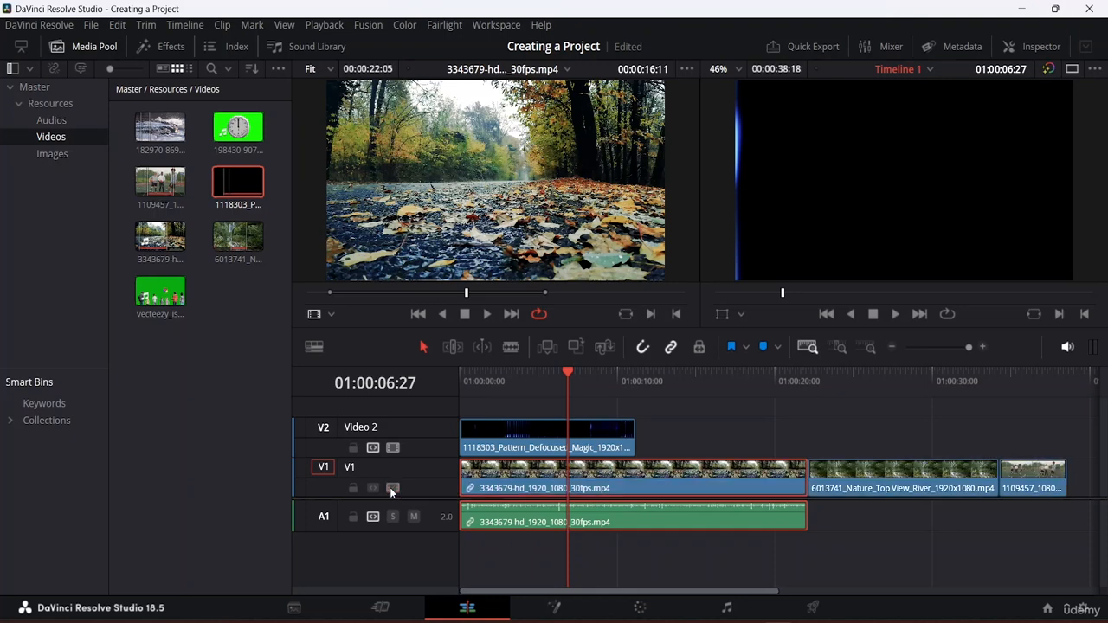
click(616, 431)
key(Delete)
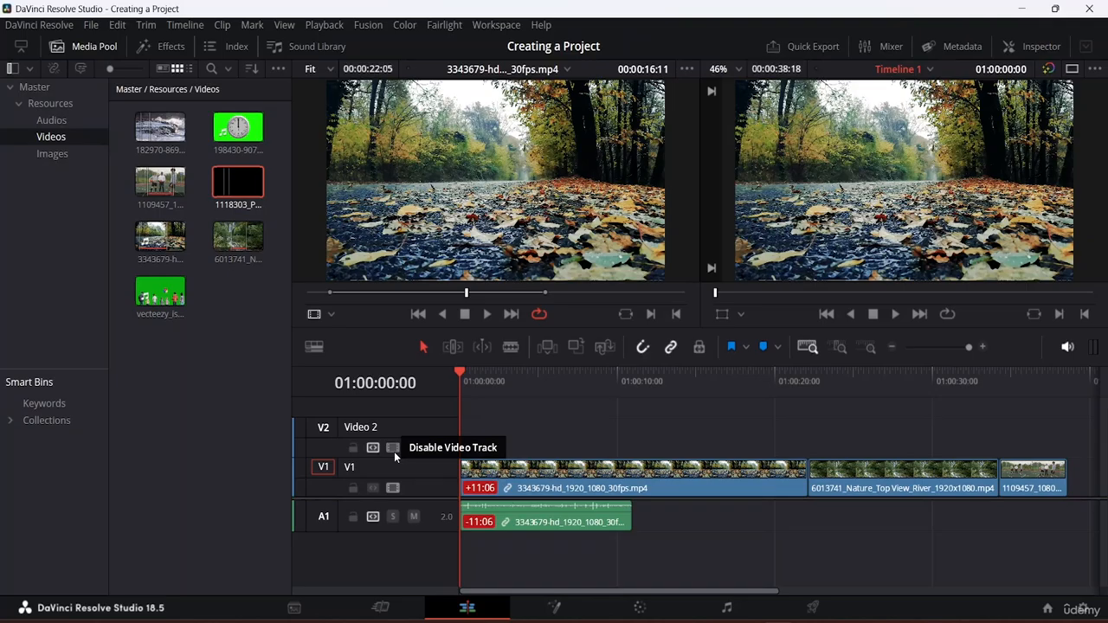
Try to extend the end of the road clip's audio on A1, and undo back to before the pattern clip's deletion
click(539, 510)
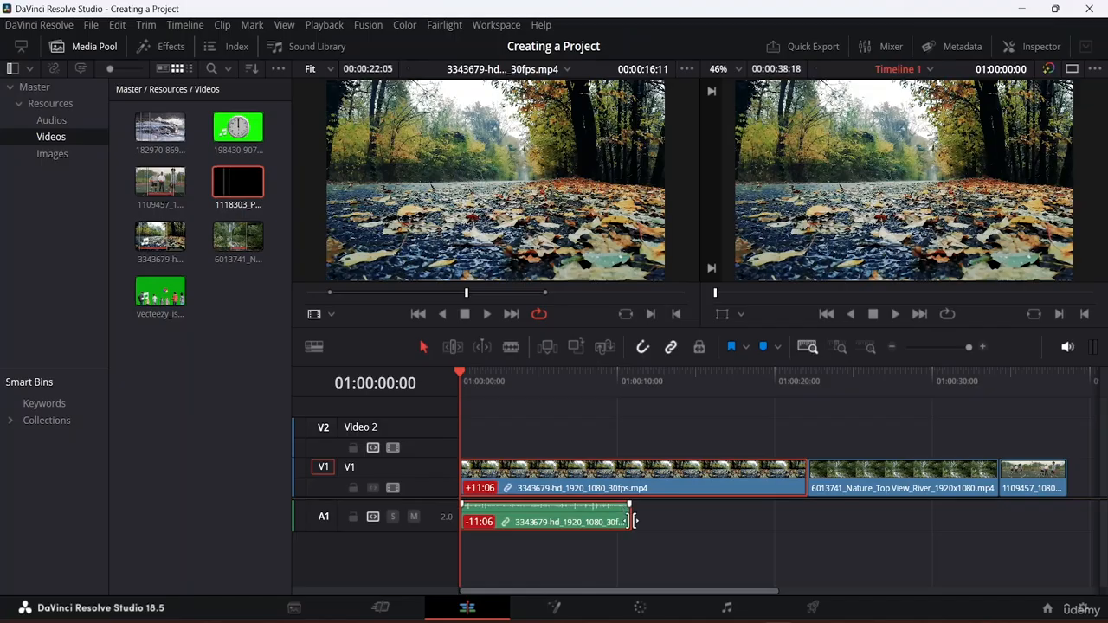
mouse_move(629, 517)
mouse_down()
mouse_move(700, 509)
mouse_move(636, 510)
mouse_up()
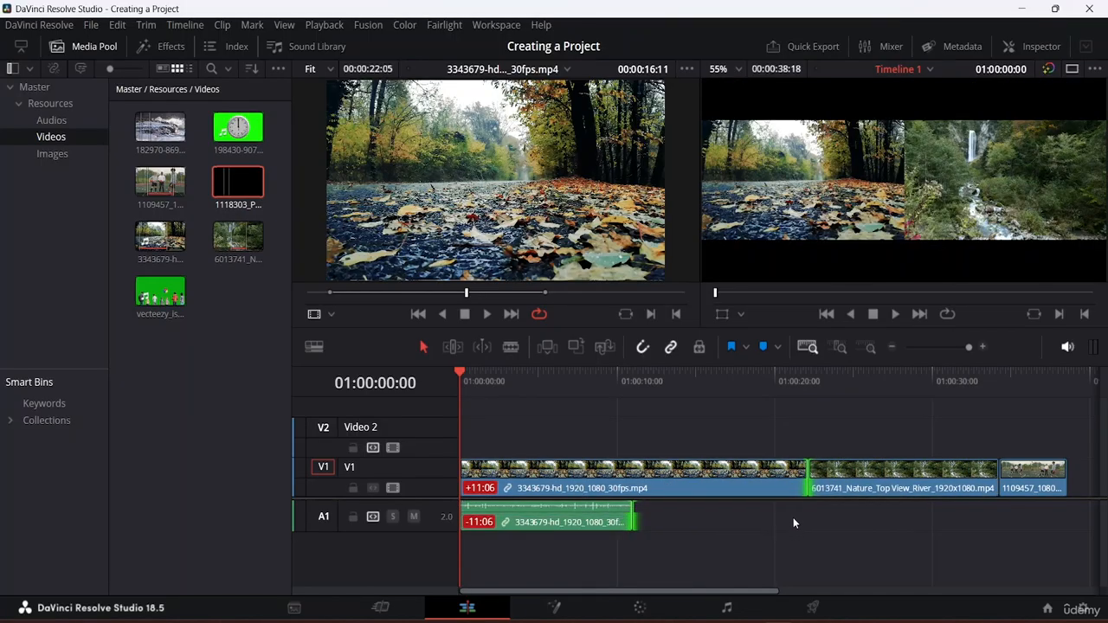
key(ctrl+z)
key(ctrl+z)
key(ctrl+z)
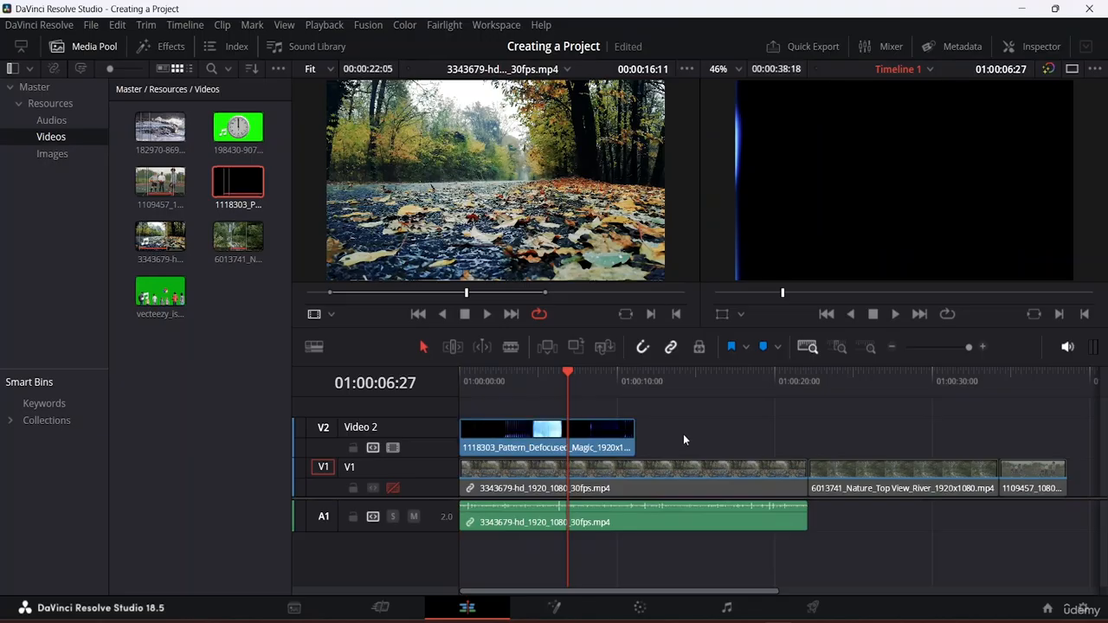
Redo the removal of the pattern clip and delete the road clip together with its audio
click(585, 436)
key(ctrl+shift+z)
key(ctrl+shift+z)
key(ctrl+shift+z)
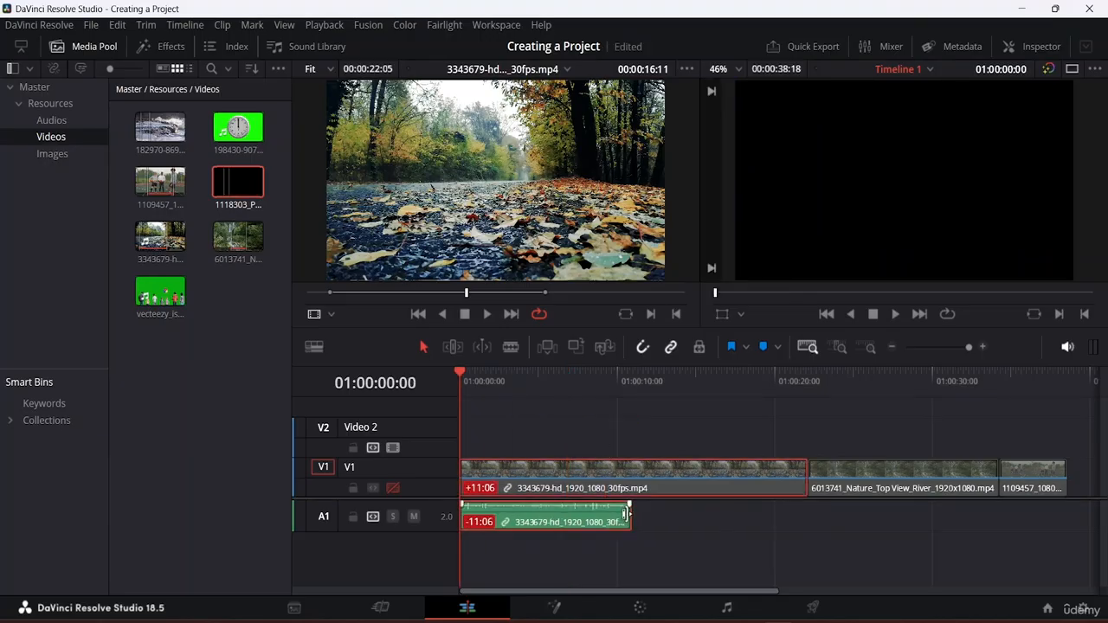
click(728, 485)
key(Delete)
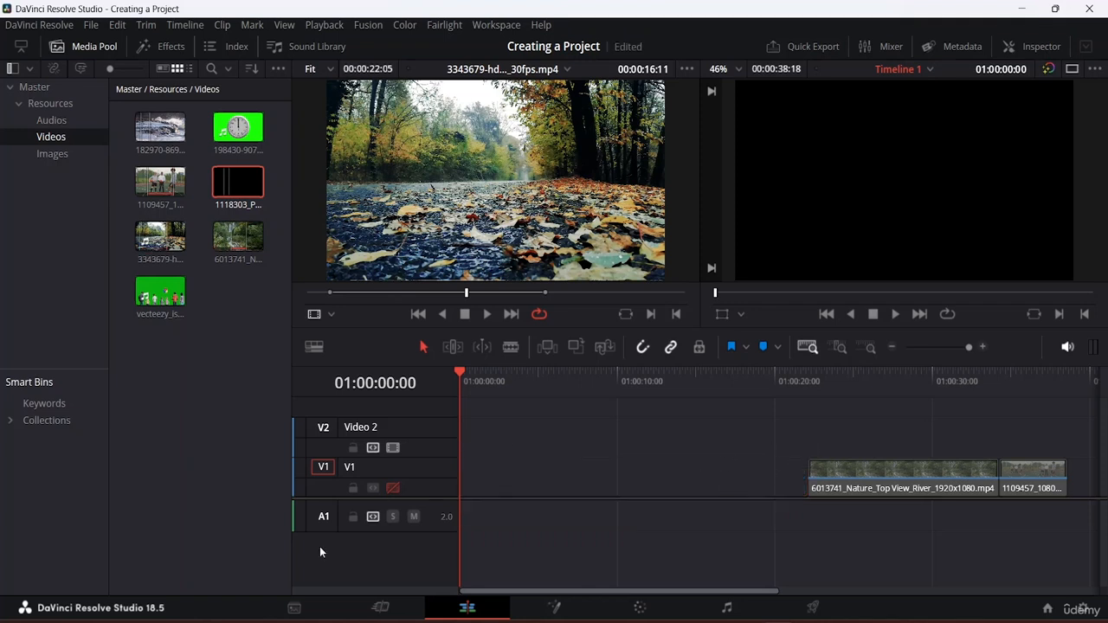
Enable the V1 video track again and move the river and basketball clips together to the start of the timeline
click(392, 487)
drag(784, 420, 1029, 525)
drag(941, 482, 587, 491)
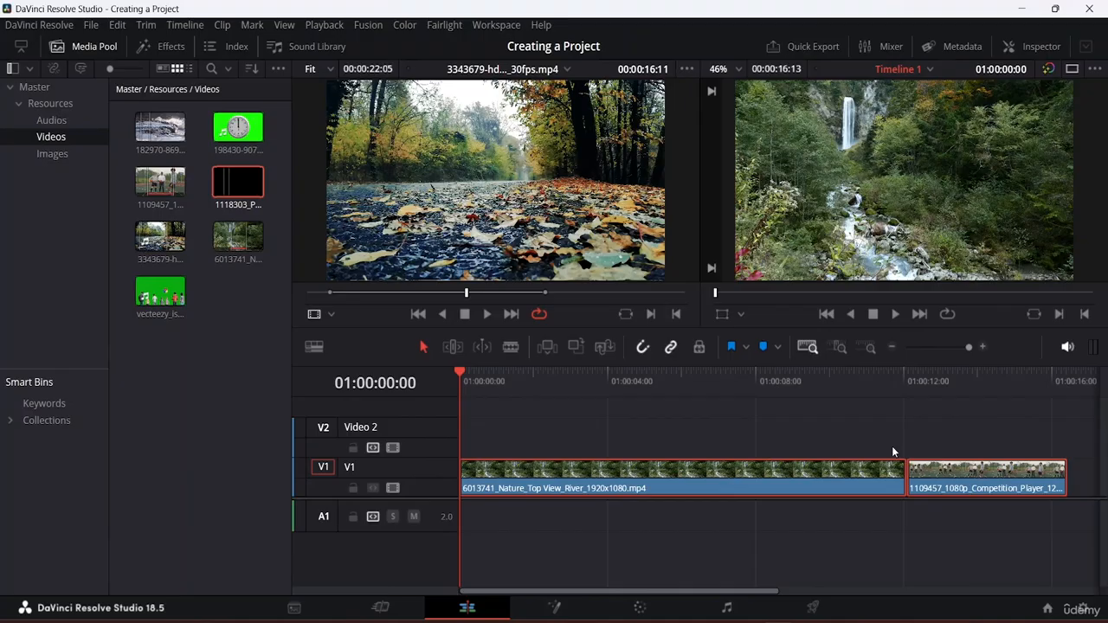
Place the action-rock music from the Audios bin at the start of A1 and trim its end to match the video clips
click(51, 120)
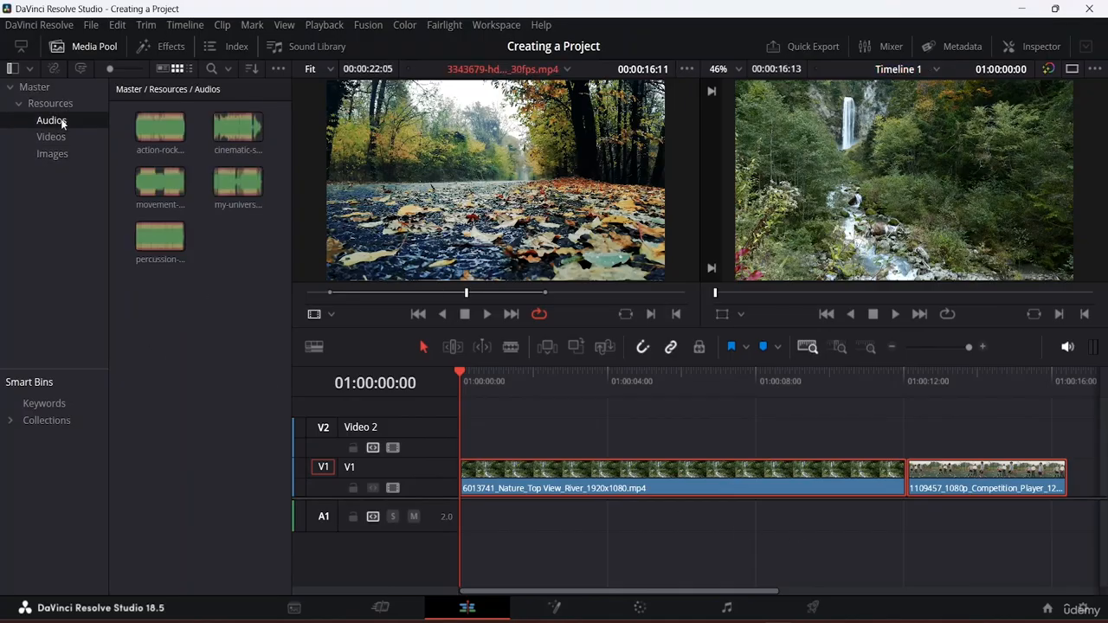
drag(174, 130, 455, 516)
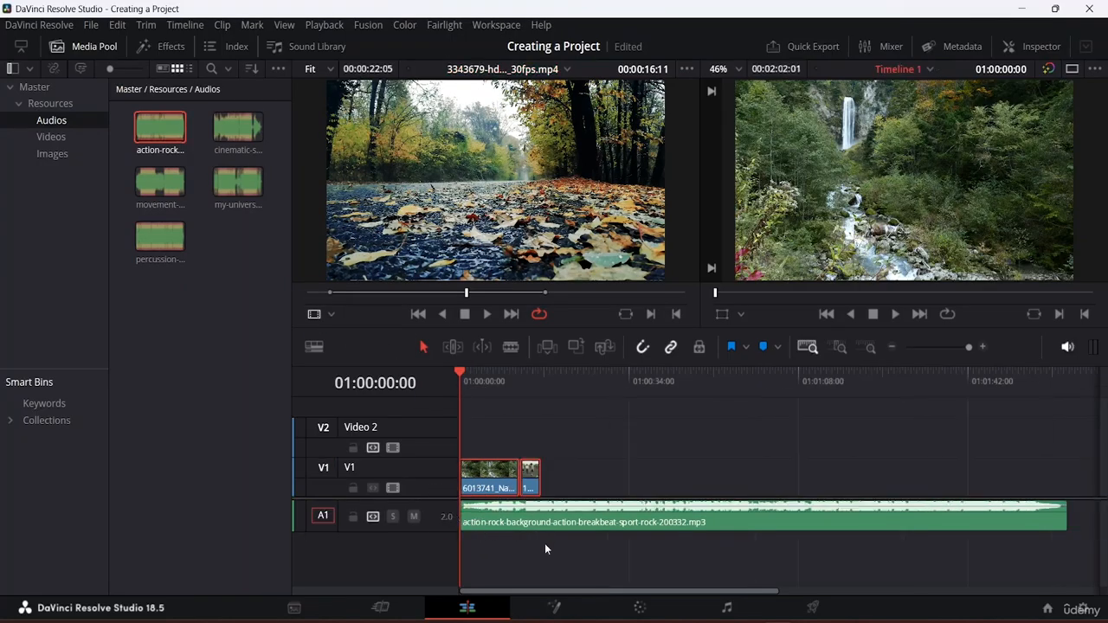
drag(1067, 509, 542, 517)
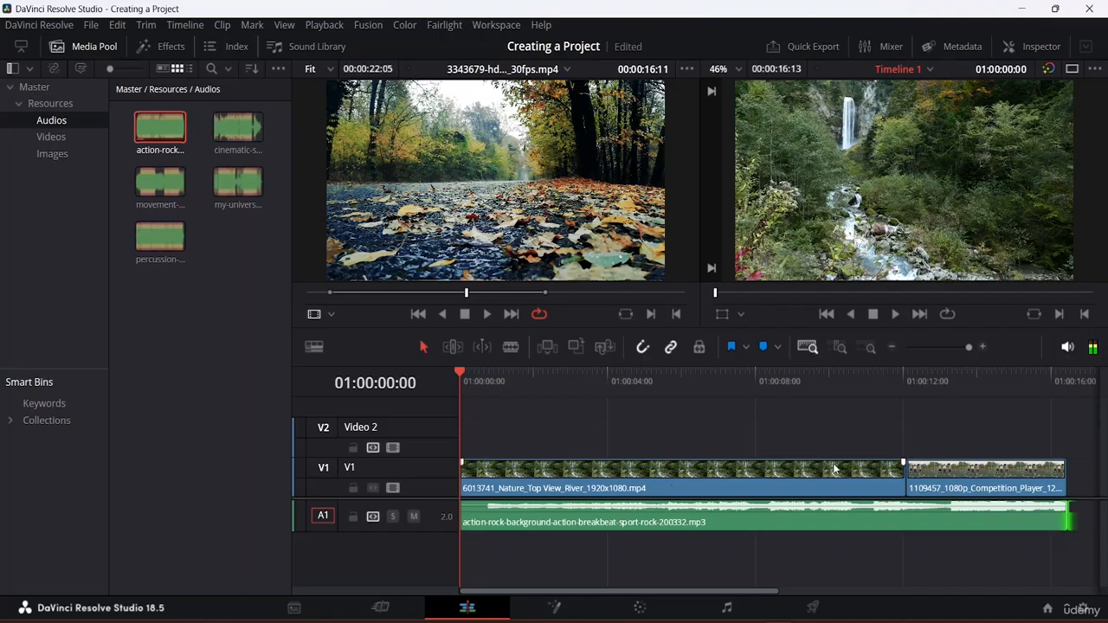
click(944, 412)
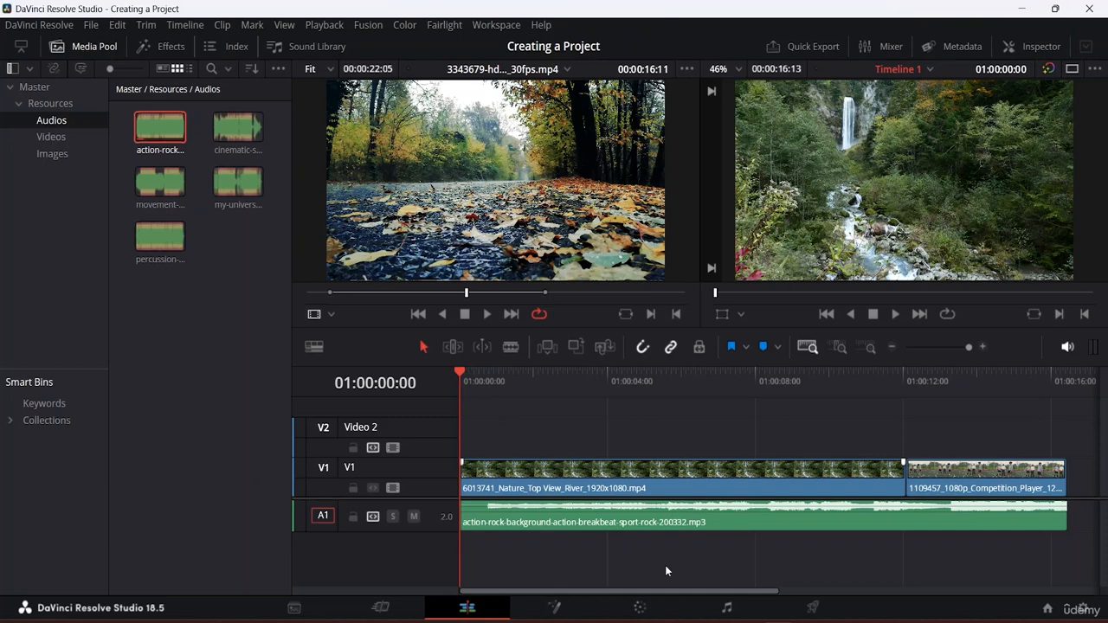
Play the timeline to preview the river clip with the action-rock music
key(space)
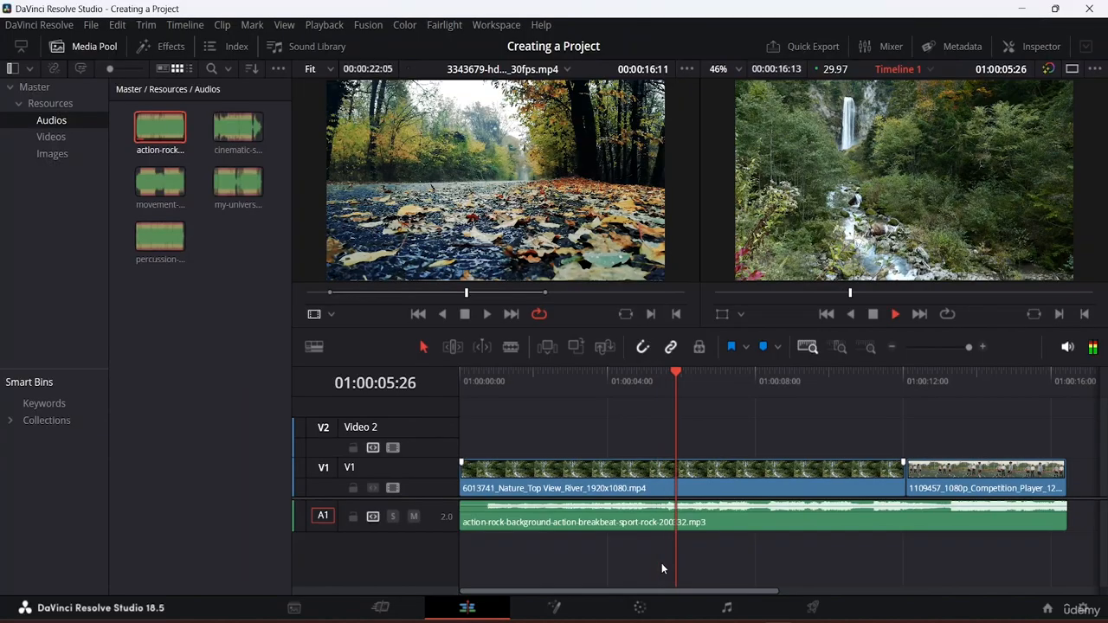
key(space)
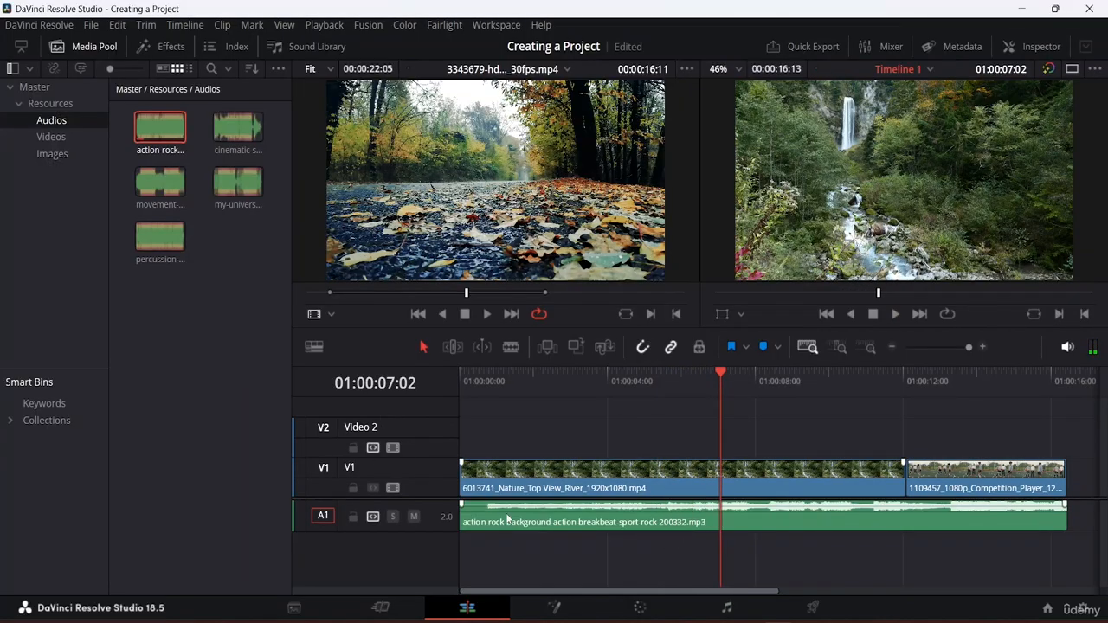
key(space)
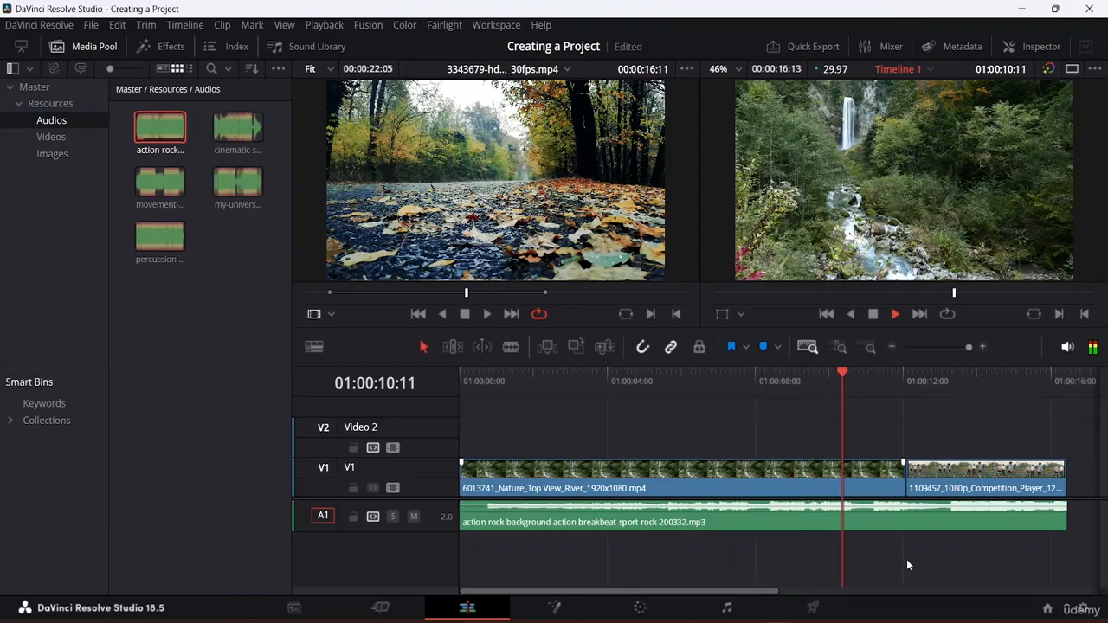
key(space)
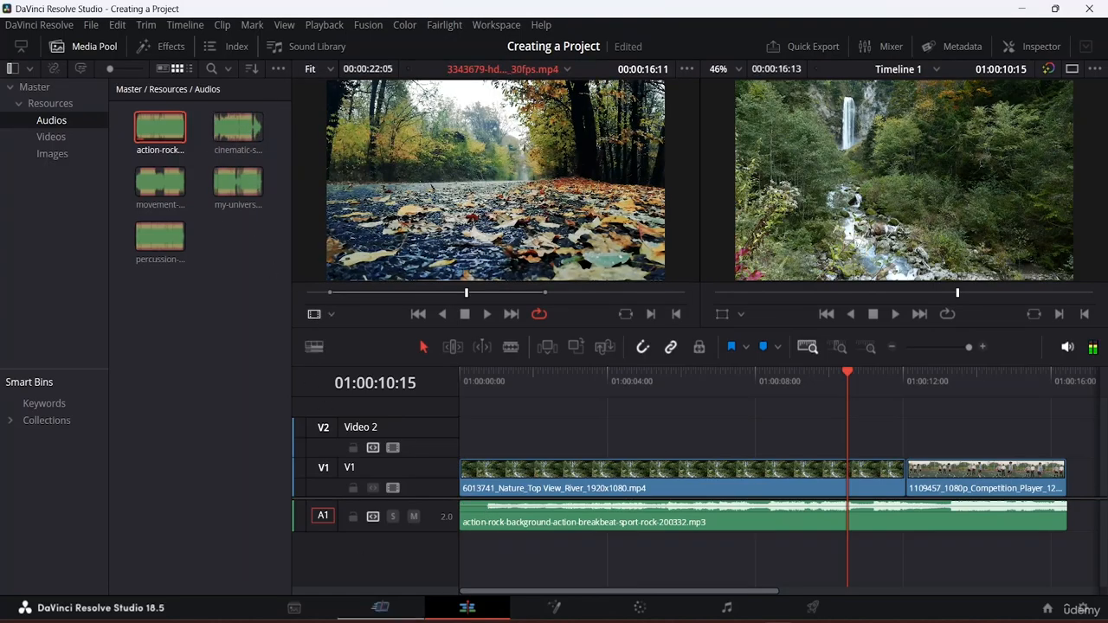
Examine the audio track types and the insert position options for adding video and audio tracks, and cancel without adding any
right_click(369, 541)
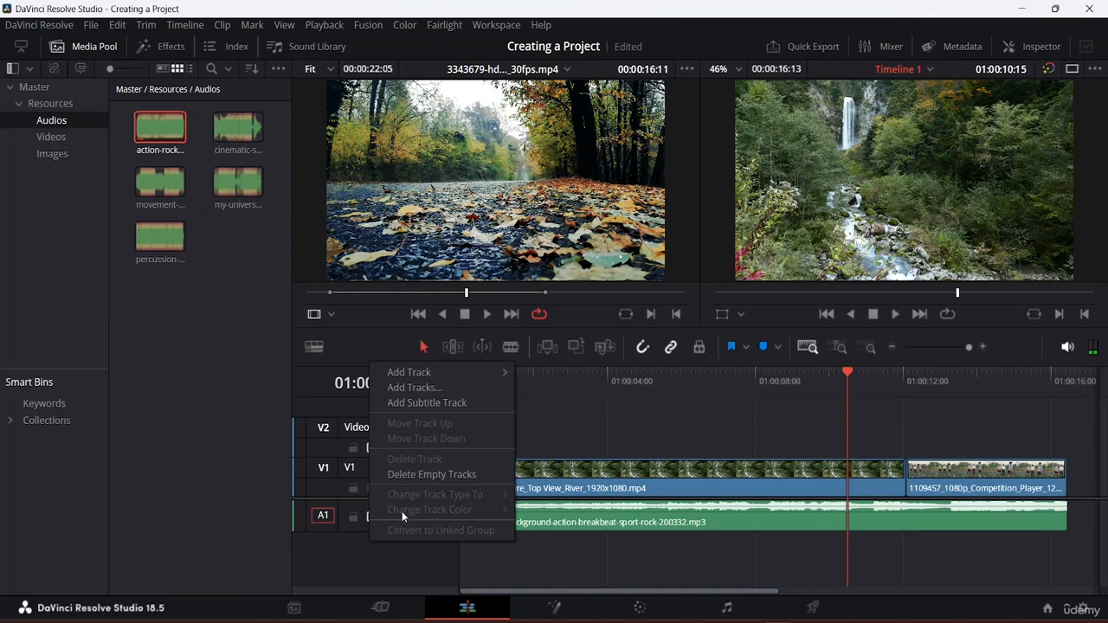
mouse_move(435, 377)
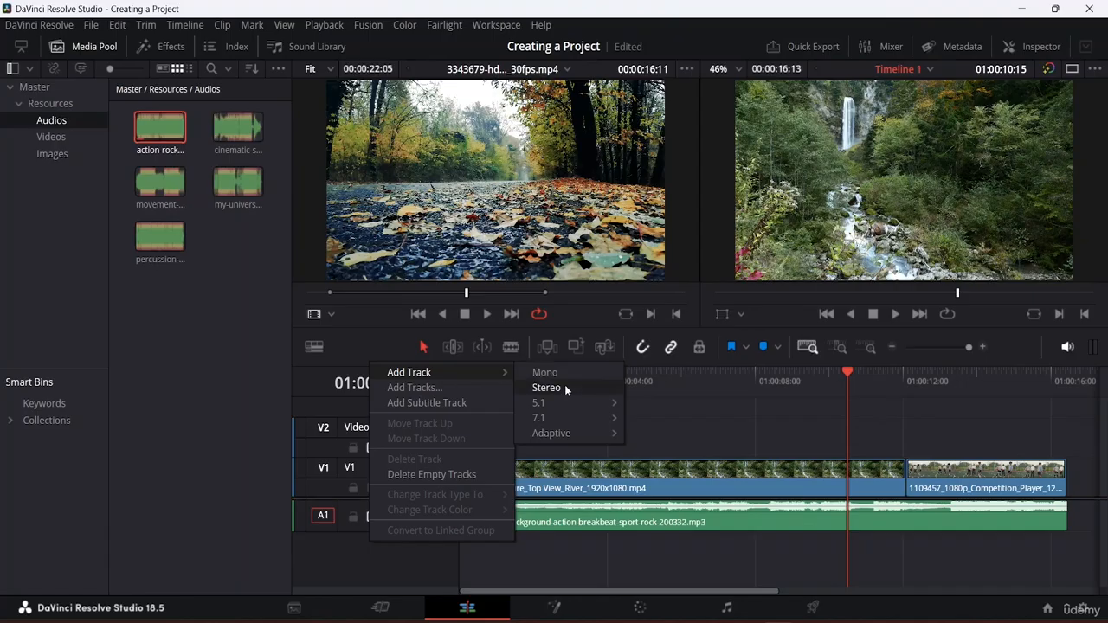
mouse_move(557, 402)
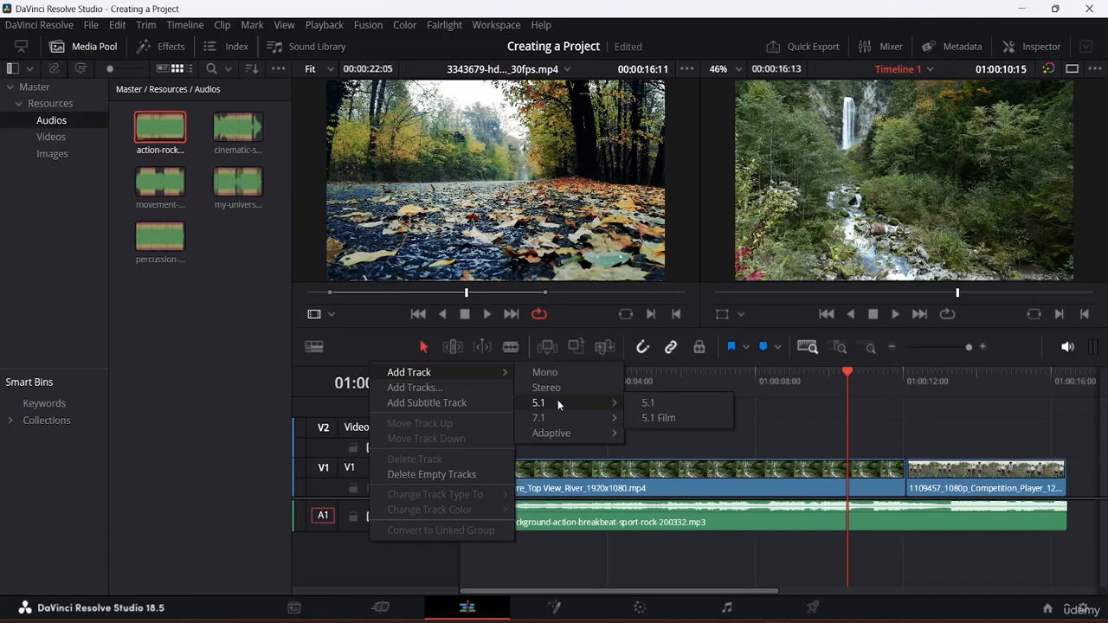
click(421, 389)
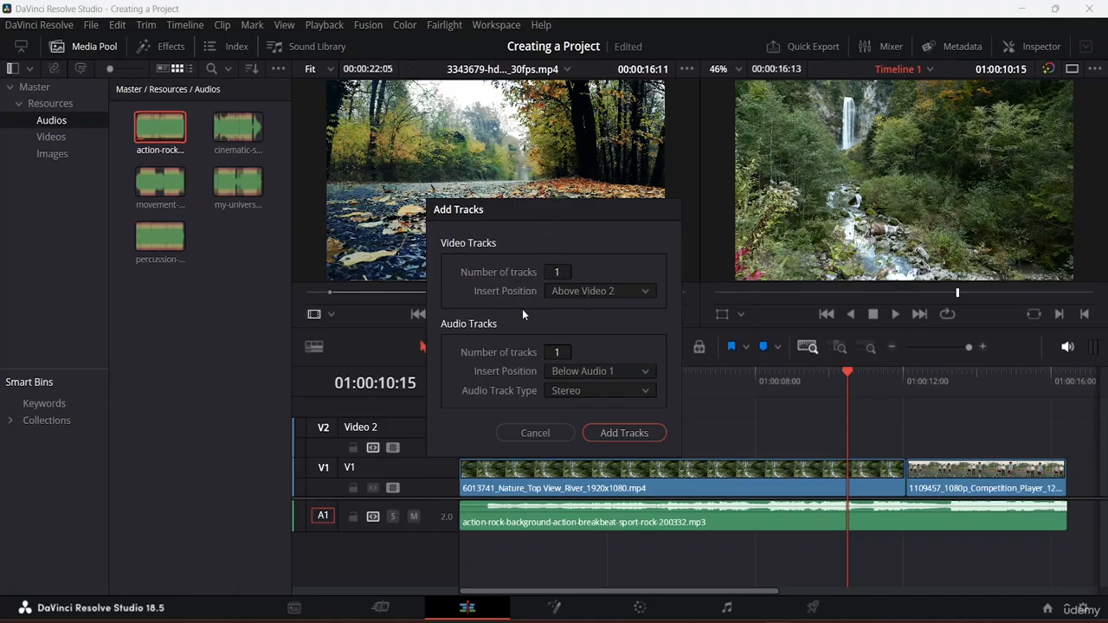
click(643, 290)
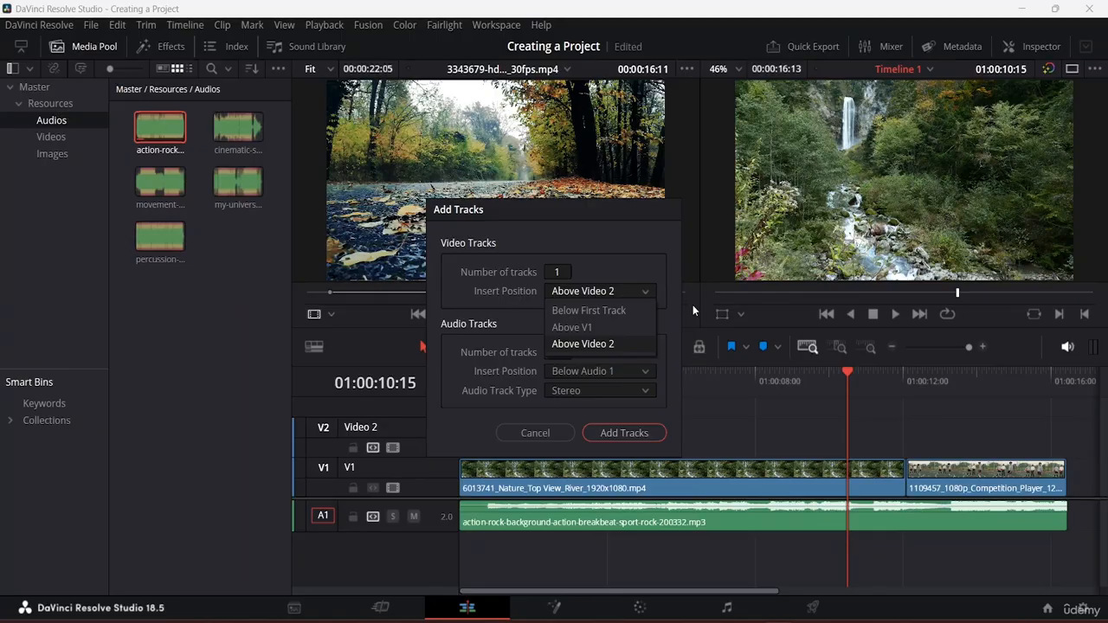
click(709, 249)
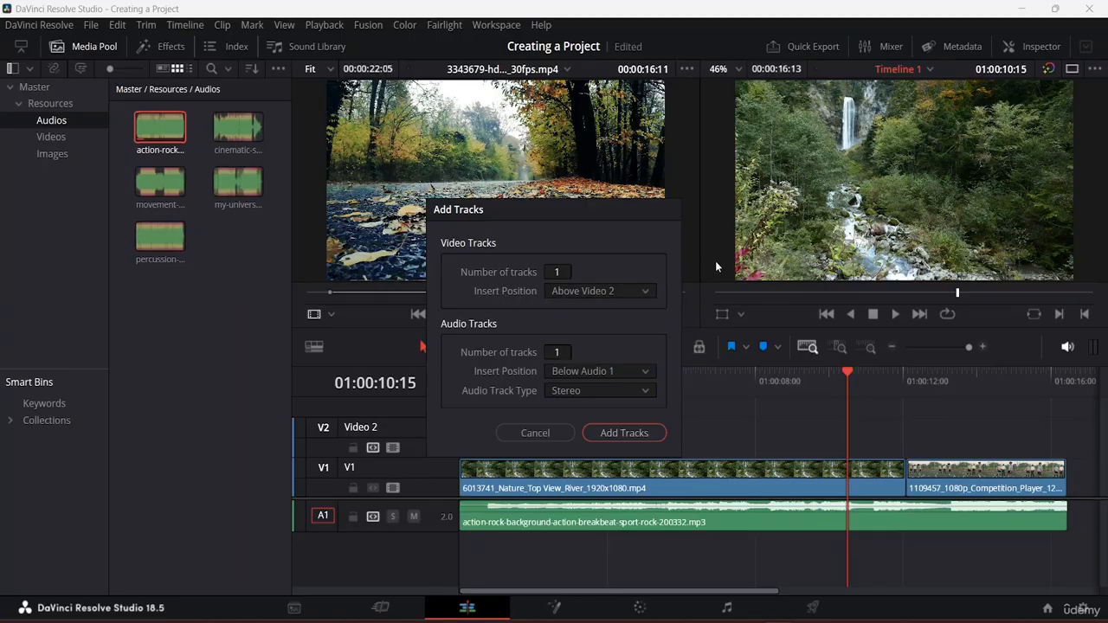
click(601, 372)
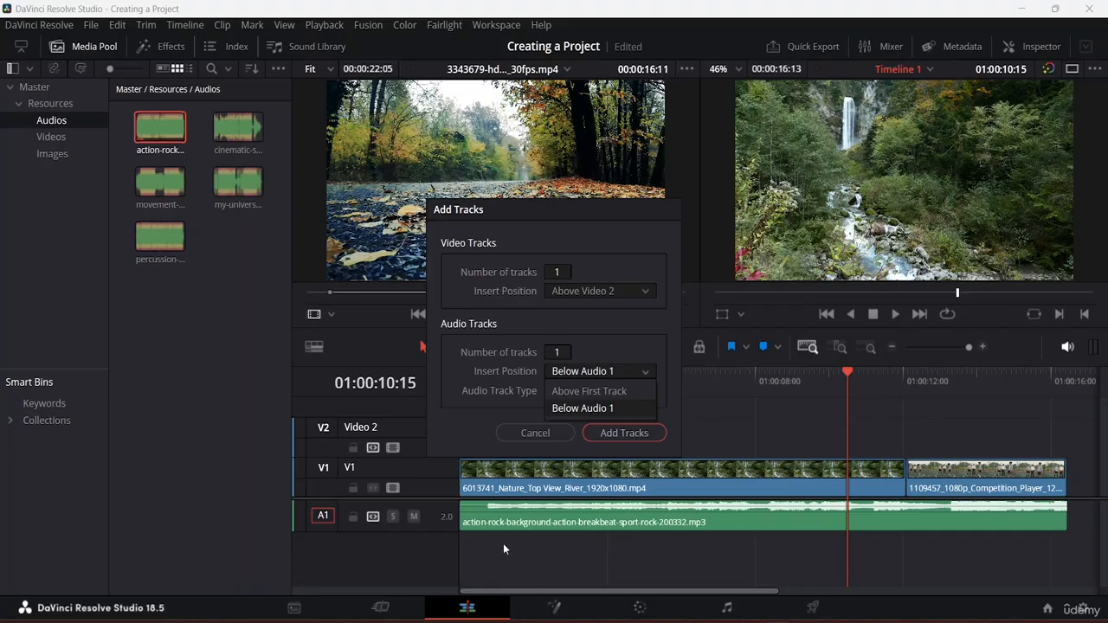
click(536, 433)
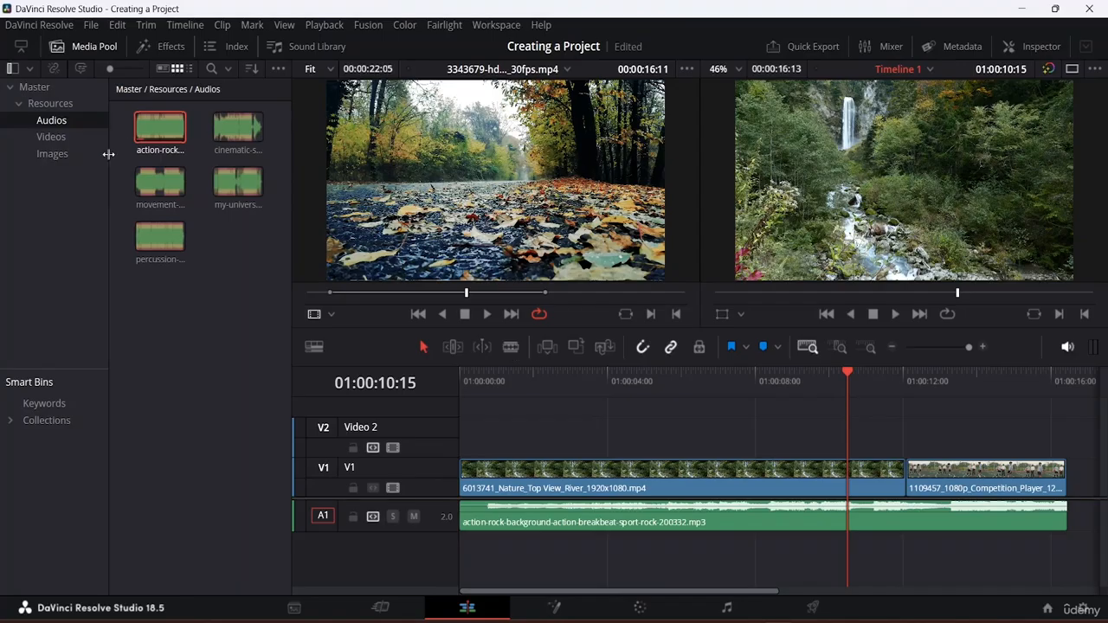
Place the cinematic-sport-action-trailer music at the start of a new A2 track and trim its end to match the video clips
click(229, 138)
drag(230, 141, 460, 552)
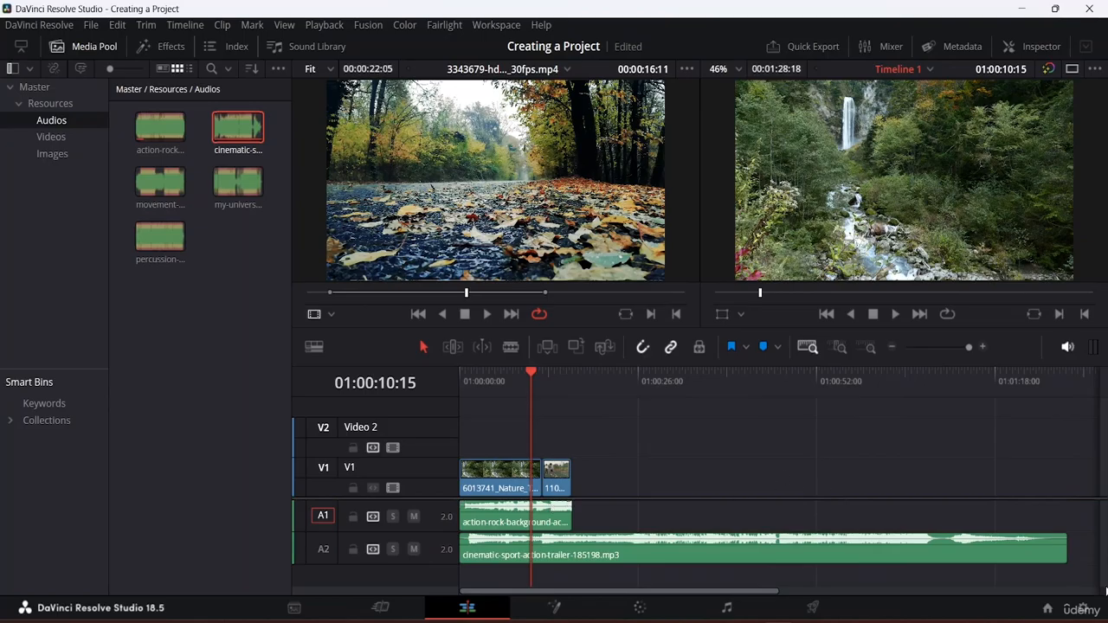
drag(1065, 544, 578, 586)
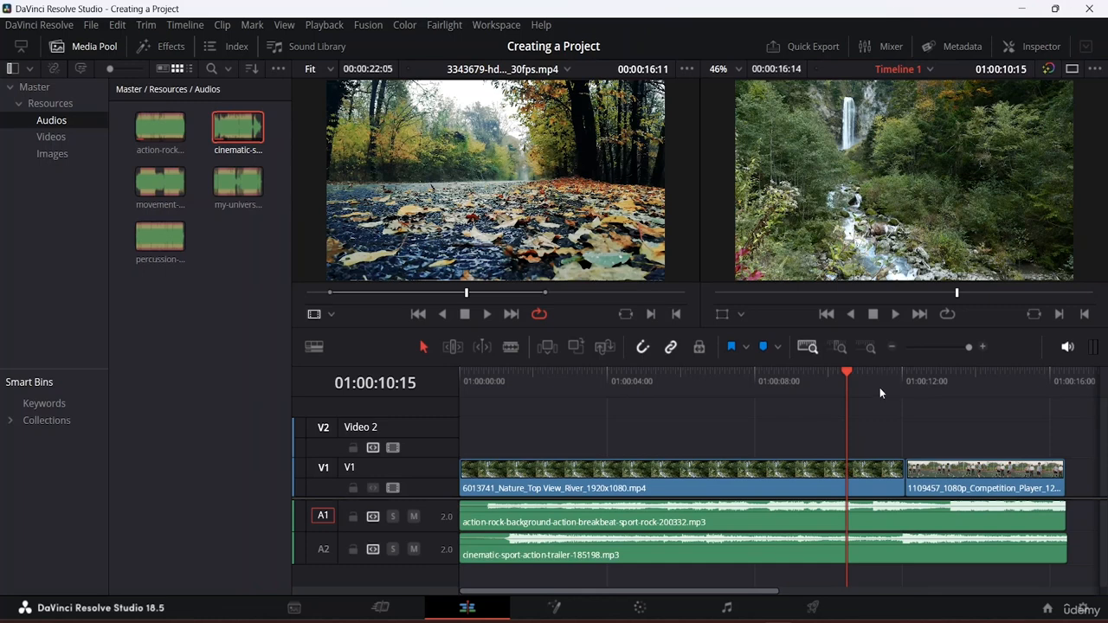
Play both music tracks together, then mute A1 and resume playback to hear only A2
key(space)
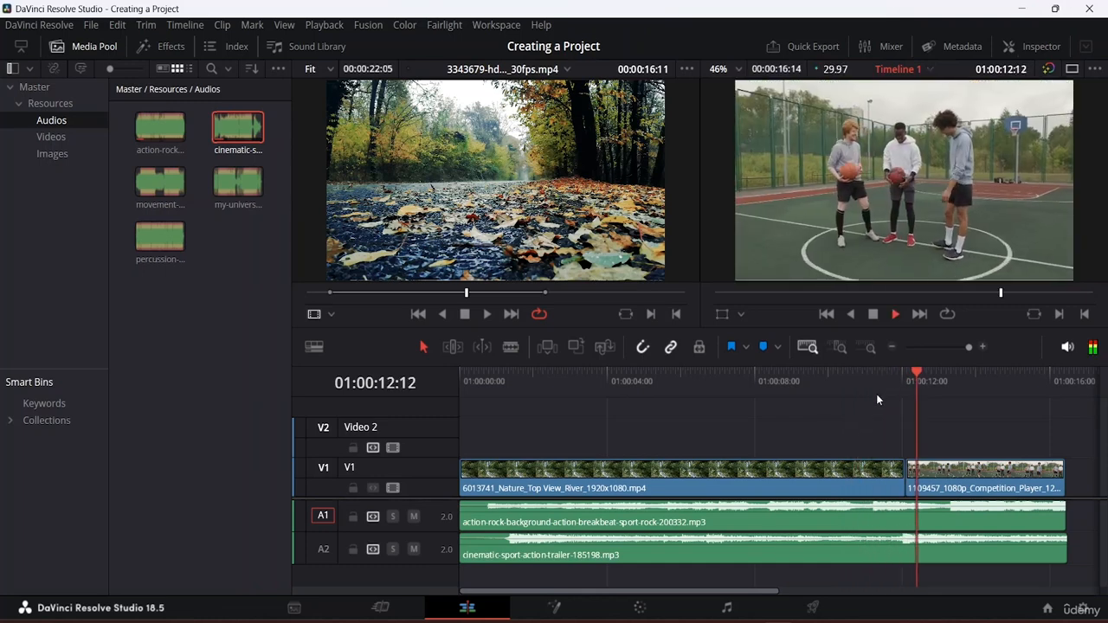
key(space)
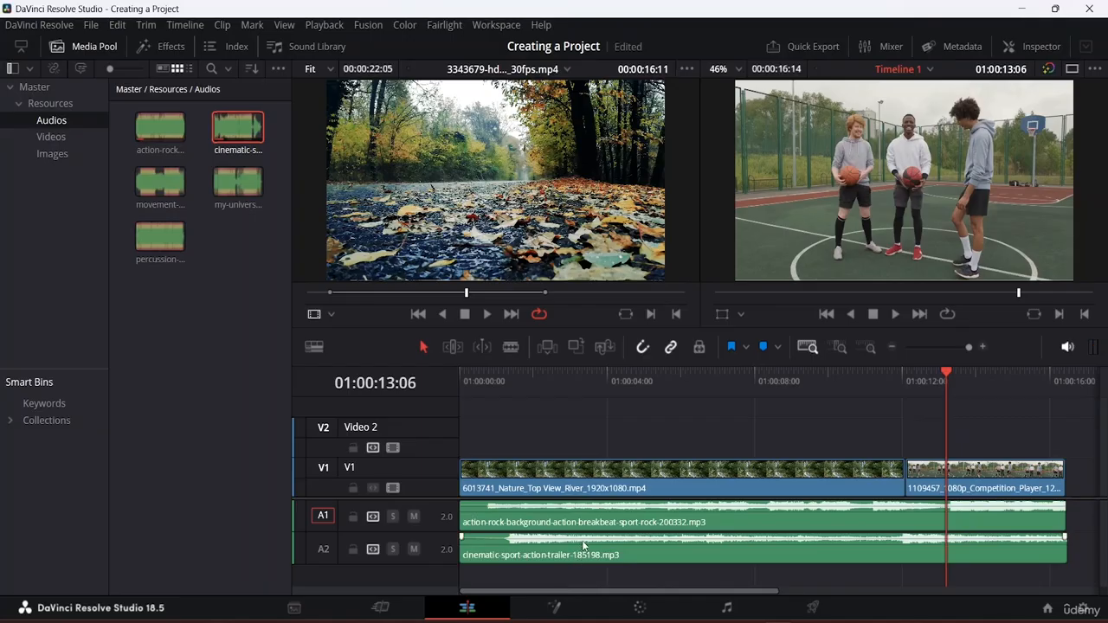
click(413, 517)
key(space)
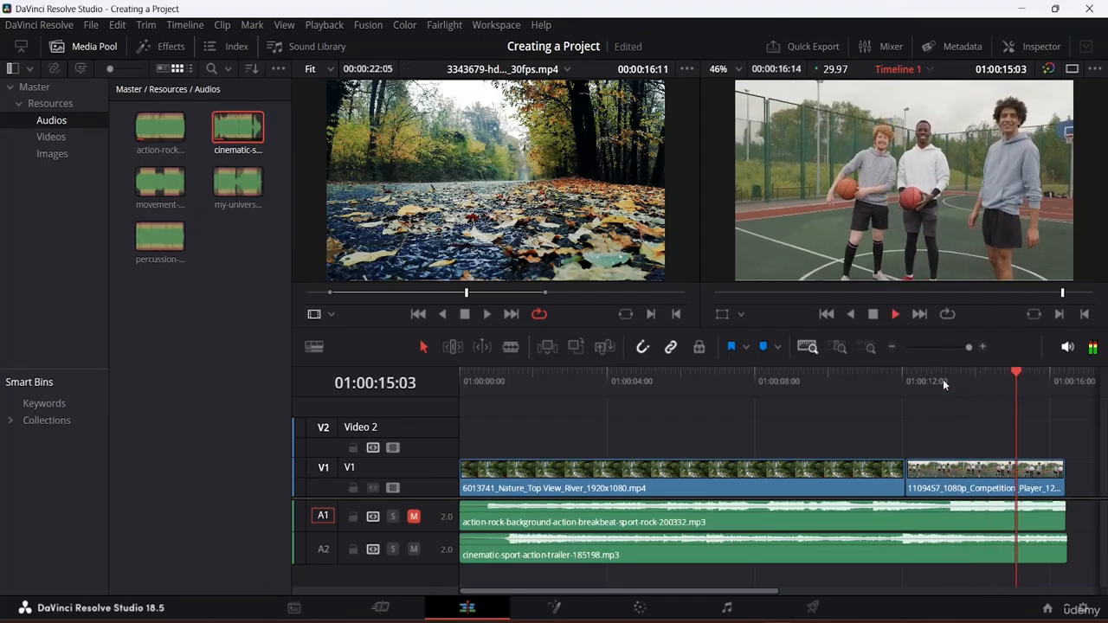
Stop playback and unmute audio track A1
key(space)
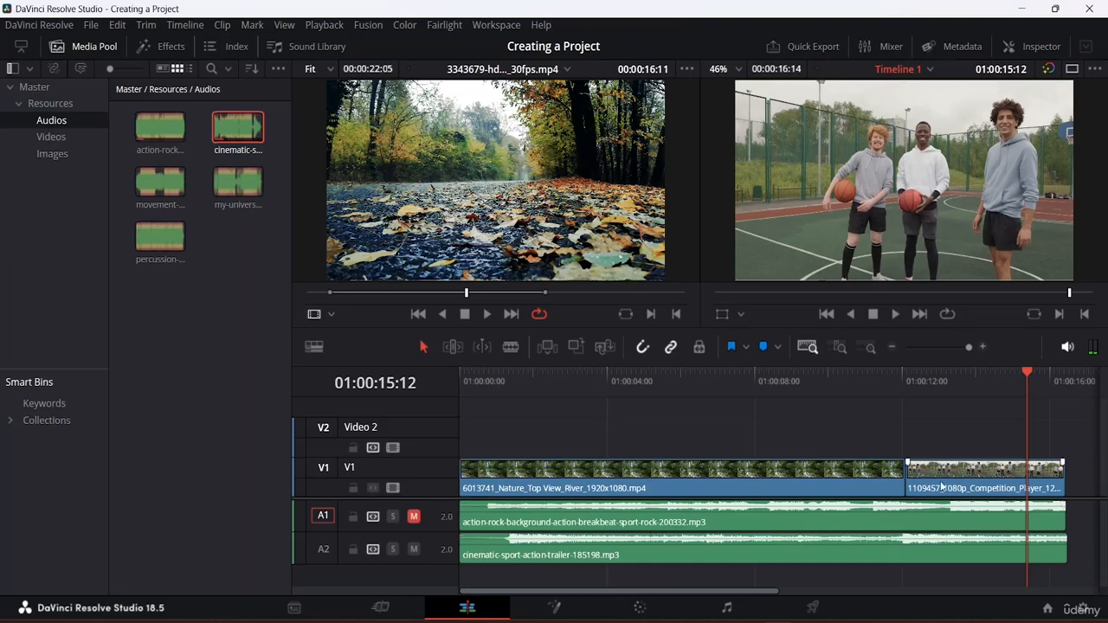
click(414, 517)
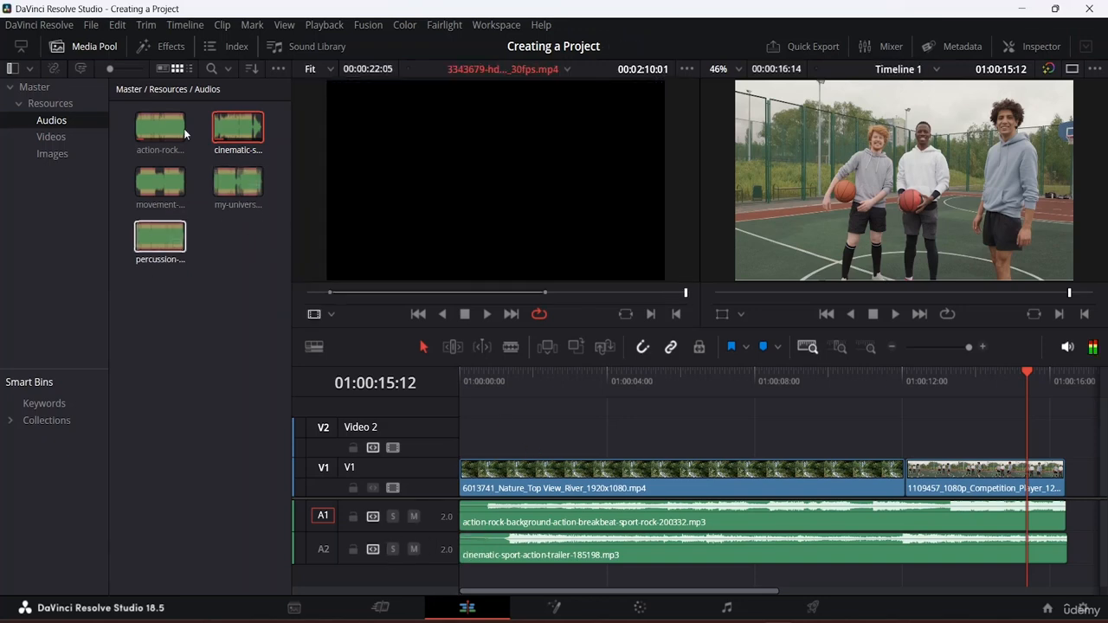
Place the movement-200697 music at the start of a new A3 track, trim its end to the video clips, and enlarge the timeline area
drag(165, 189, 474, 568)
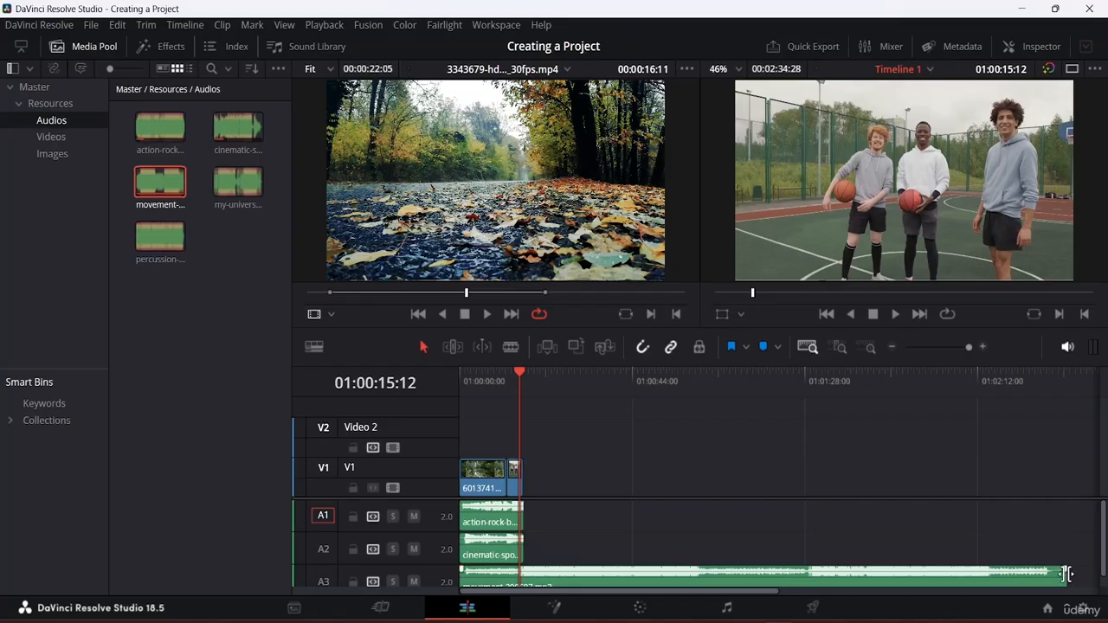
drag(1065, 570, 523, 576)
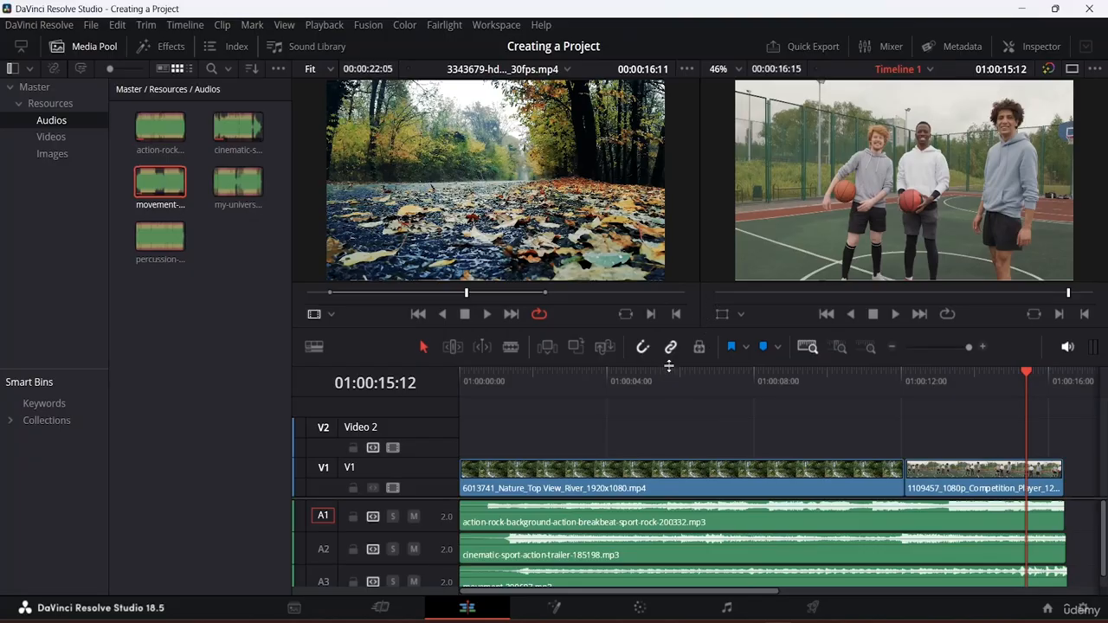
drag(669, 364, 683, 336)
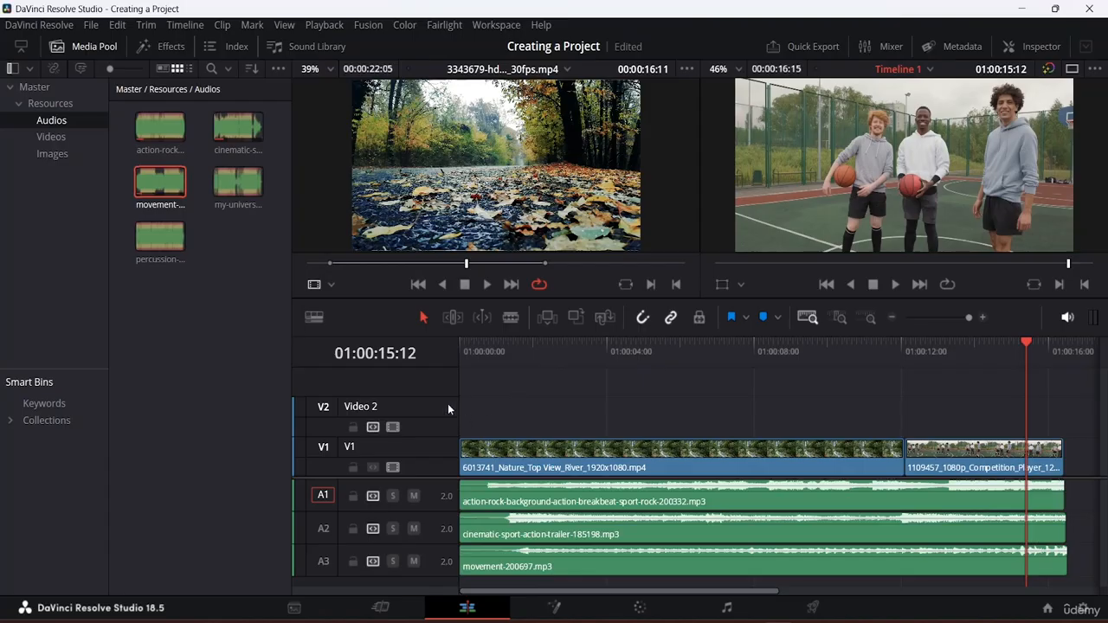
Solo audio track A3 and play the timeline from the start to hear only the movement music, then stop
click(394, 561)
drag(1021, 342, 454, 339)
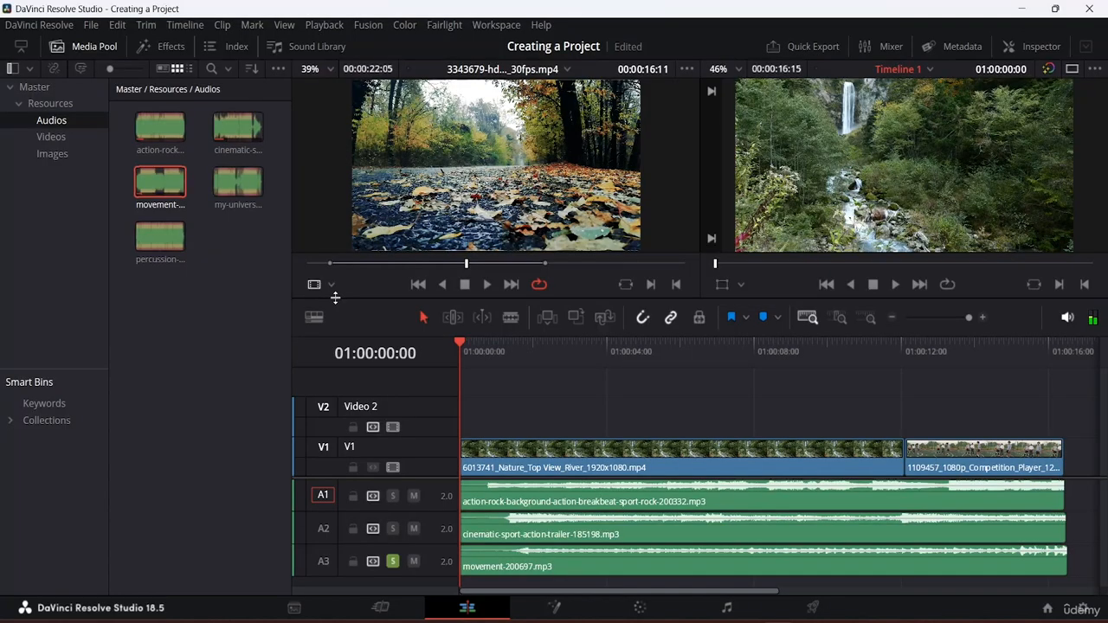
key(space)
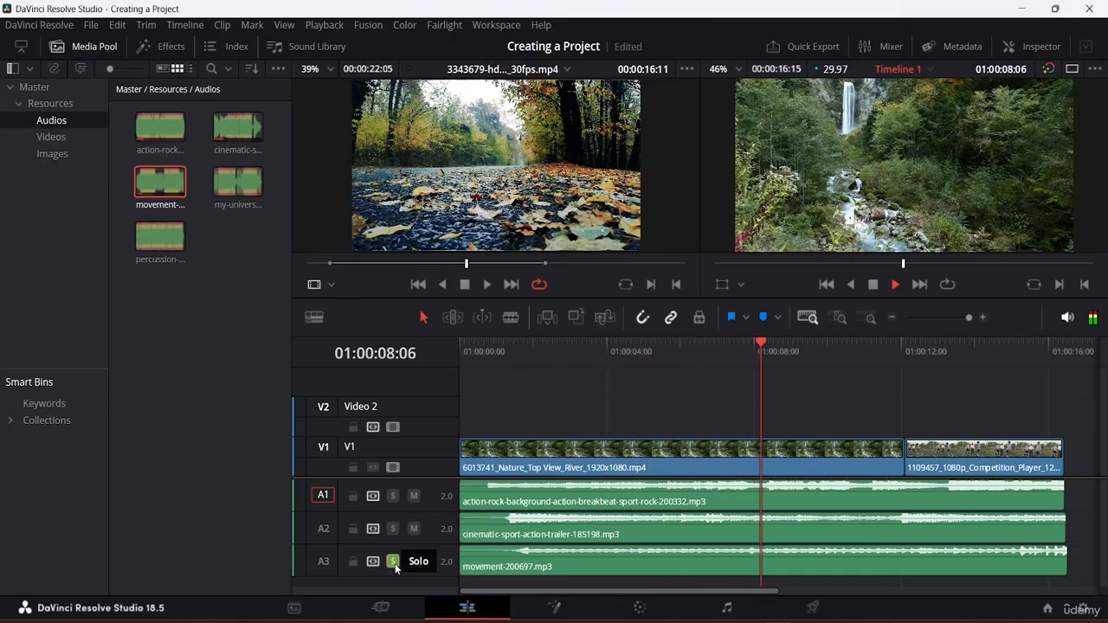
key(space)
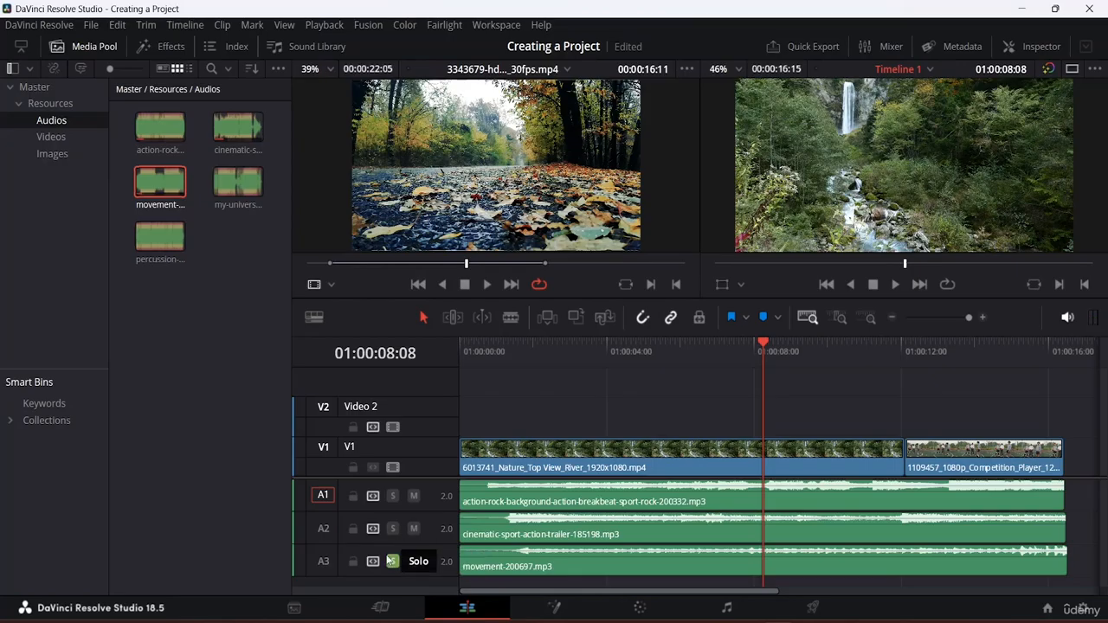
Lock track A3 and select its movement clip, then turn off the track's solo and unlock it
click(354, 562)
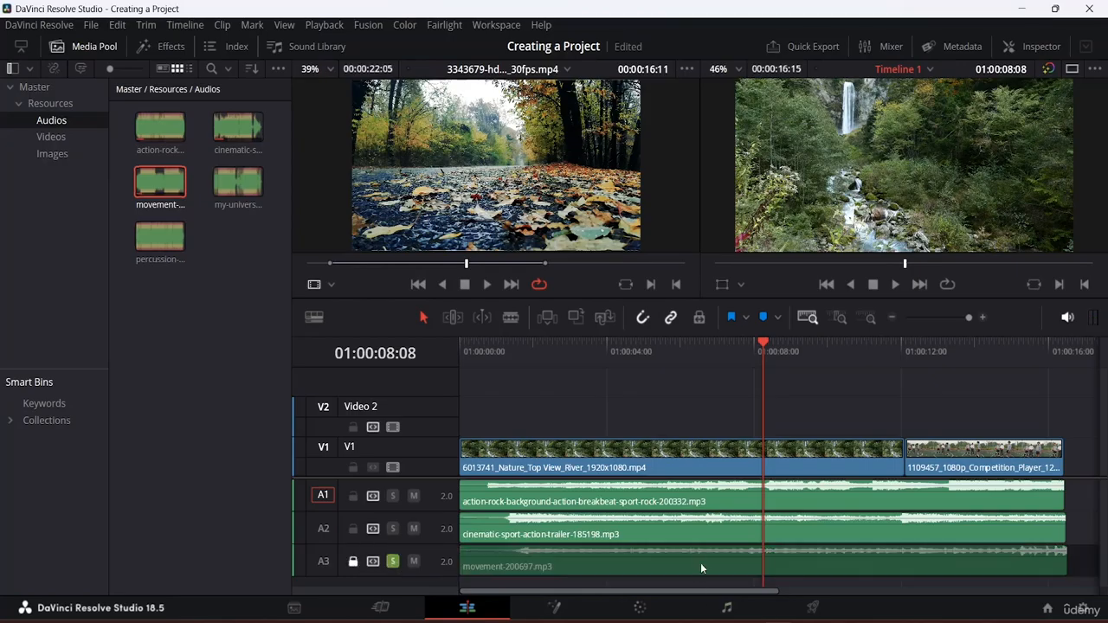
click(788, 545)
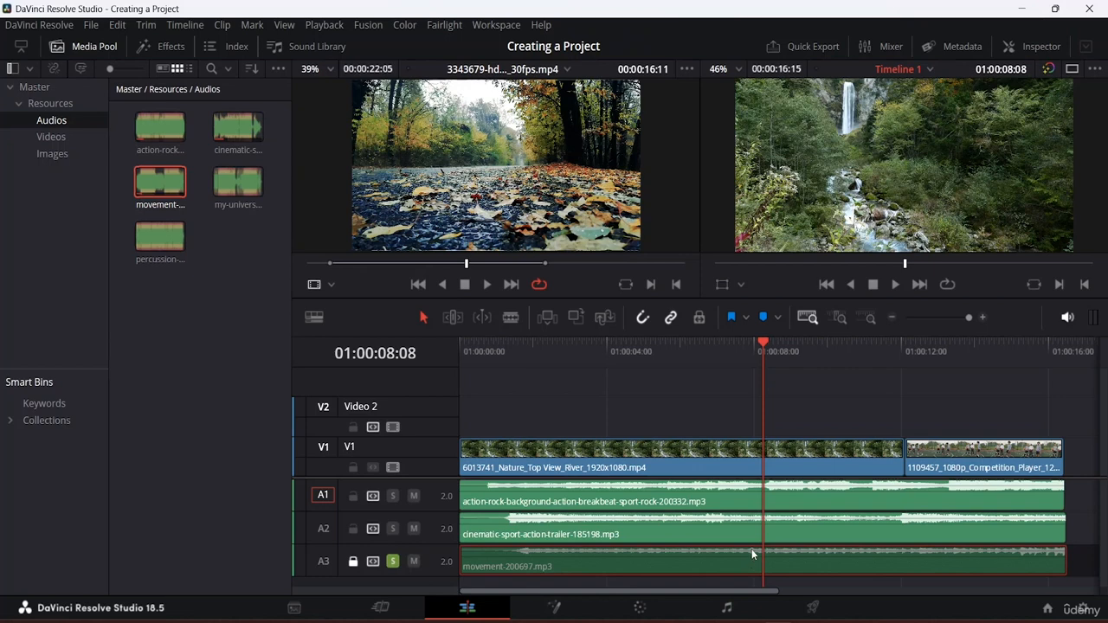
click(392, 562)
click(352, 561)
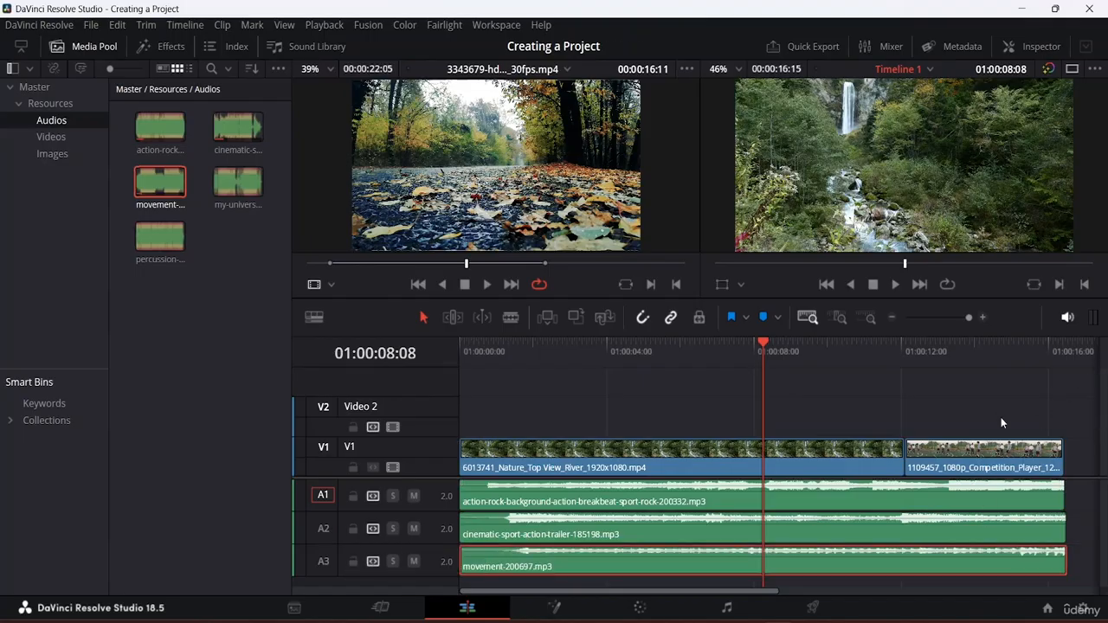
Increase the height of tracks V1 and A1, then reduce V1 slightly
click(558, 451)
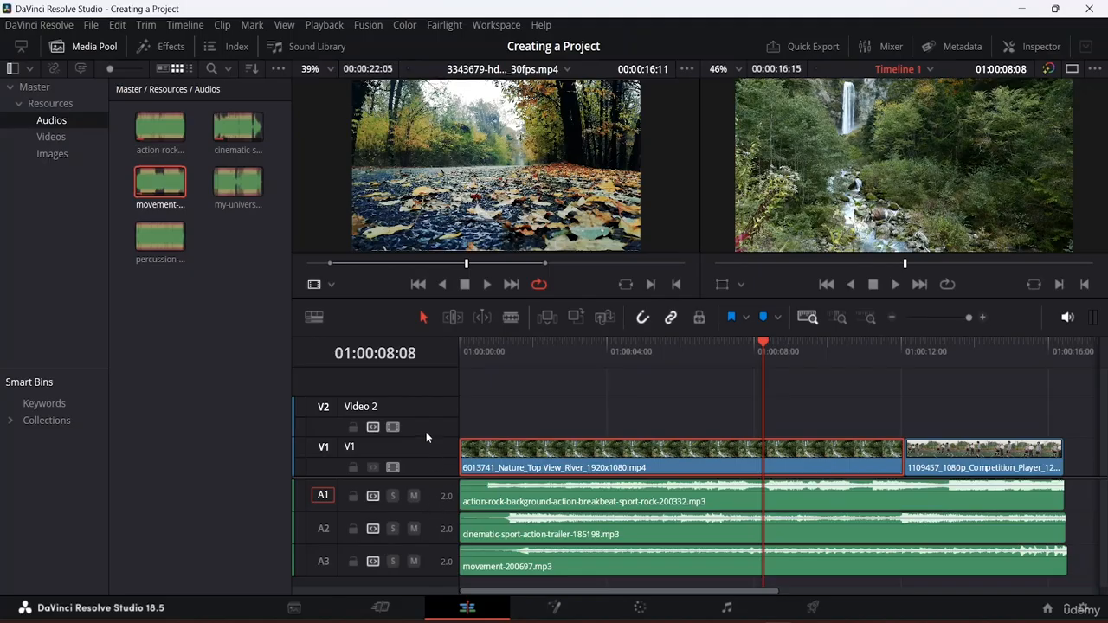
drag(424, 436, 435, 409)
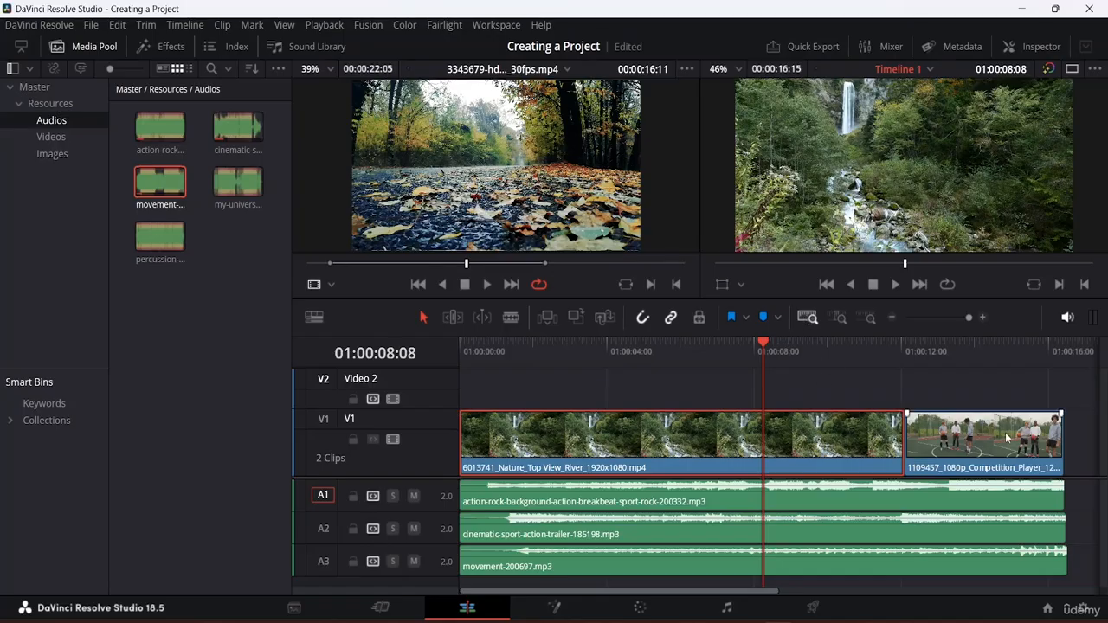
drag(390, 513, 399, 545)
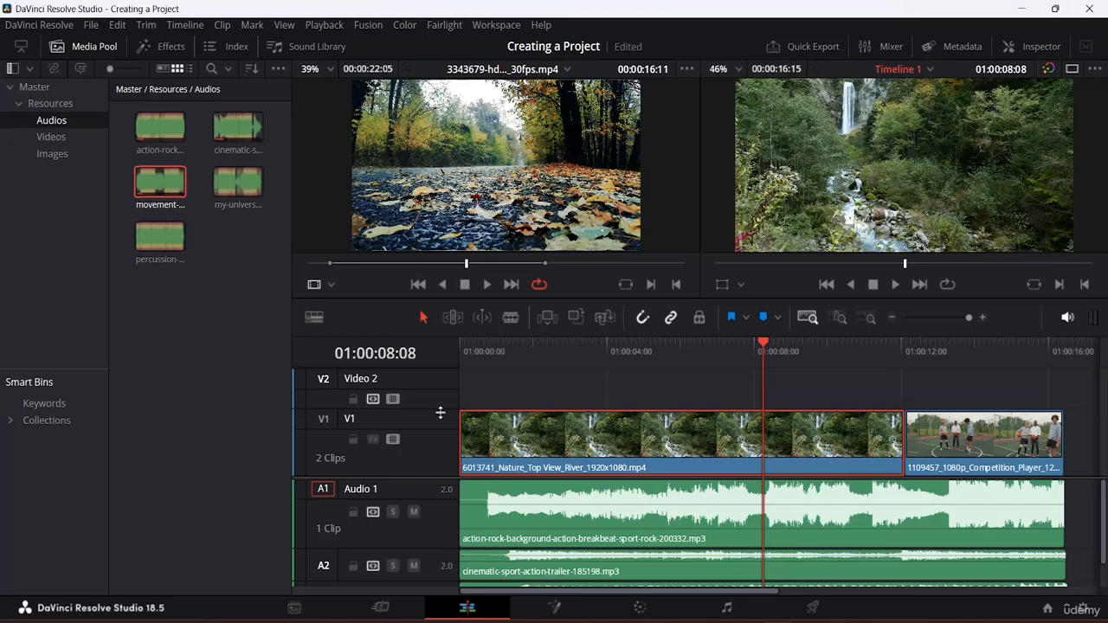
mouse_move(439, 413)
mouse_down()
mouse_move(444, 451)
mouse_move(445, 428)
mouse_up()
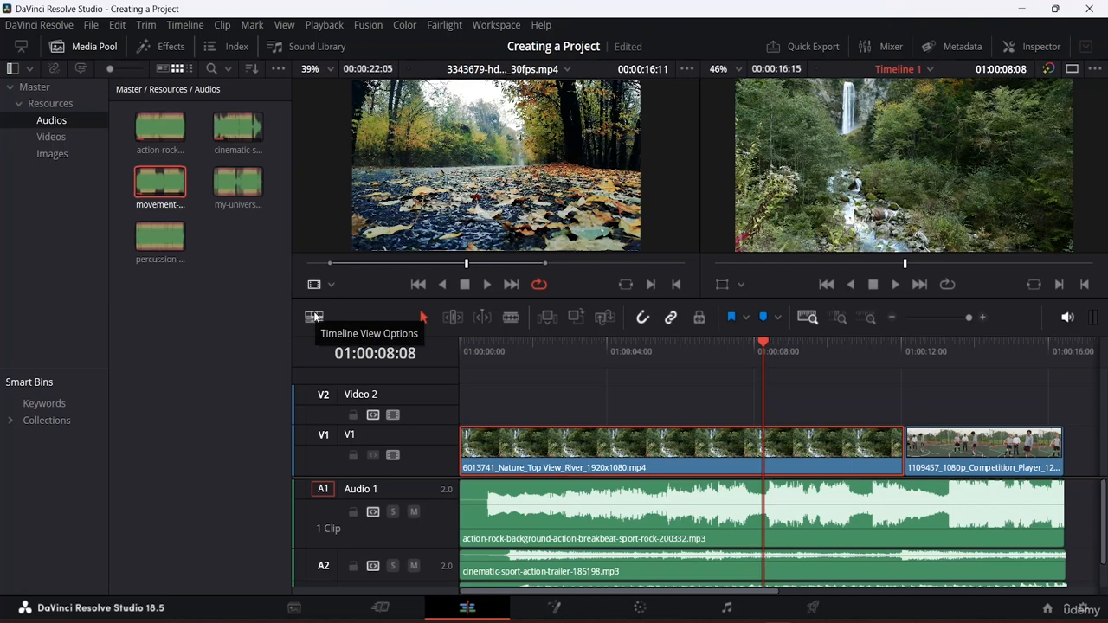
Open the timeline view options and toggle stacked timelines on and off, leaving them enabled
click(314, 317)
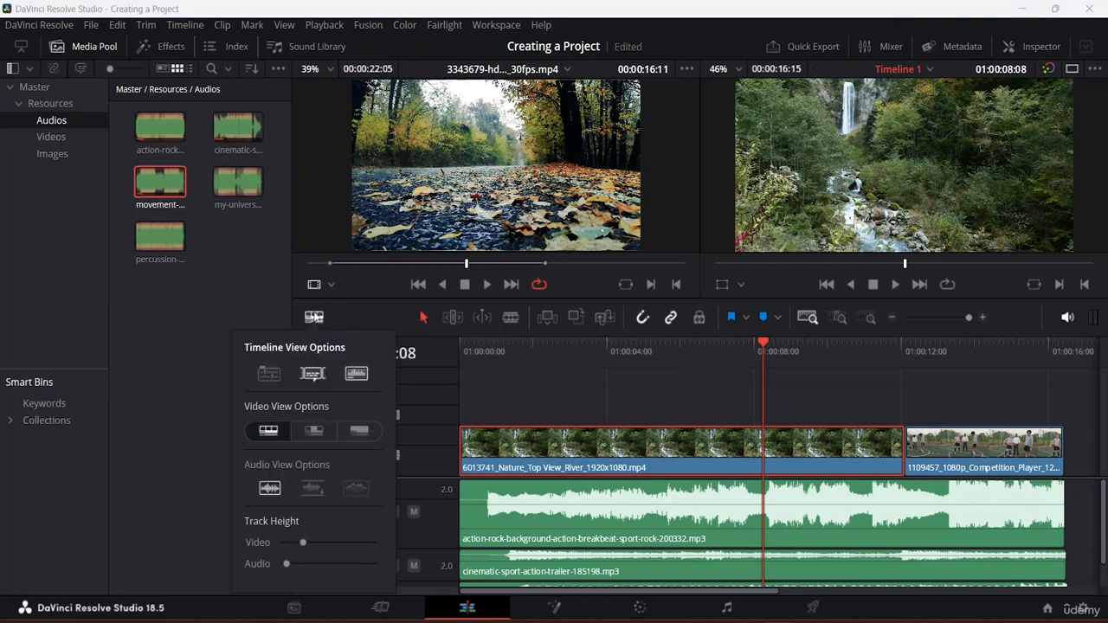
click(269, 374)
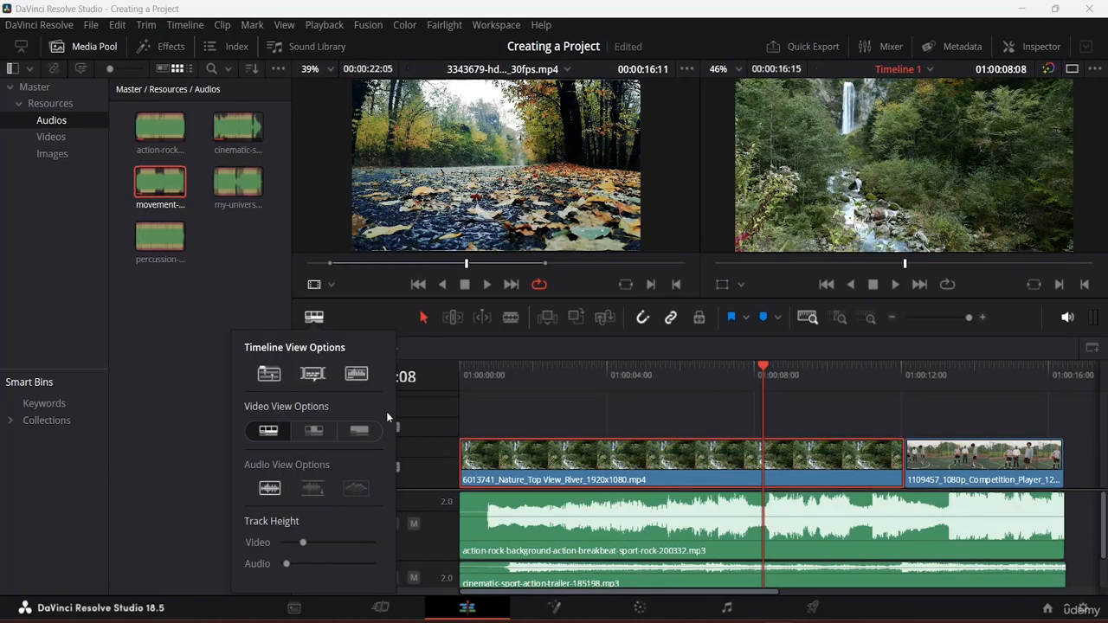
click(270, 374)
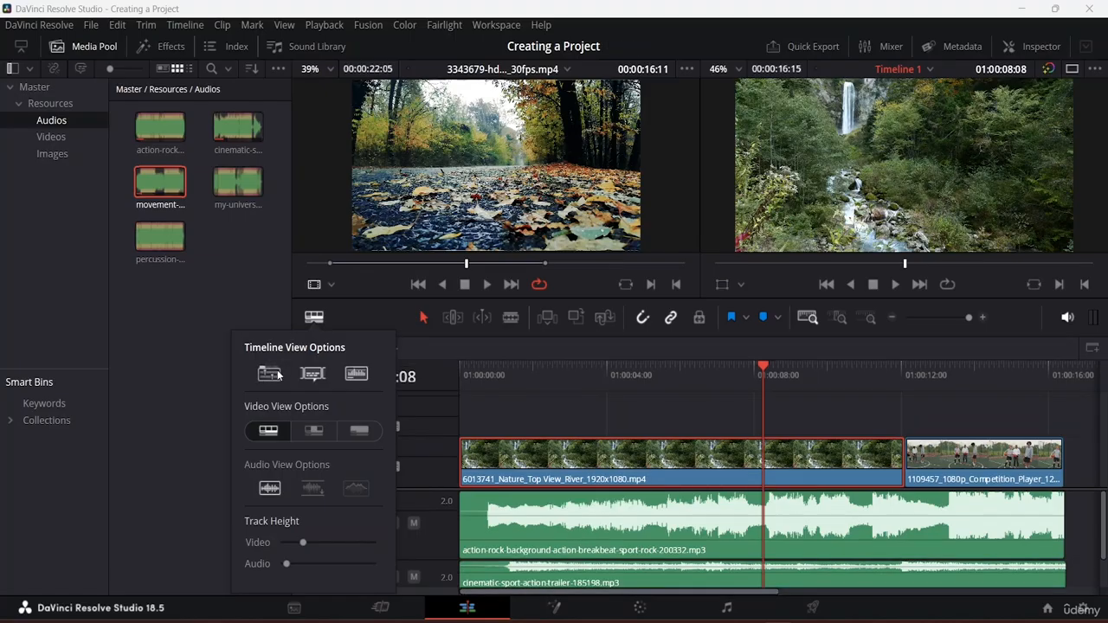
click(278, 375)
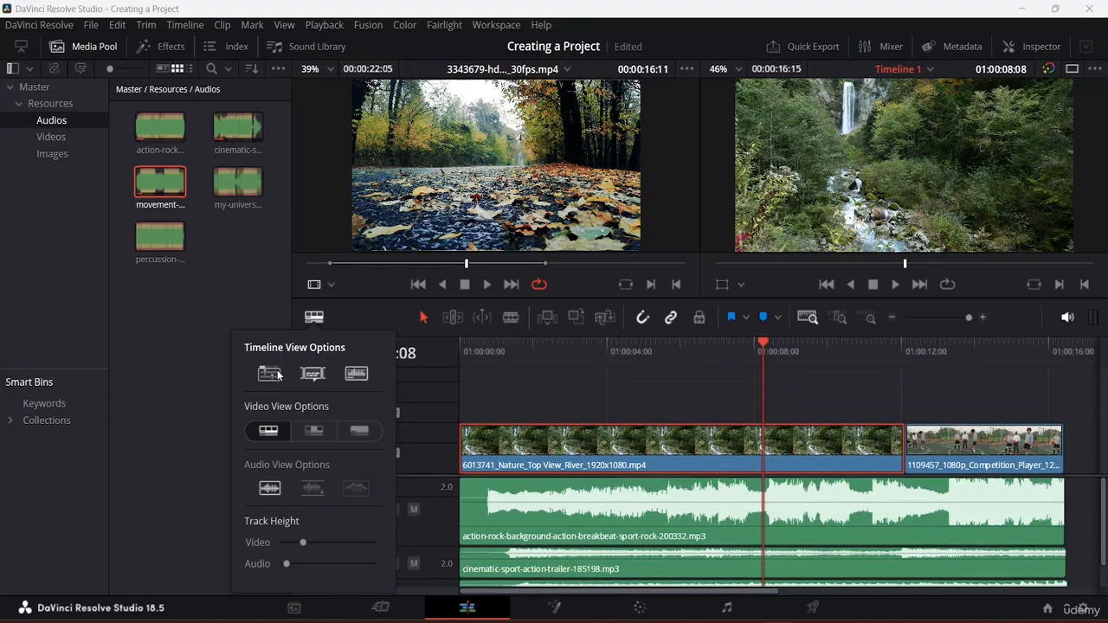
click(278, 374)
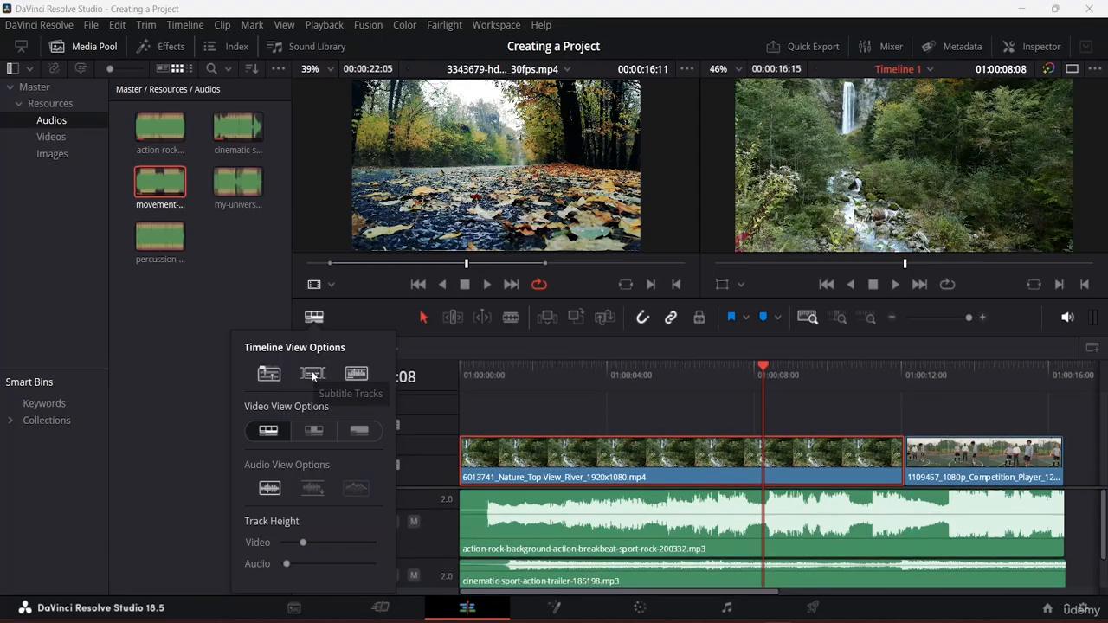
Turn off subtitle tracks, then hide and restore the audio waveforms and the stacked timelines in the view options
click(313, 374)
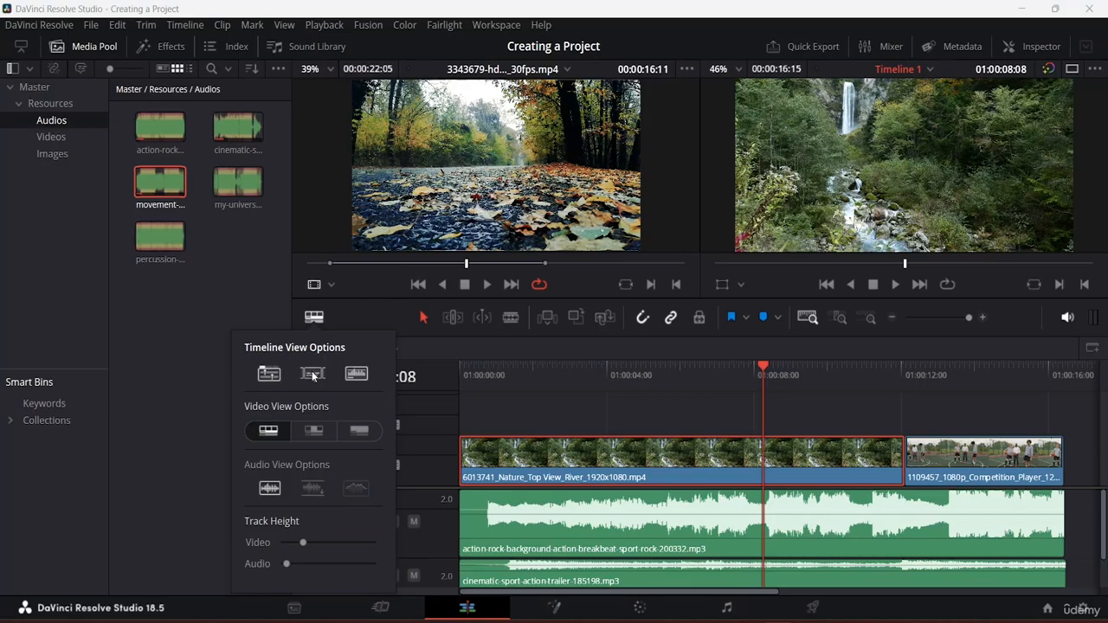
click(359, 374)
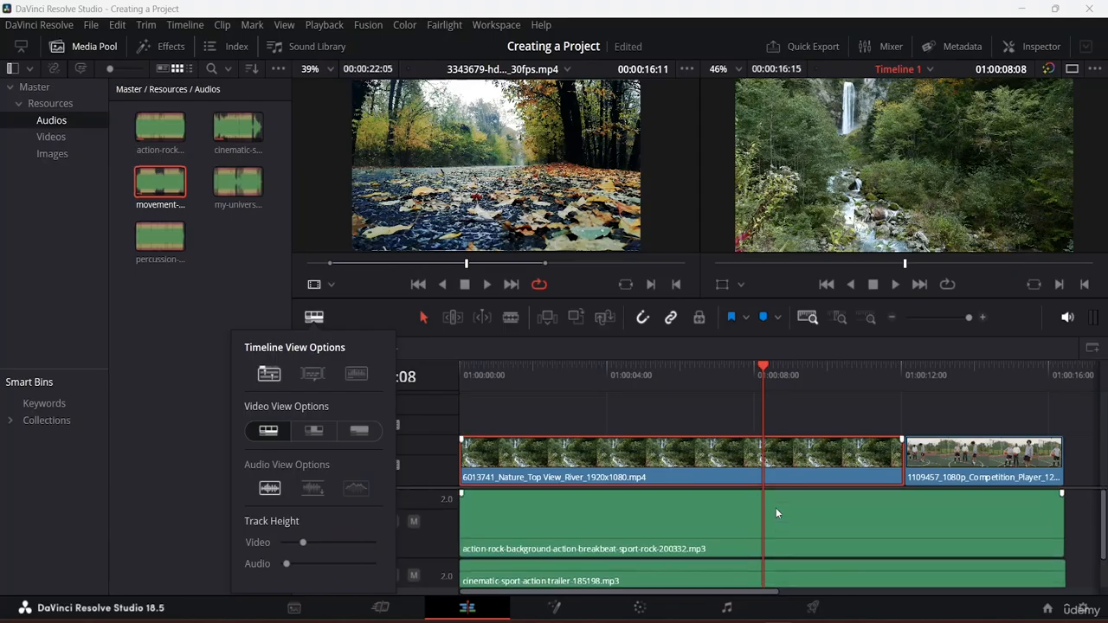
click(355, 375)
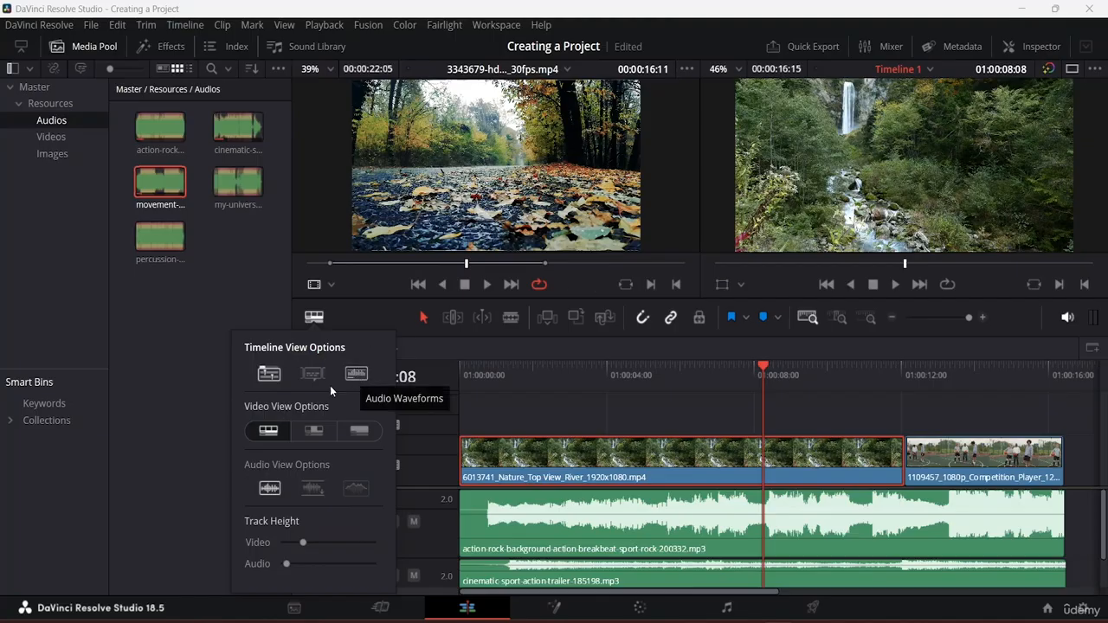
click(270, 373)
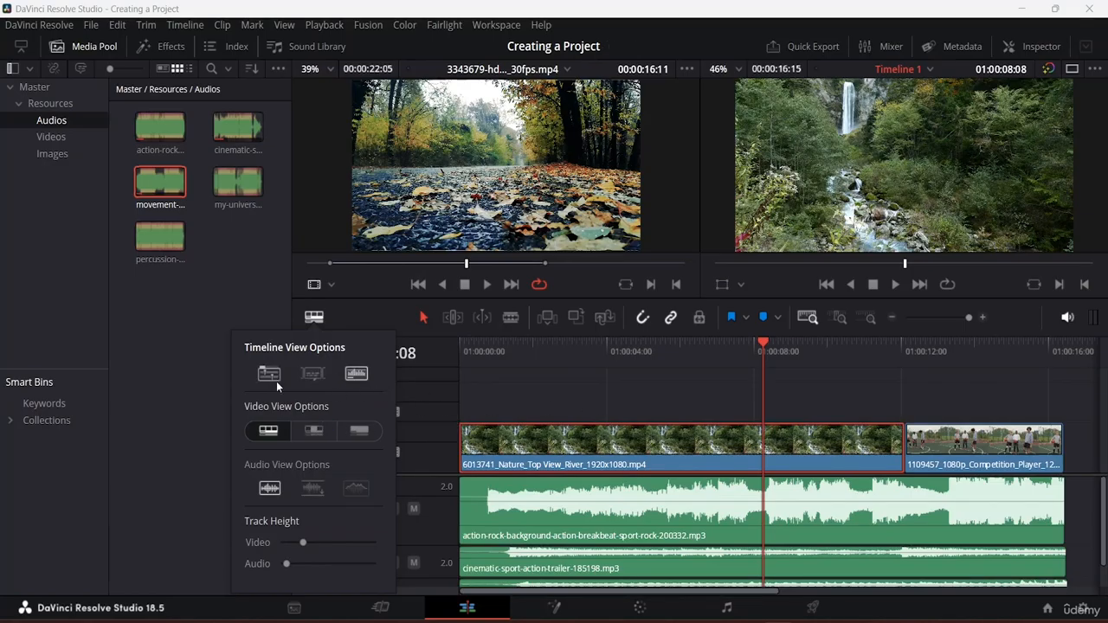
click(267, 375)
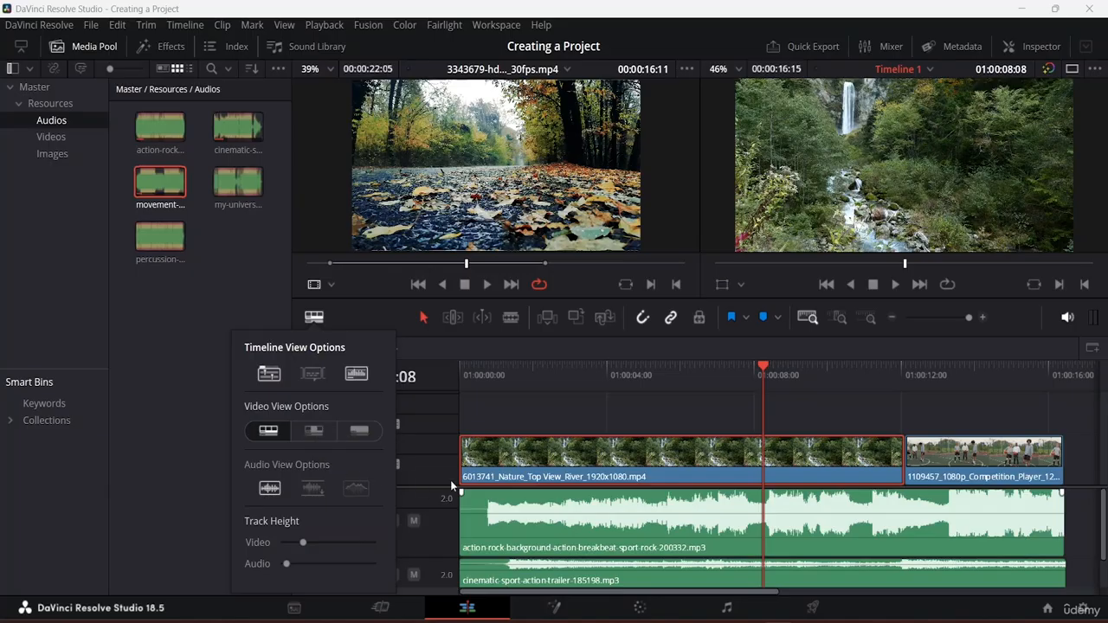
Compare the thumbnail and simple video views on the V1 clips, then return to Film Strip View
click(314, 431)
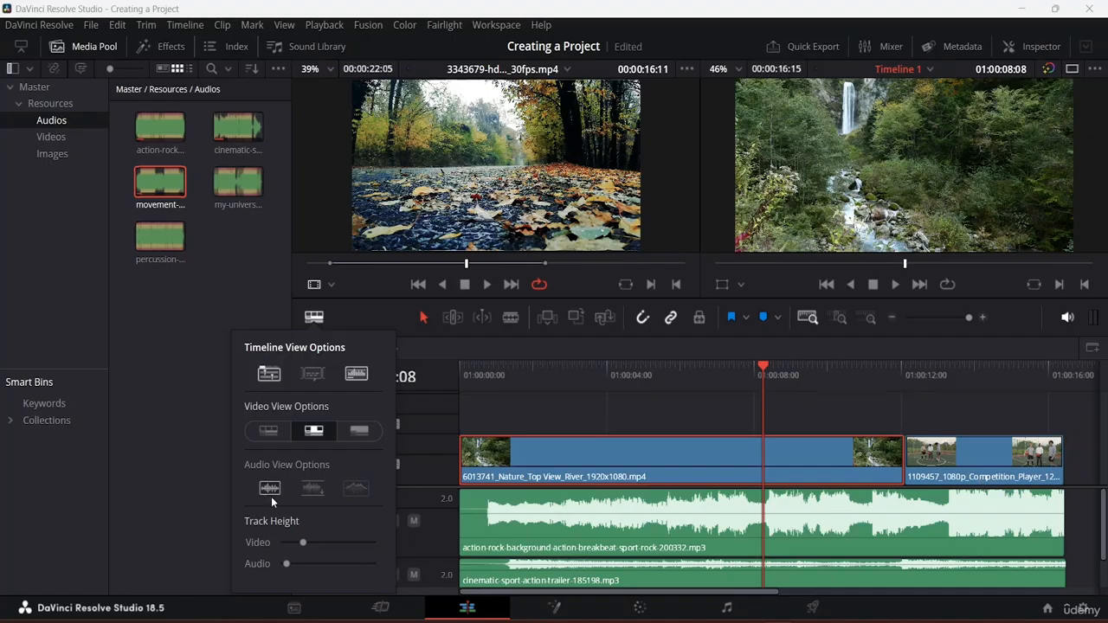
click(366, 435)
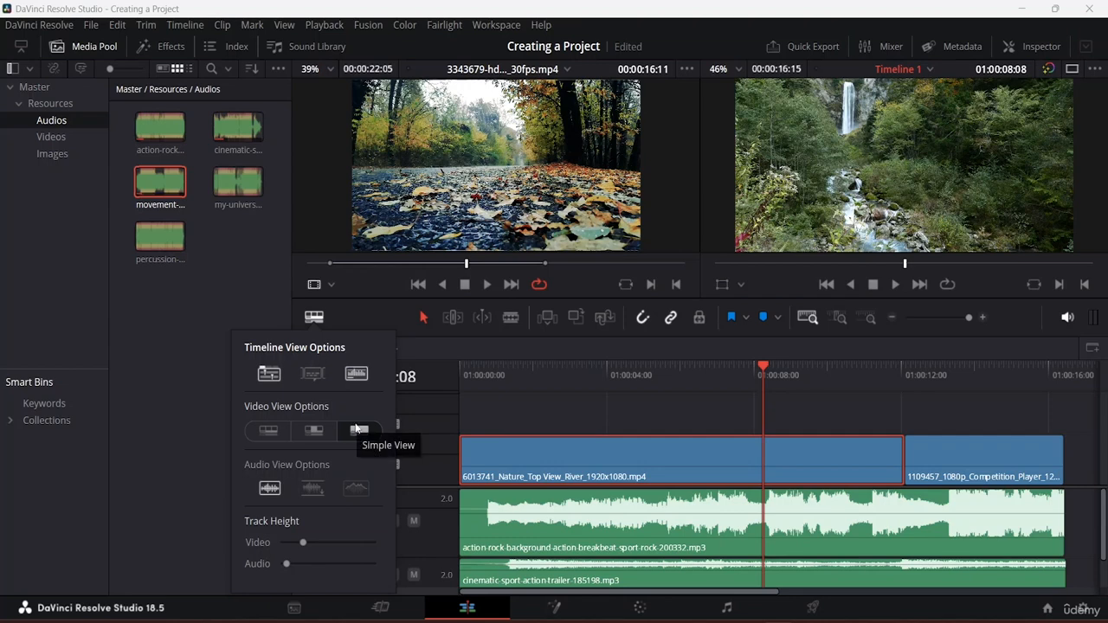
click(356, 429)
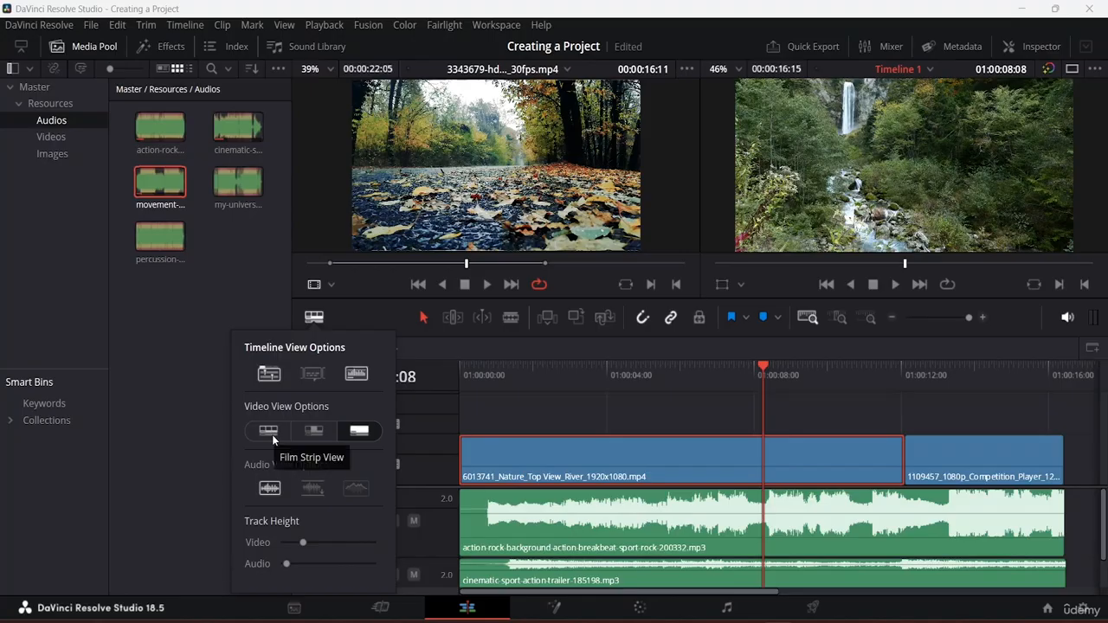
click(272, 435)
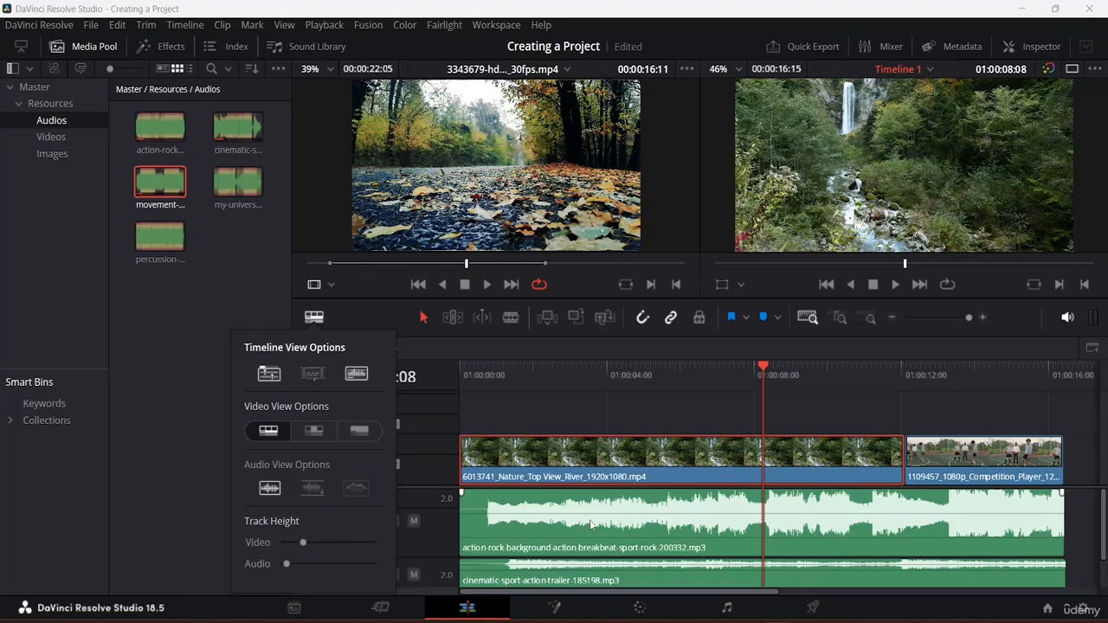
Try the full waveform display for the audio clips and switch it off again, keeping the non-rectified waveform
scroll(598, 520, down, 2)
scroll(610, 530, up, 2)
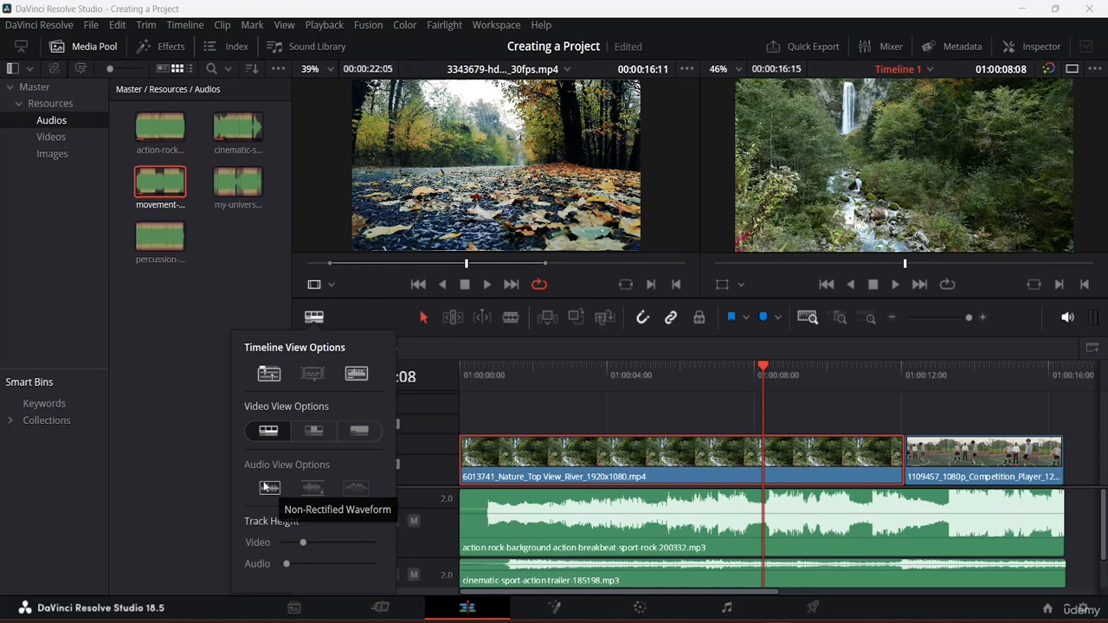
click(313, 489)
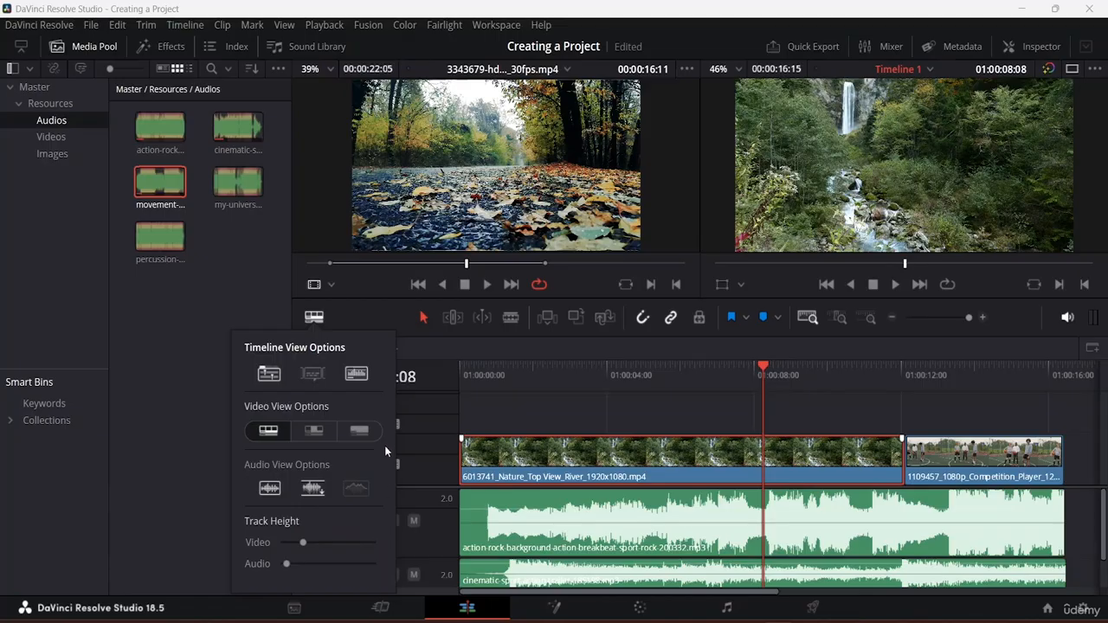
click(316, 491)
click(316, 492)
click(315, 491)
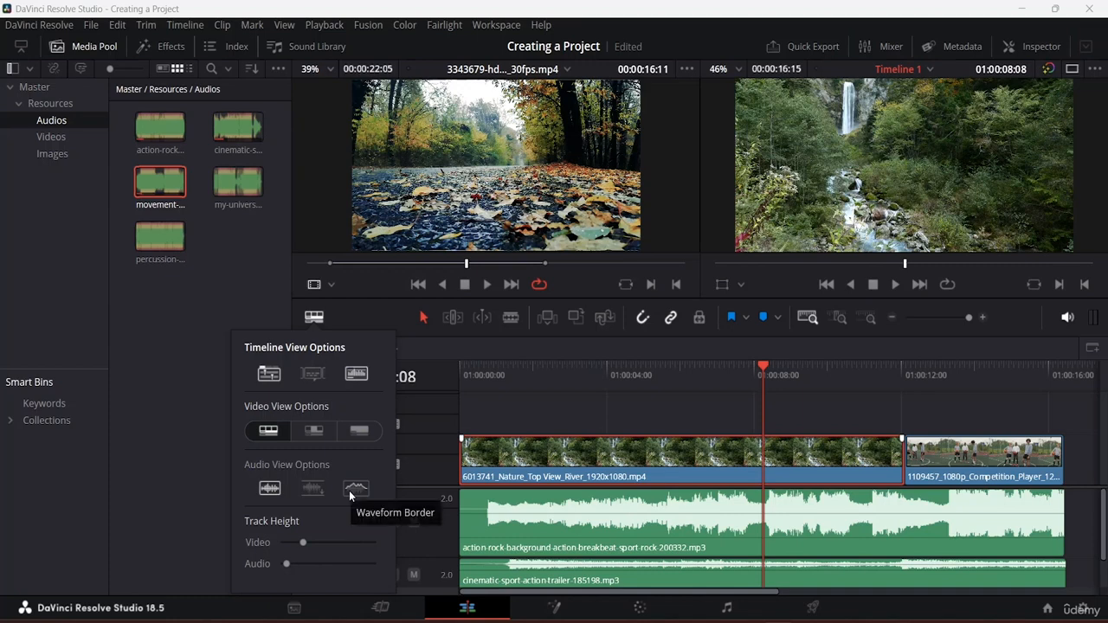
Turn off the non-rectified waveform, enable Waveform Border in the timeline view options, and check the waveforms across the audio tracks
click(350, 490)
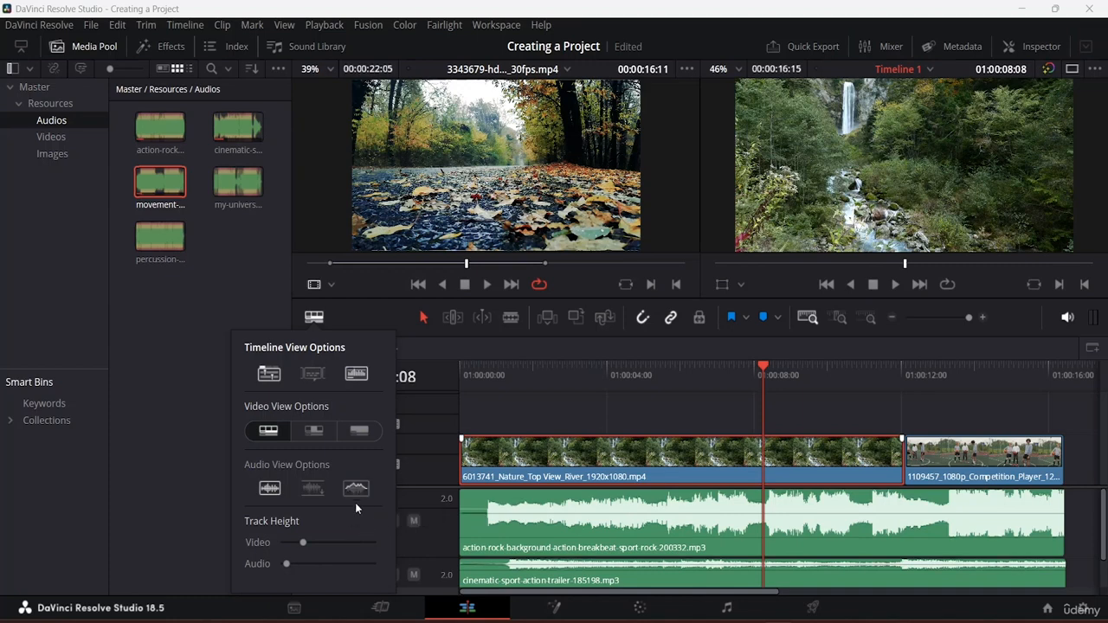
click(556, 509)
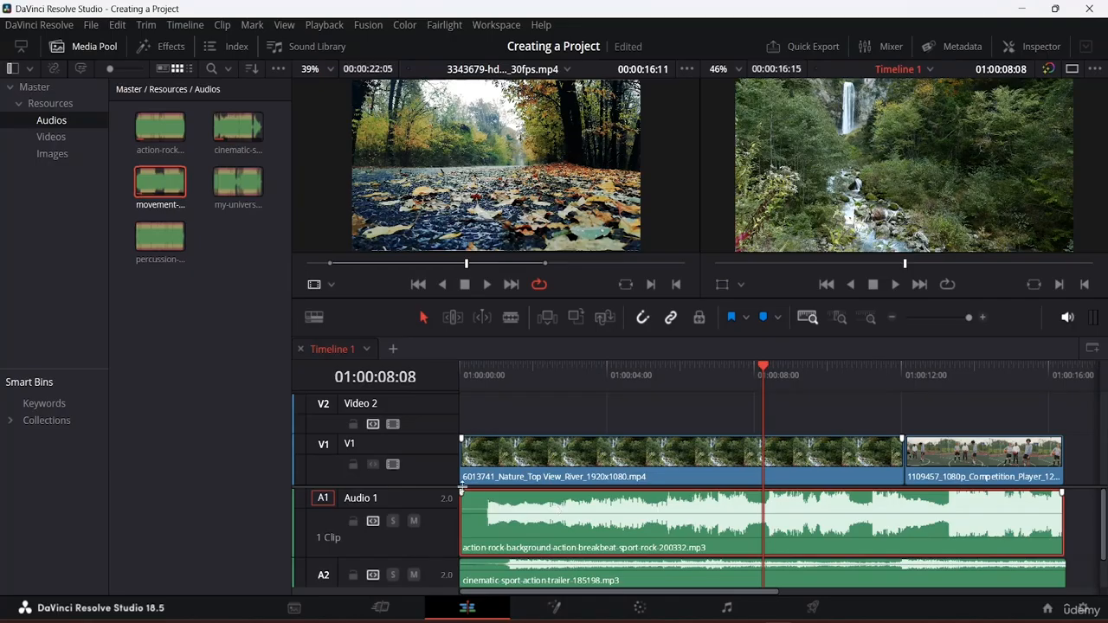
click(315, 318)
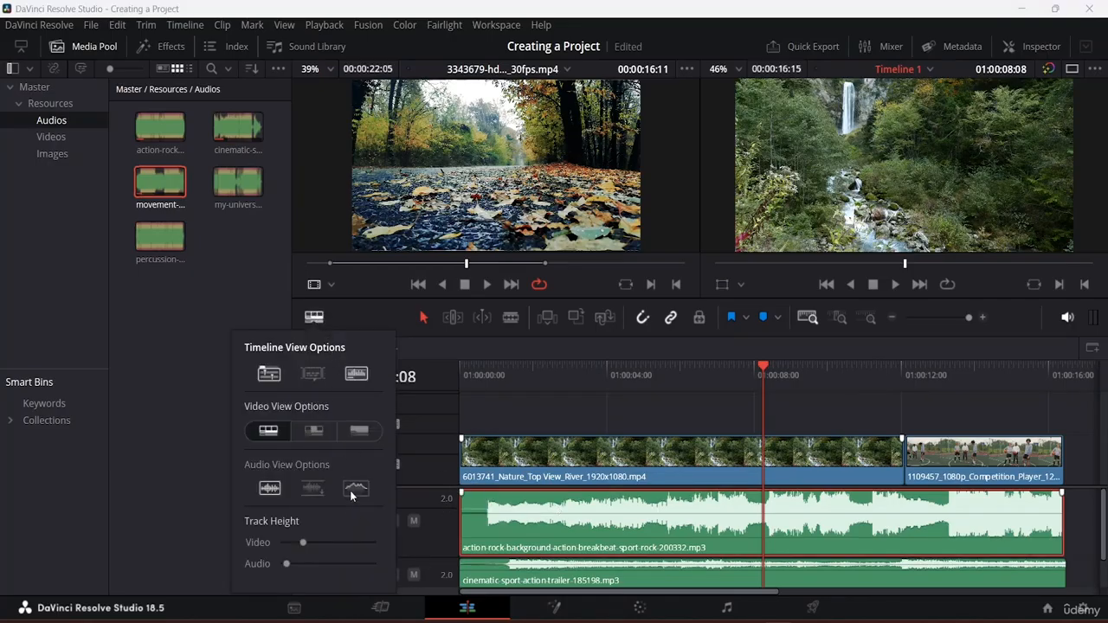
click(278, 490)
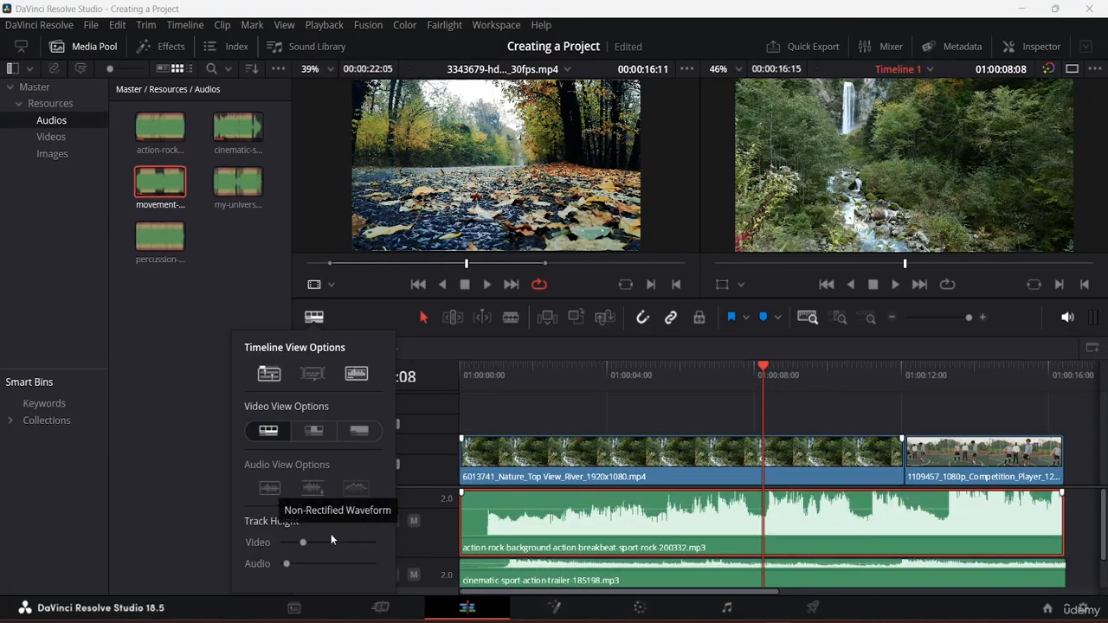
click(364, 497)
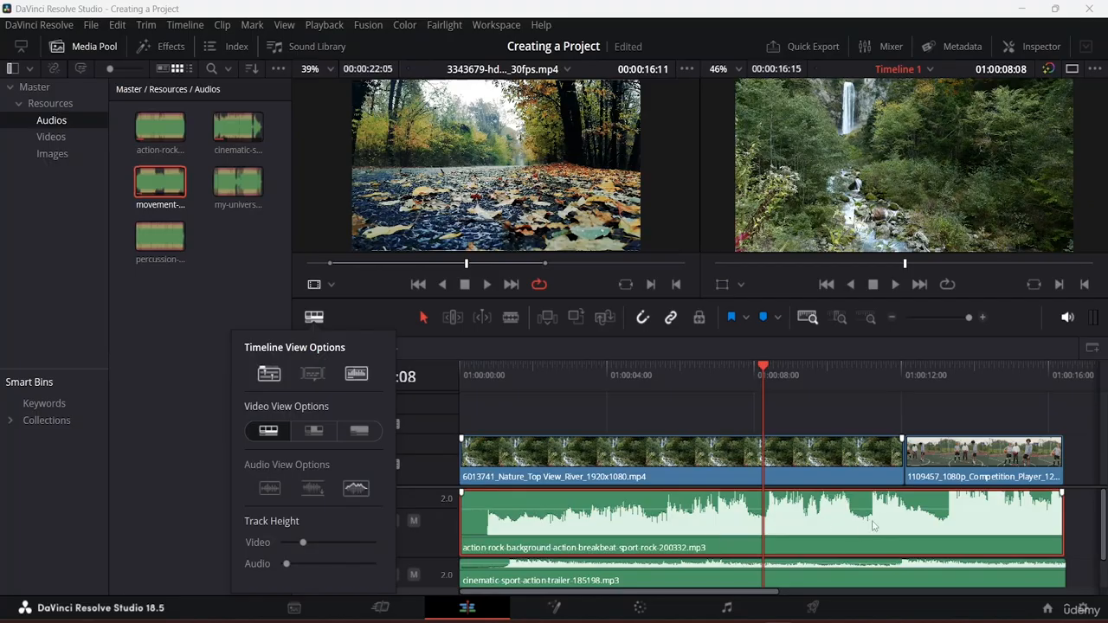
scroll(844, 517, down, 1)
scroll(844, 517, up, 1)
scroll(638, 505, down, 1)
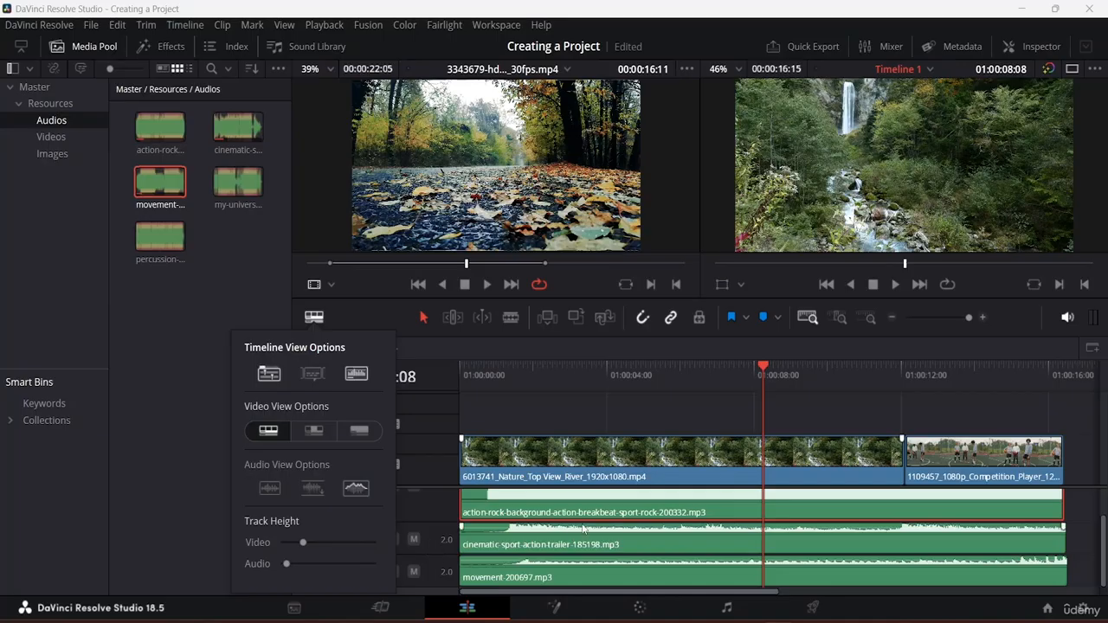
scroll(598, 504, up, 2)
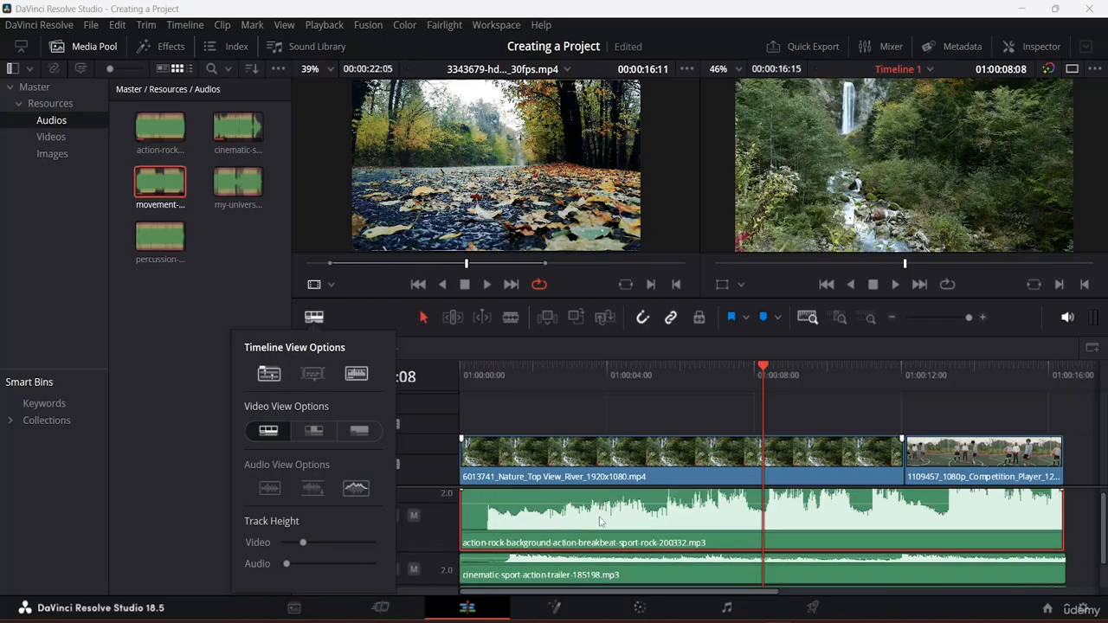
scroll(600, 520, down, 2)
click(565, 555)
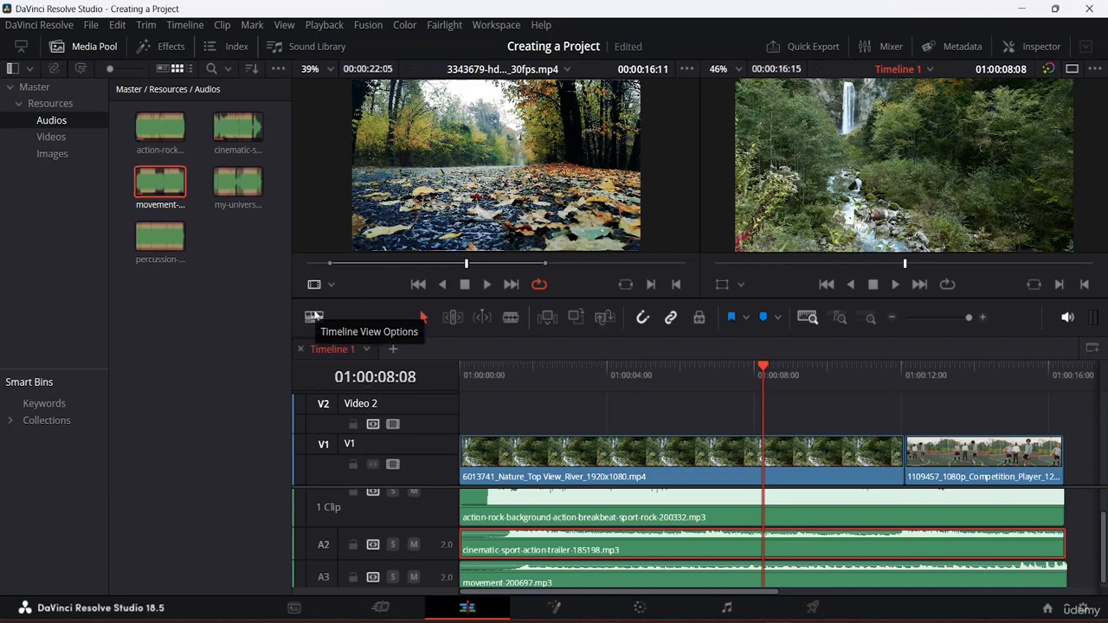
Increase the audio track height to about the middle of its range and check the enlarged audio waveforms
click(315, 317)
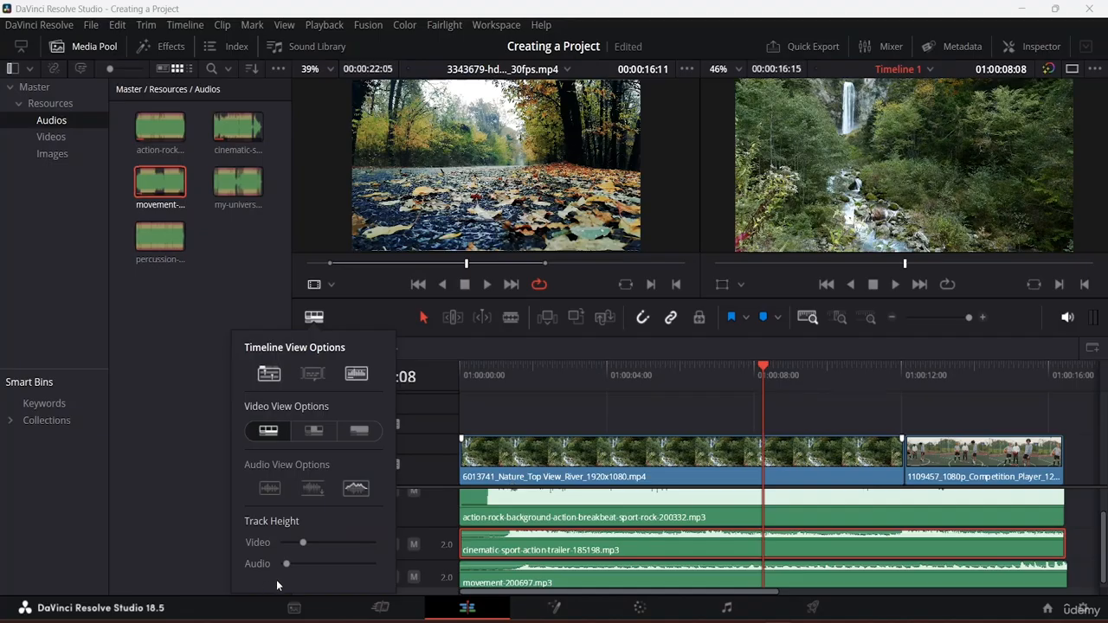
drag(287, 565, 329, 565)
scroll(809, 519, down, 3)
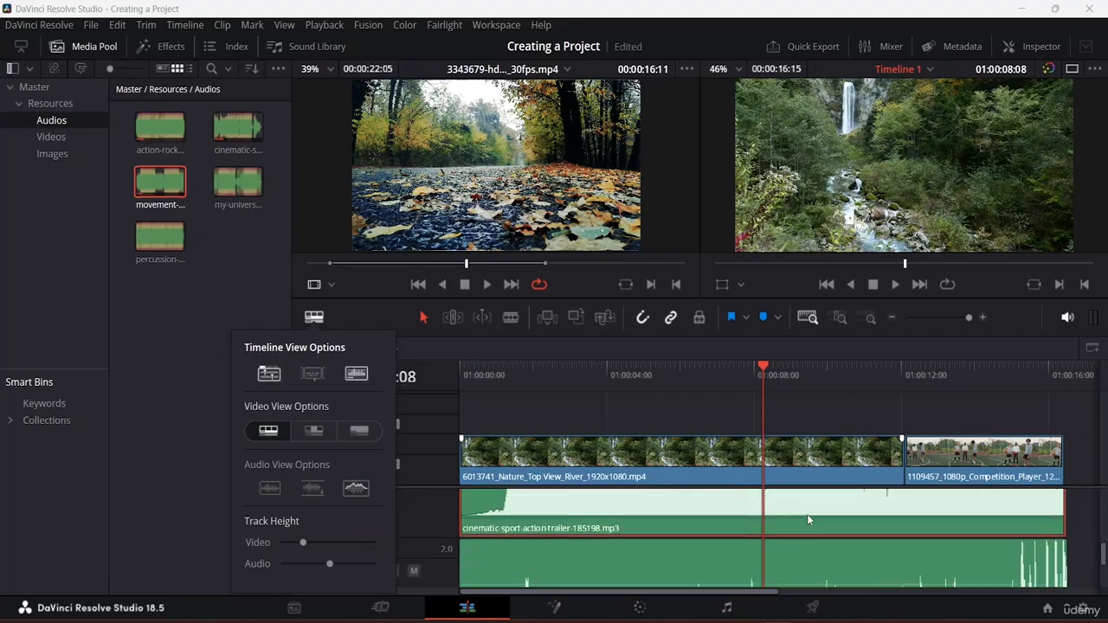
scroll(810, 520, down, 4)
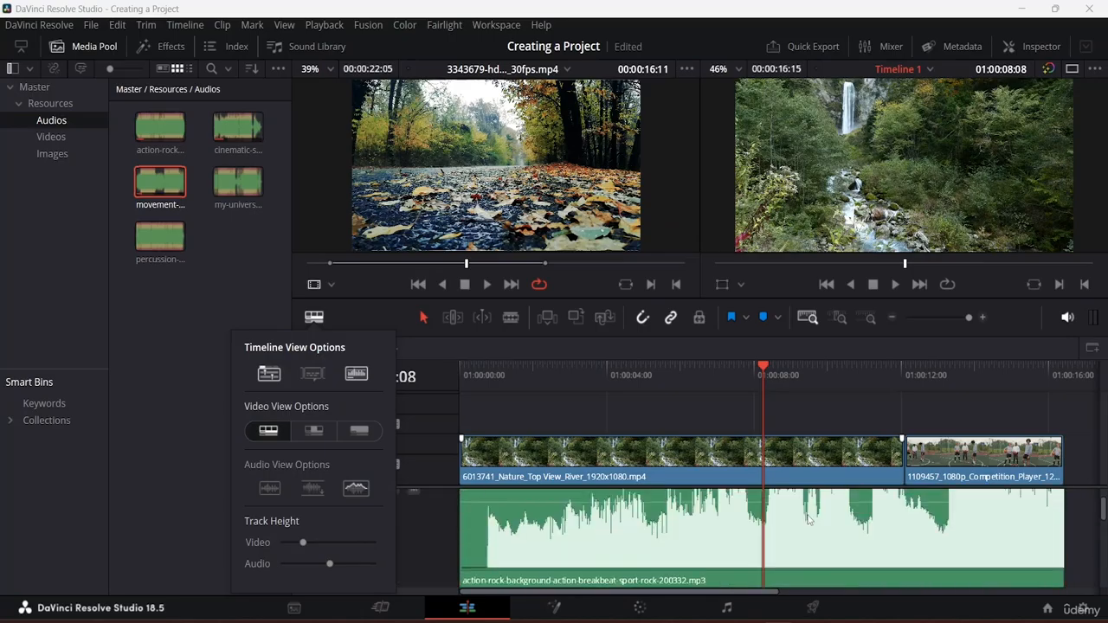
scroll(807, 517, down, 5)
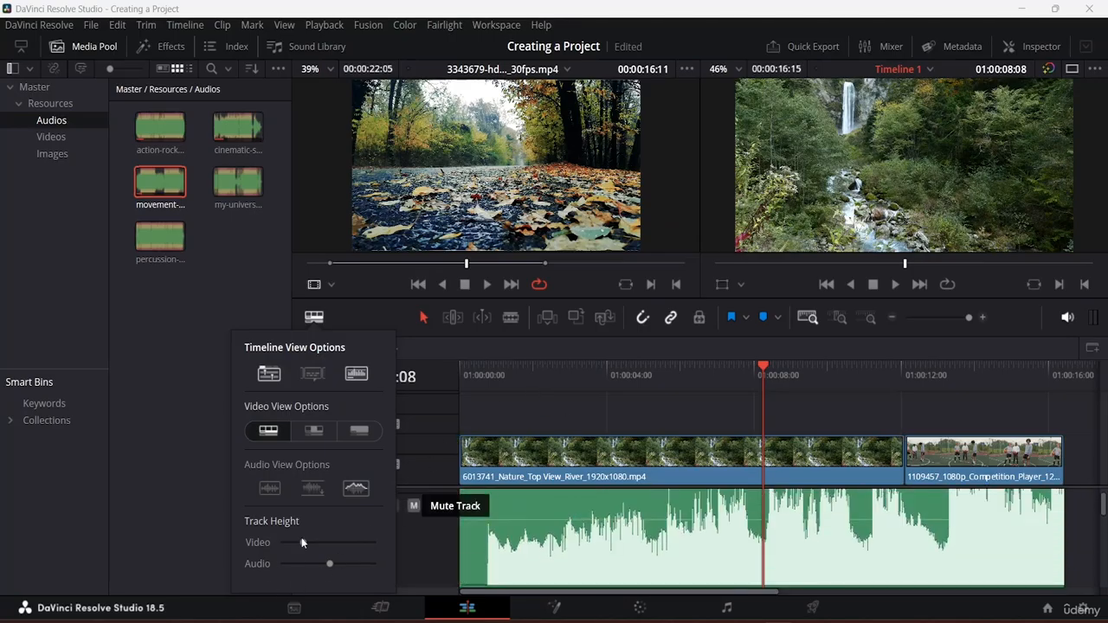
click(508, 477)
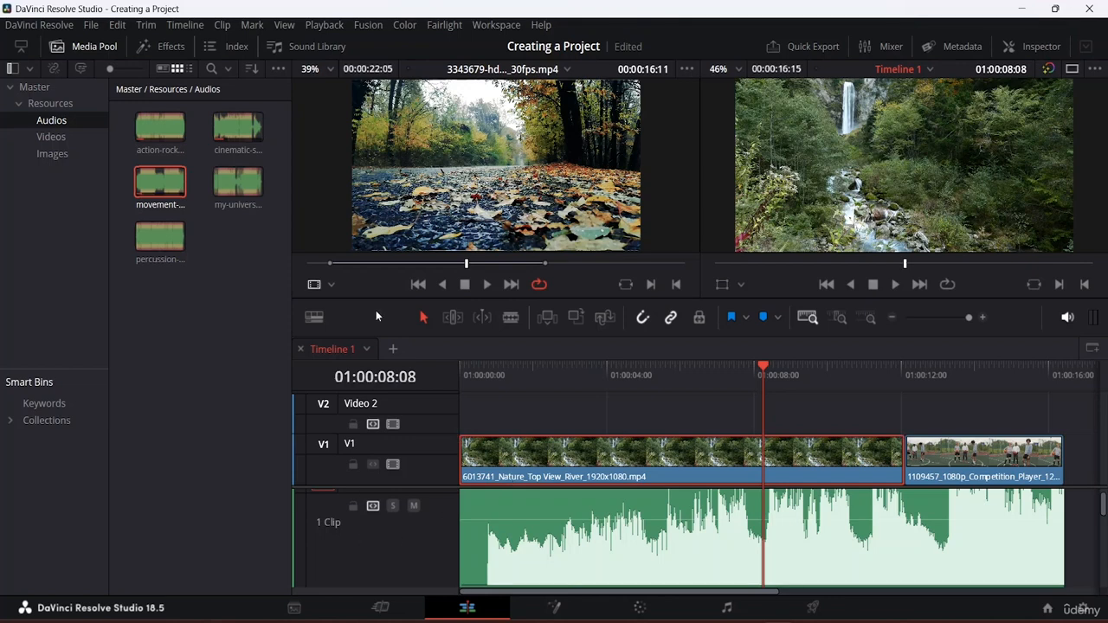
Increase the video track height to slightly above the middle of its range in the timeline view options
click(314, 319)
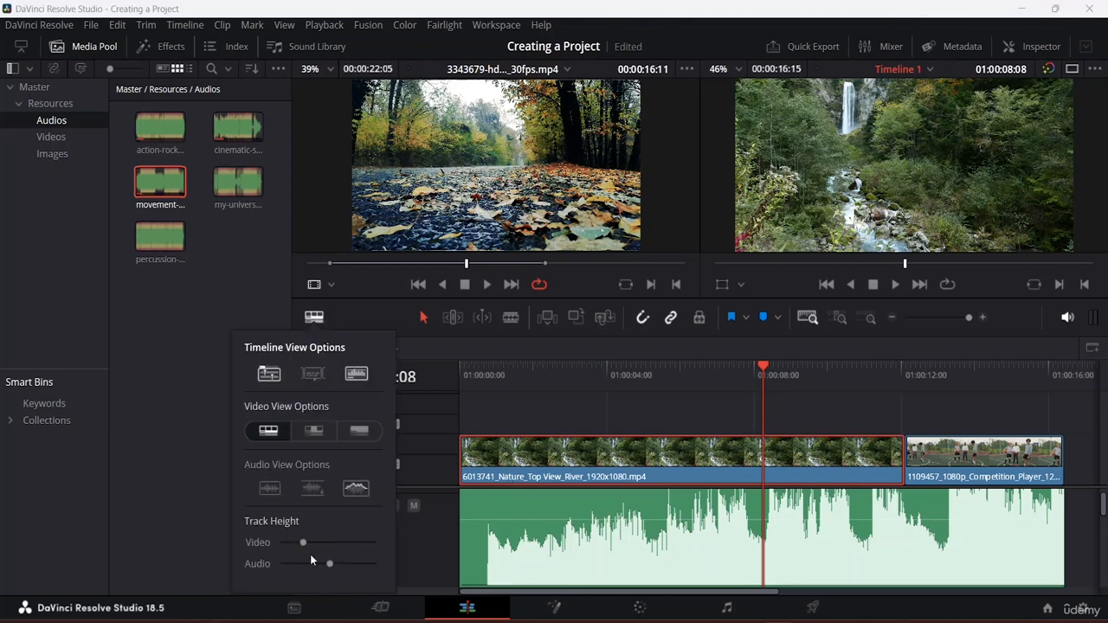
drag(304, 544, 336, 523)
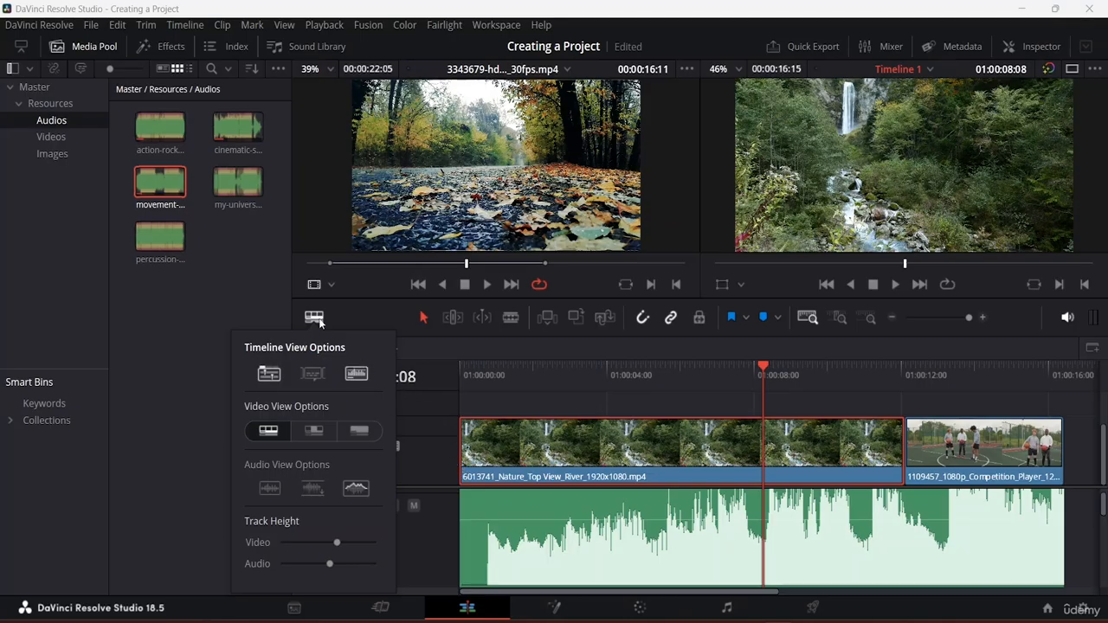
click(422, 560)
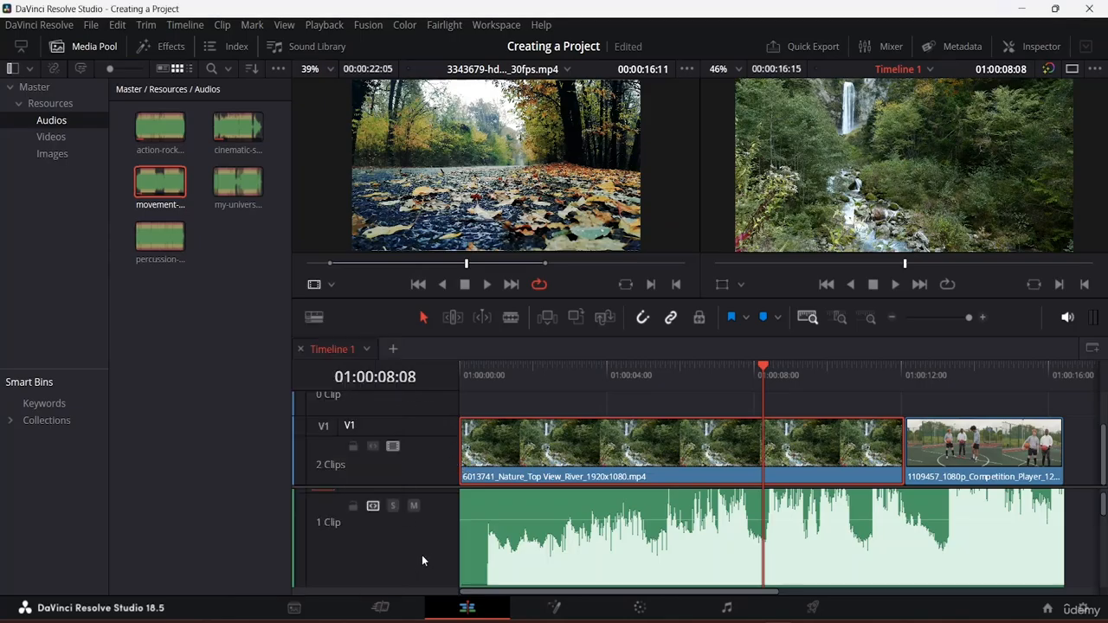
drag(426, 487, 411, 469)
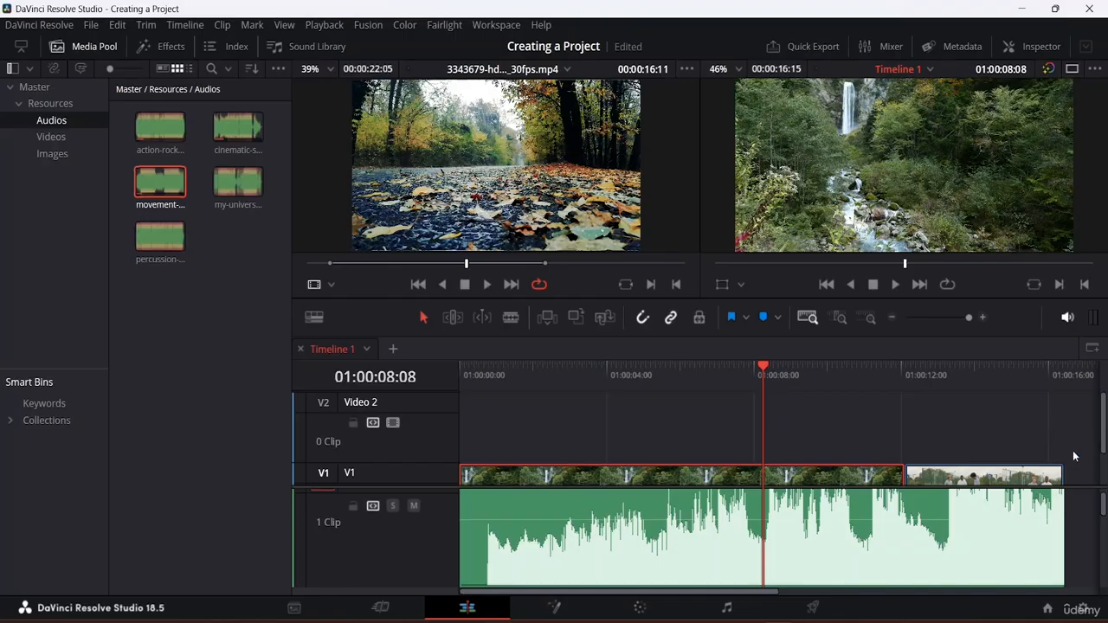
Select all video and audio clips in Timeline 1 and delete them
scroll(1070, 432, down, 2)
drag(1069, 393, 505, 582)
key(Delete)
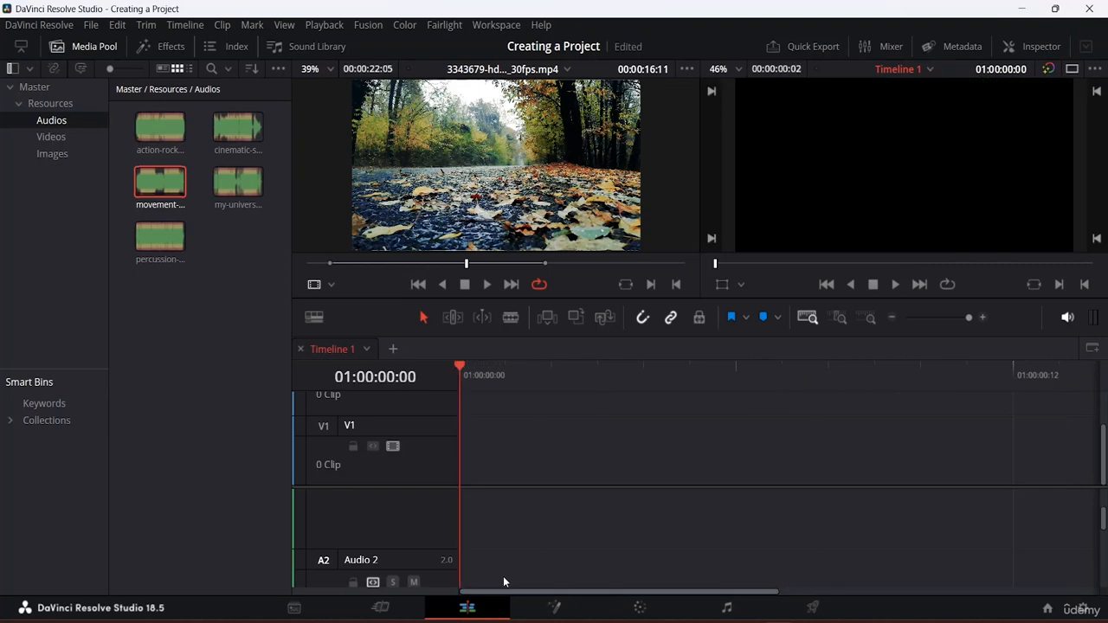
Open the names of the Video 2 and V1 tracks for editing
scroll(622, 463, up, 1)
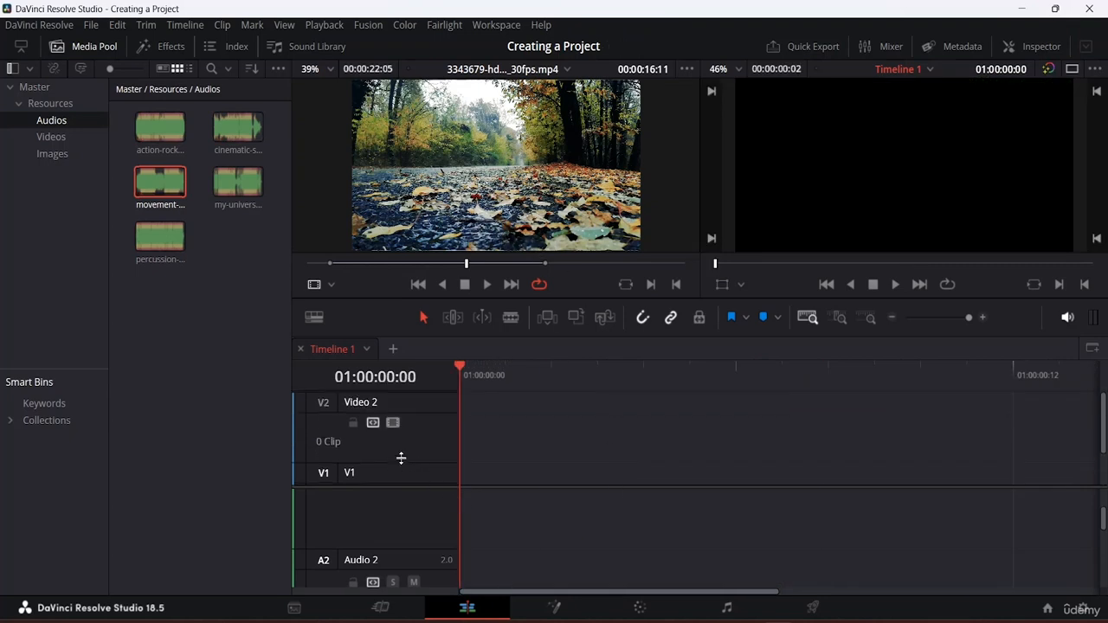
double_click(391, 400)
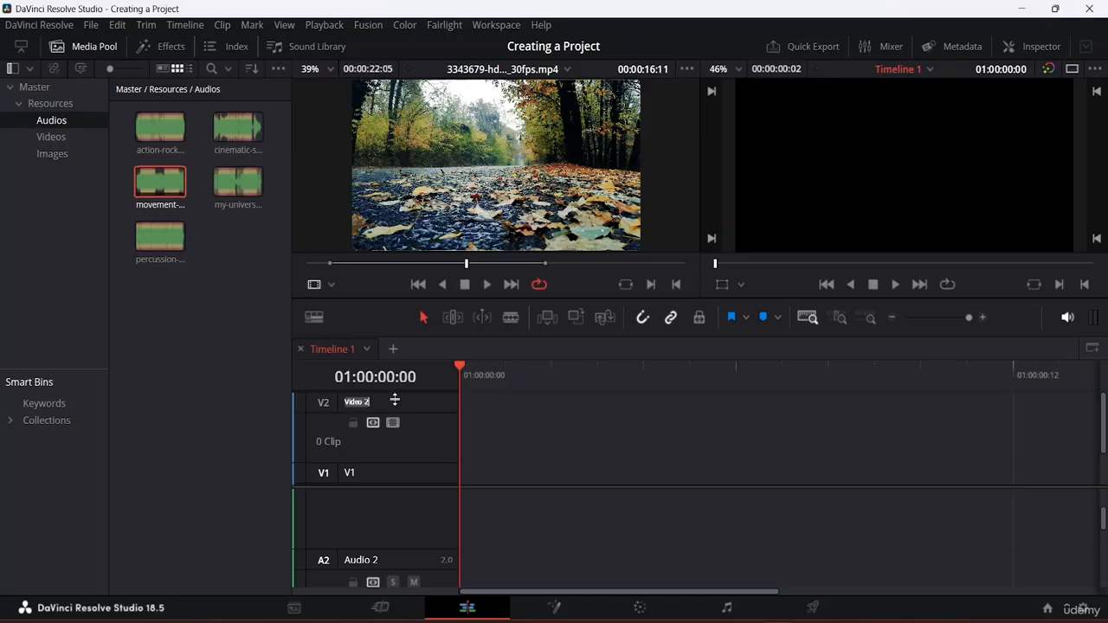
double_click(391, 469)
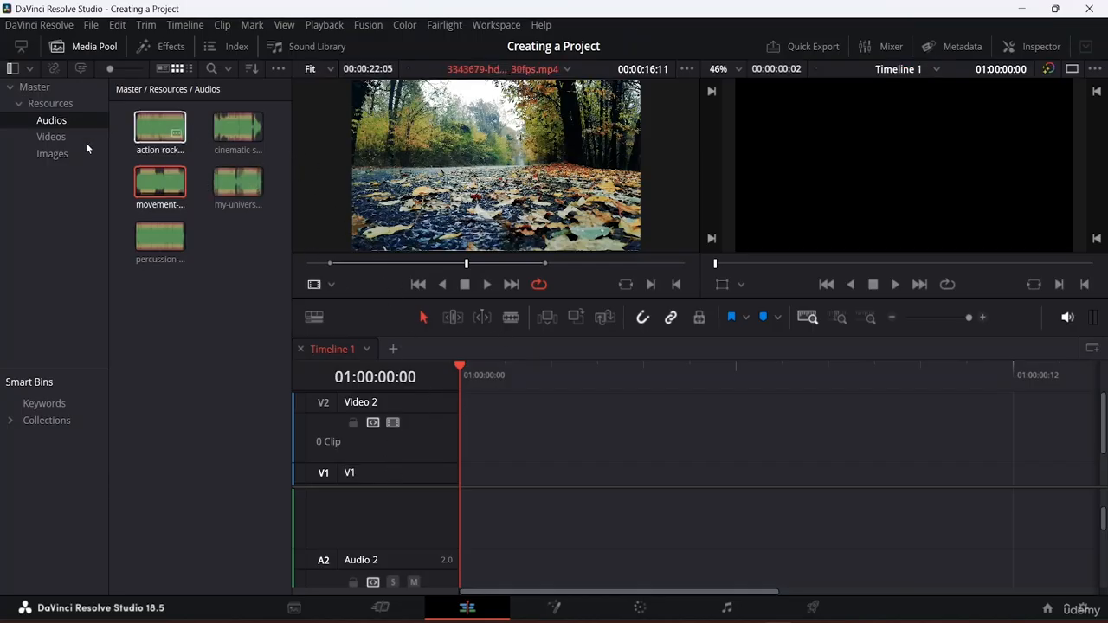
Add the pexels-george gift-box image from the Images bin to the start of track V1 and play part of it
click(59, 137)
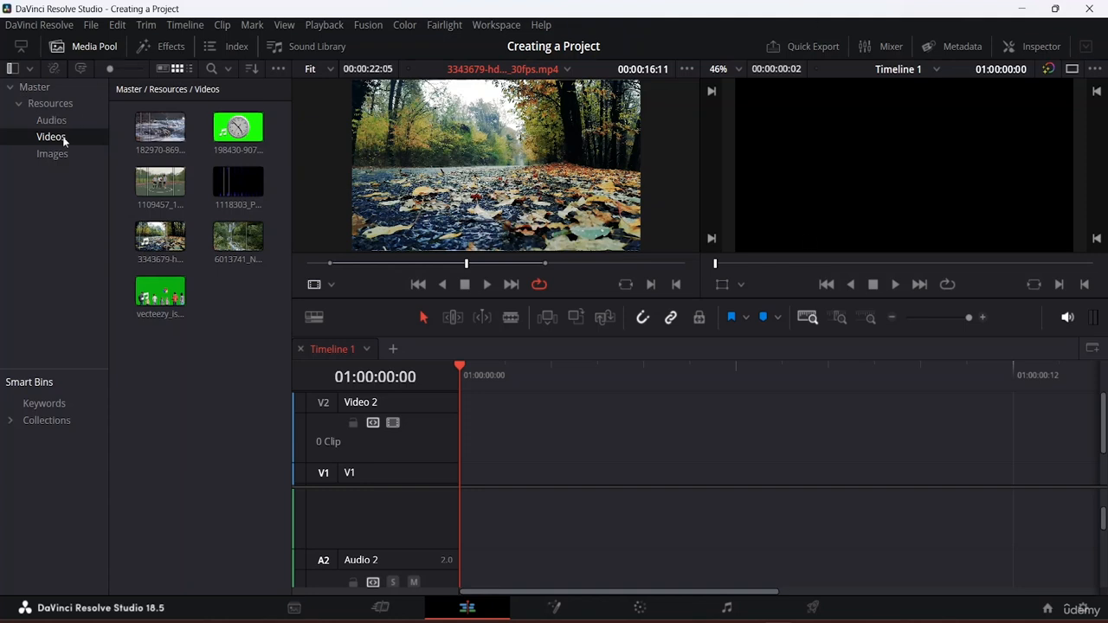
click(49, 154)
drag(160, 130, 483, 480)
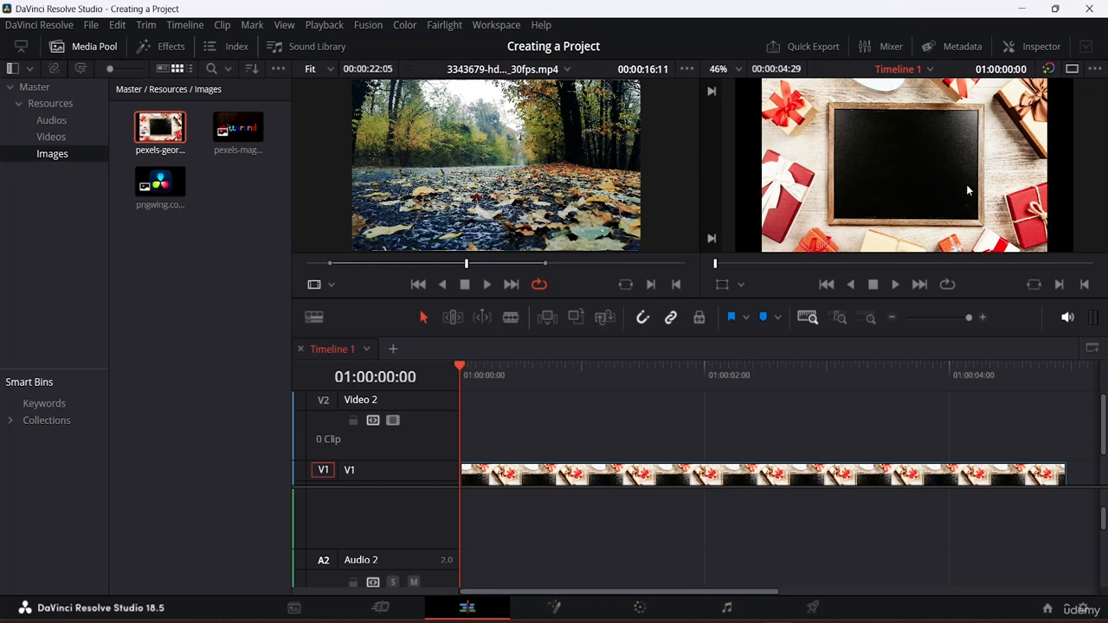
key(space)
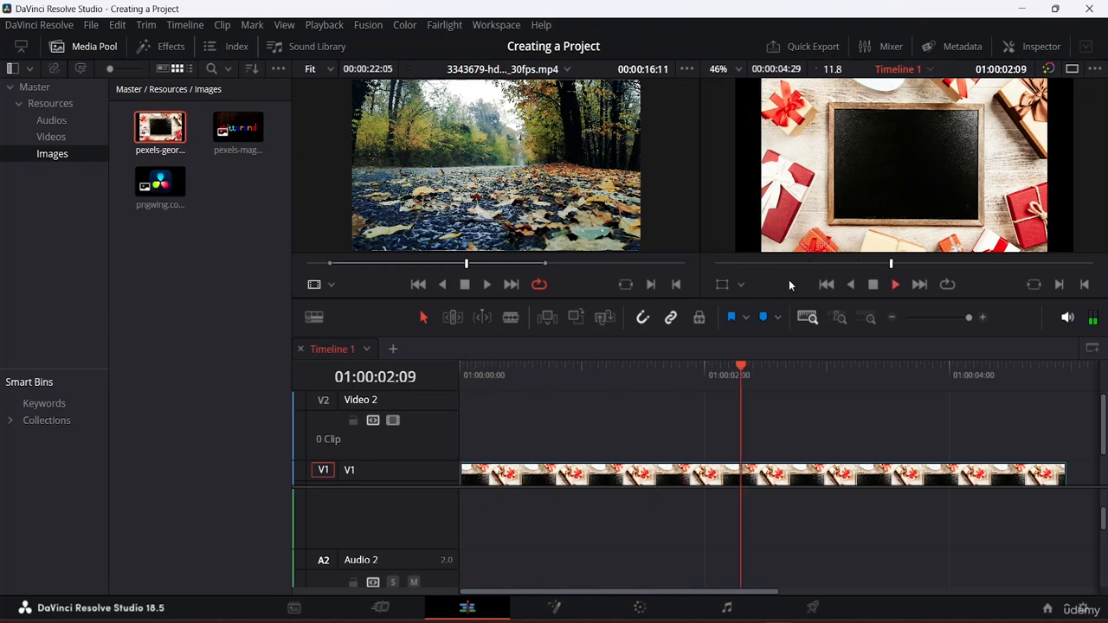
key(space)
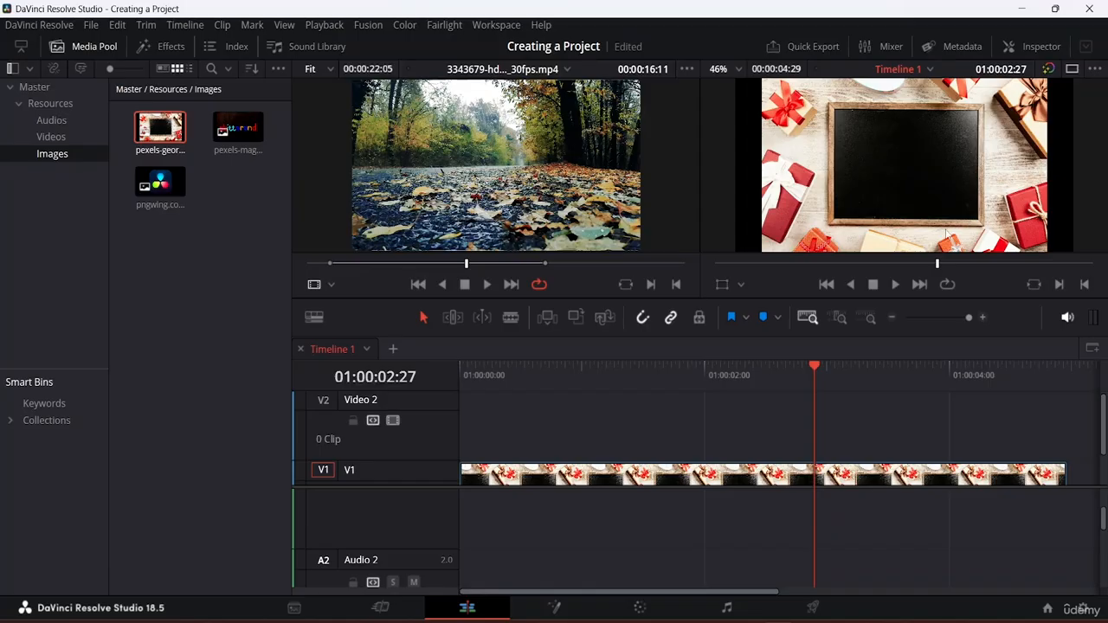
Place the 1109457 Competition Player video over the start of the image on V1, then move it up to track Video 2
click(50, 136)
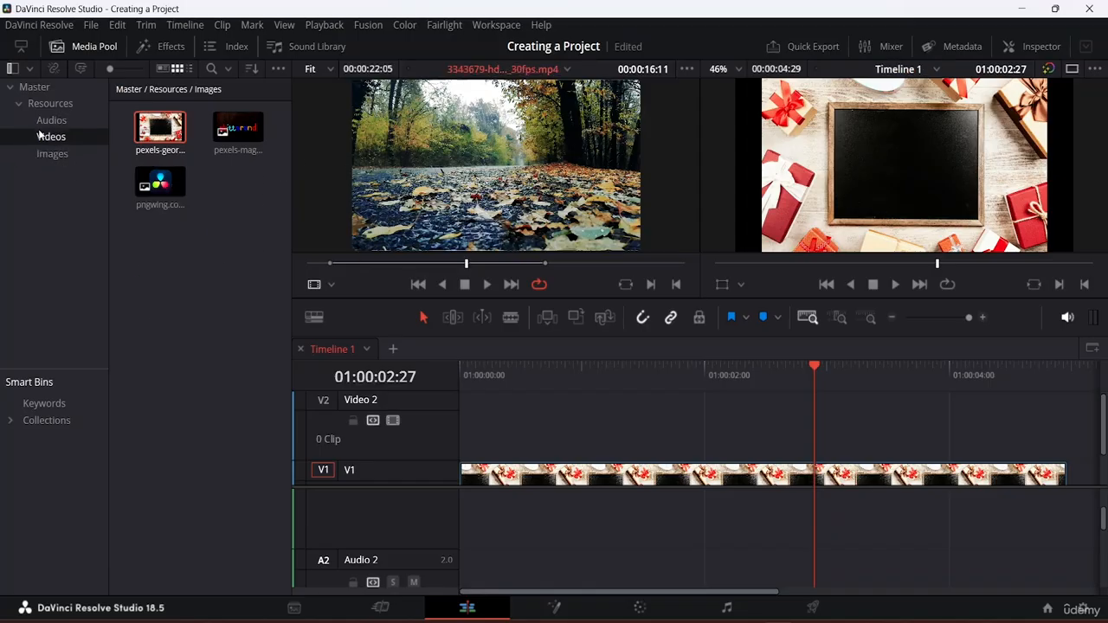
click(160, 182)
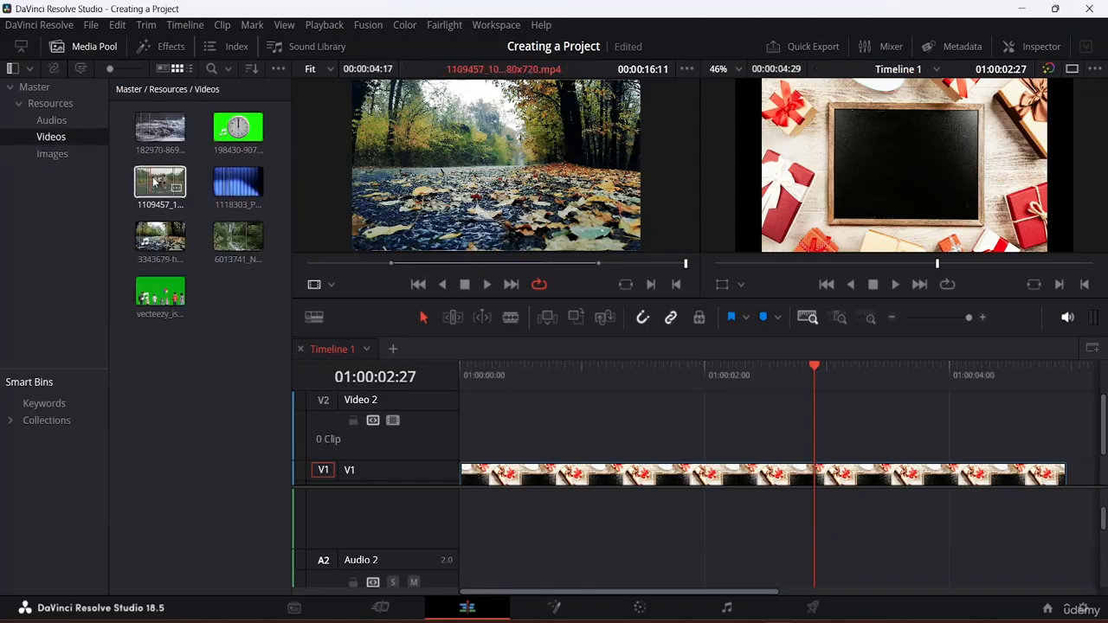
drag(160, 184, 464, 470)
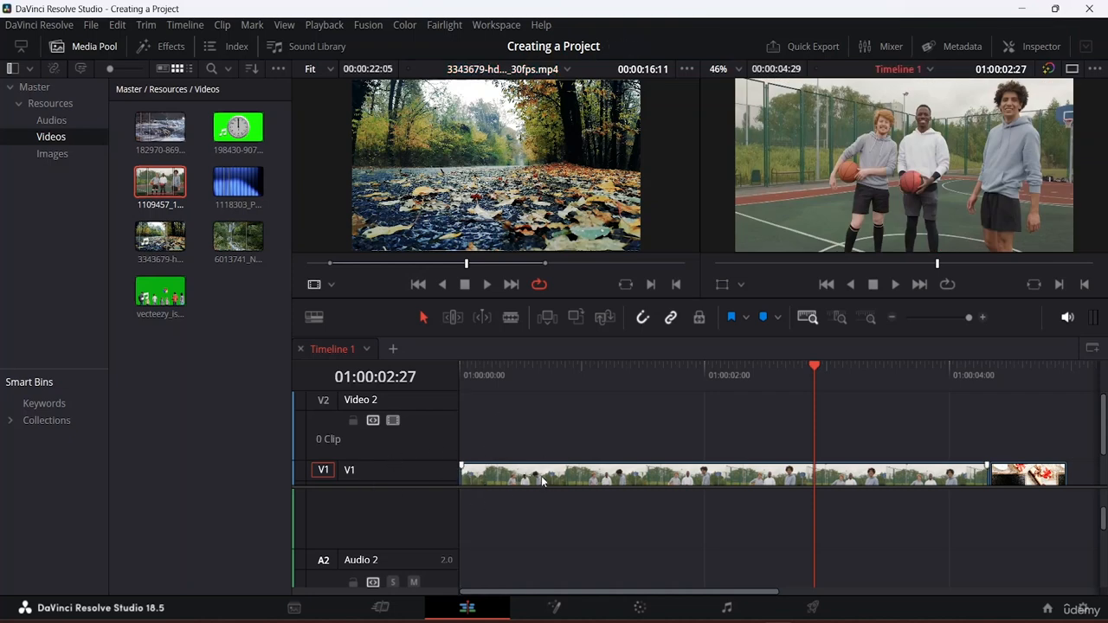
drag(551, 474, 548, 424)
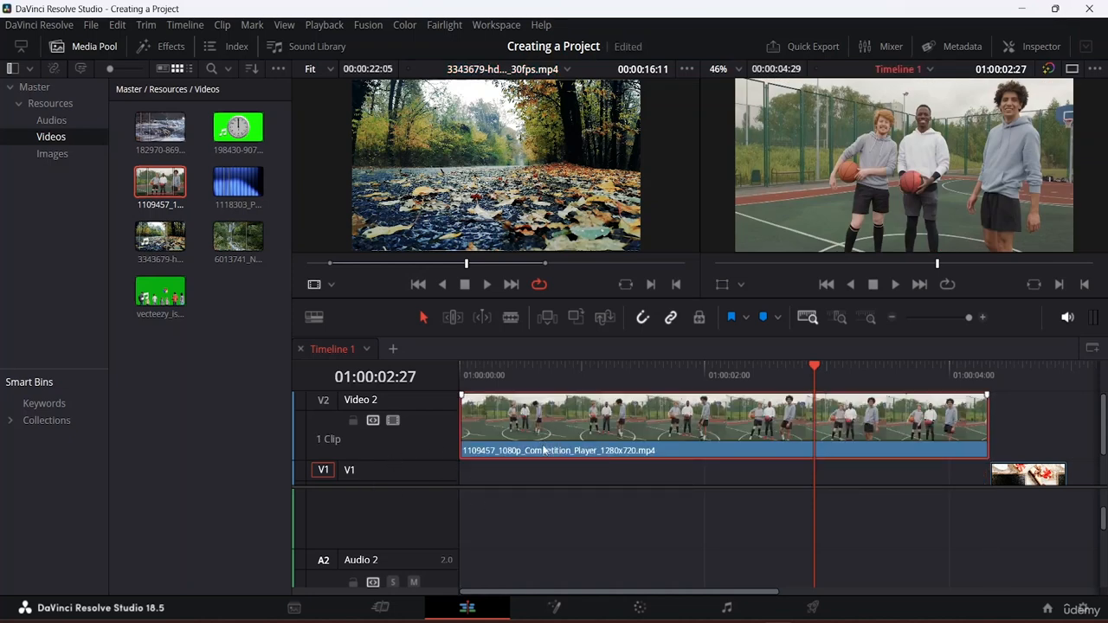
Move the remaining gift-box image piece to the start of V1 and extend it to the end of the video above
scroll(777, 521, down, 1)
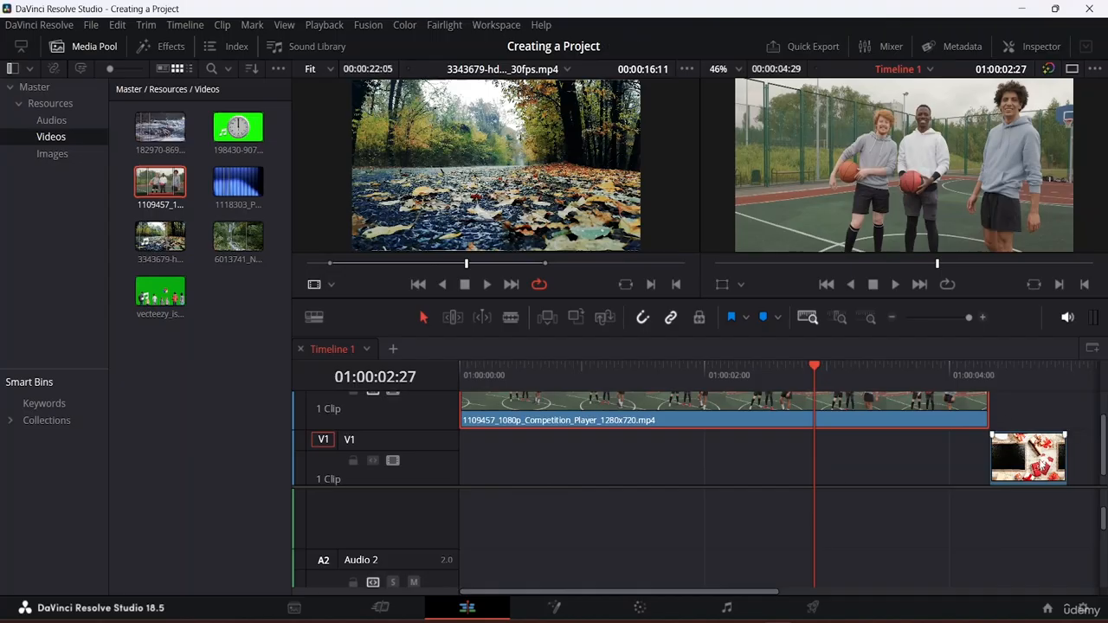
drag(995, 467, 450, 472)
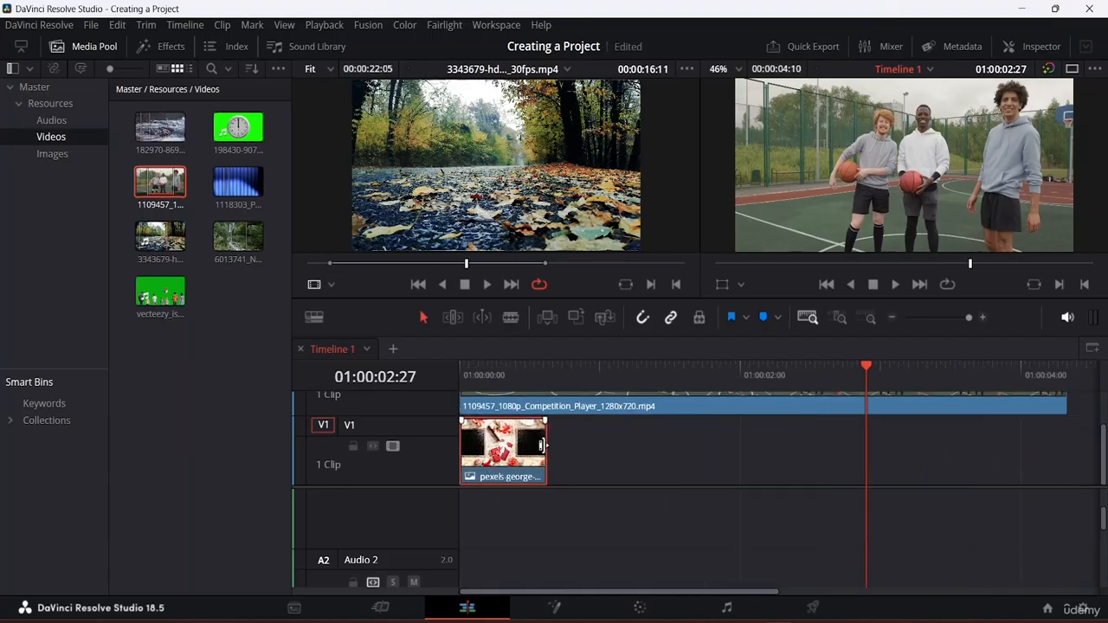
drag(551, 447, 1073, 497)
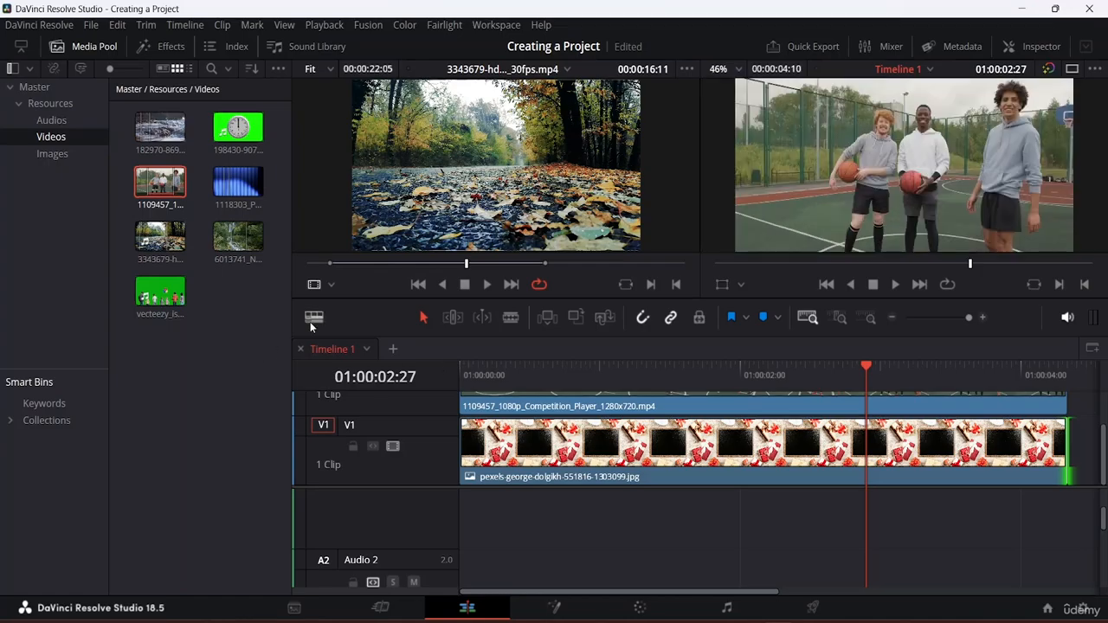
Reduce the video track height to about a quarter of its range so both video tracks fit in view
click(315, 318)
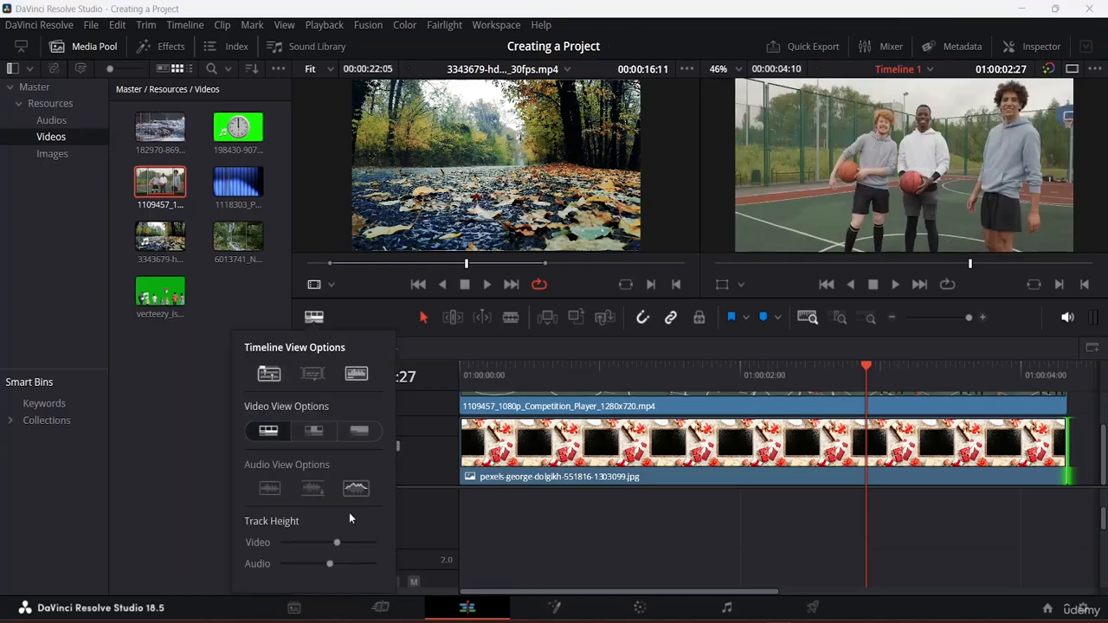
drag(335, 539, 305, 541)
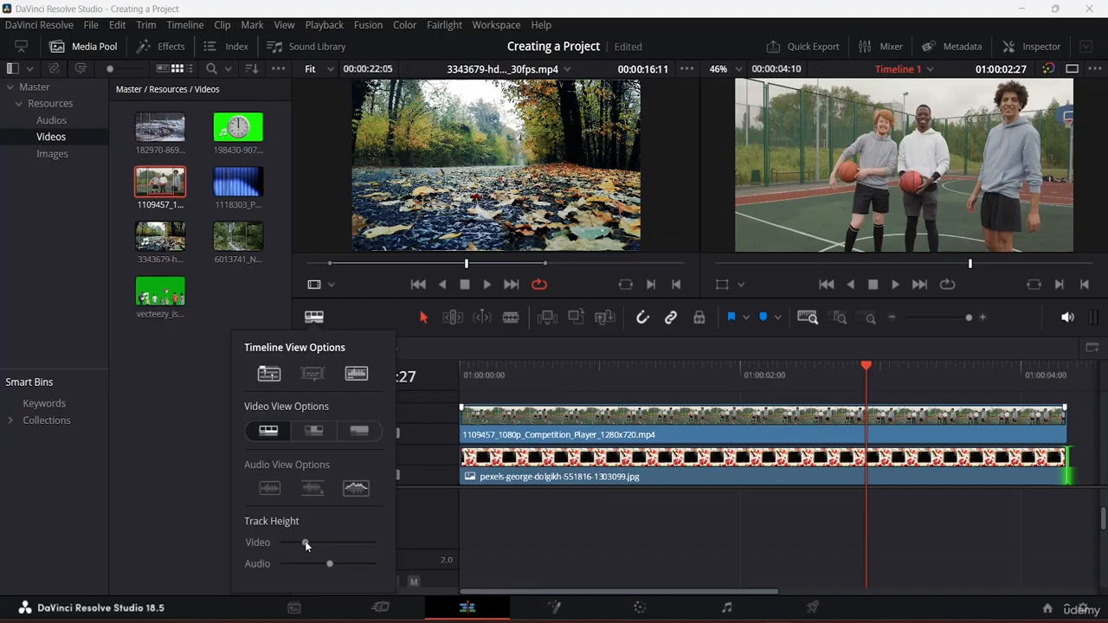
click(575, 498)
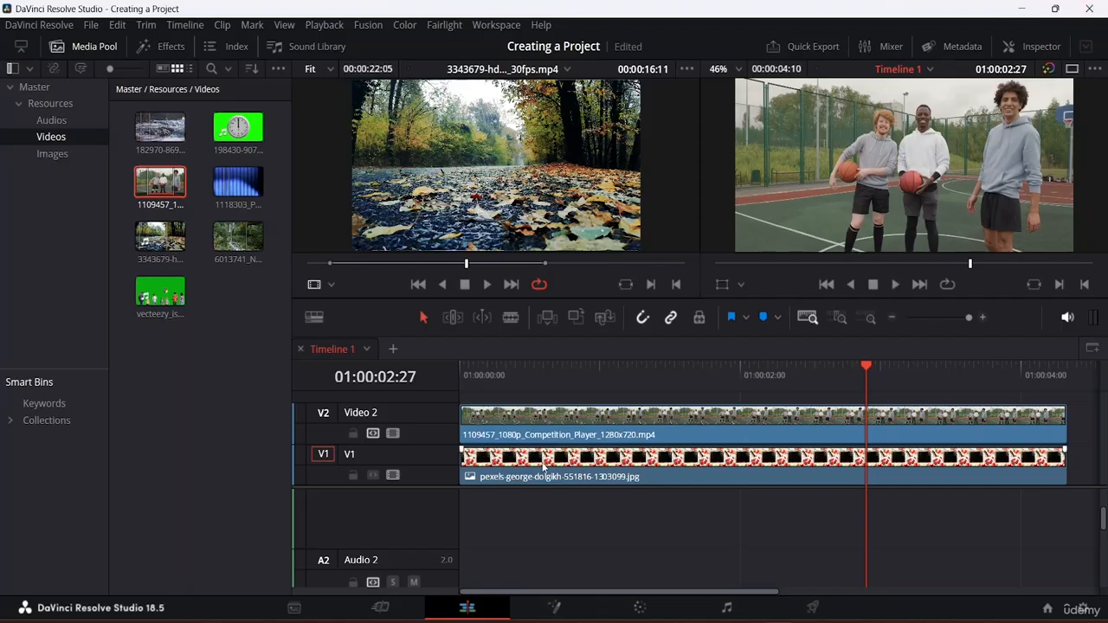
Select the Competition Player clip on Video 2, switch to the single timeline viewer and show the clip's Inspector settings
click(582, 465)
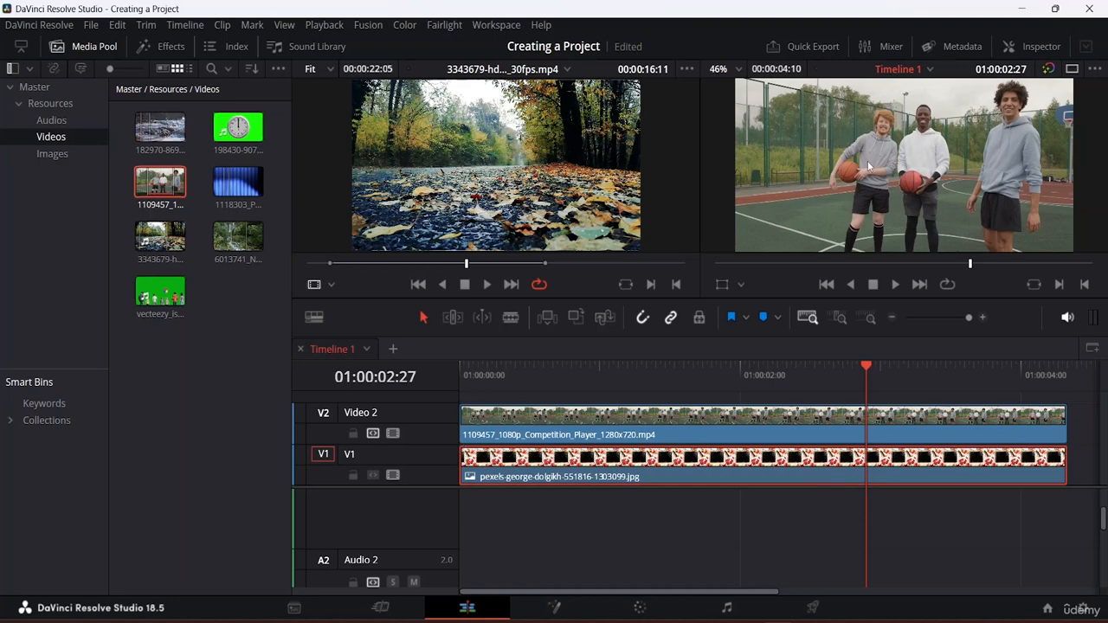
double_click(588, 419)
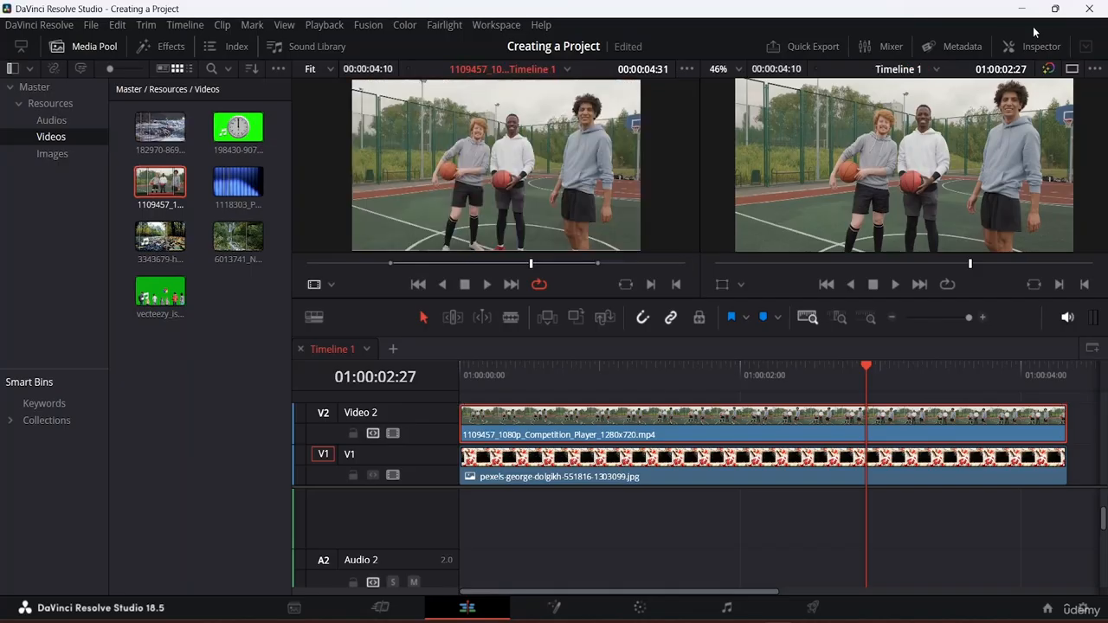
click(1035, 48)
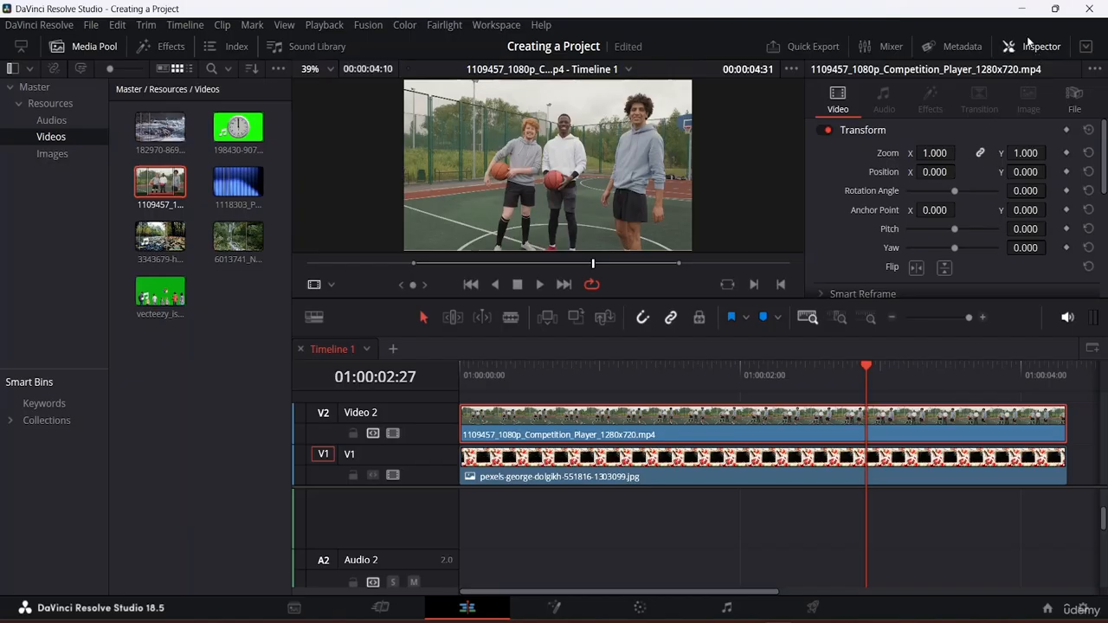
click(1033, 46)
click(1072, 69)
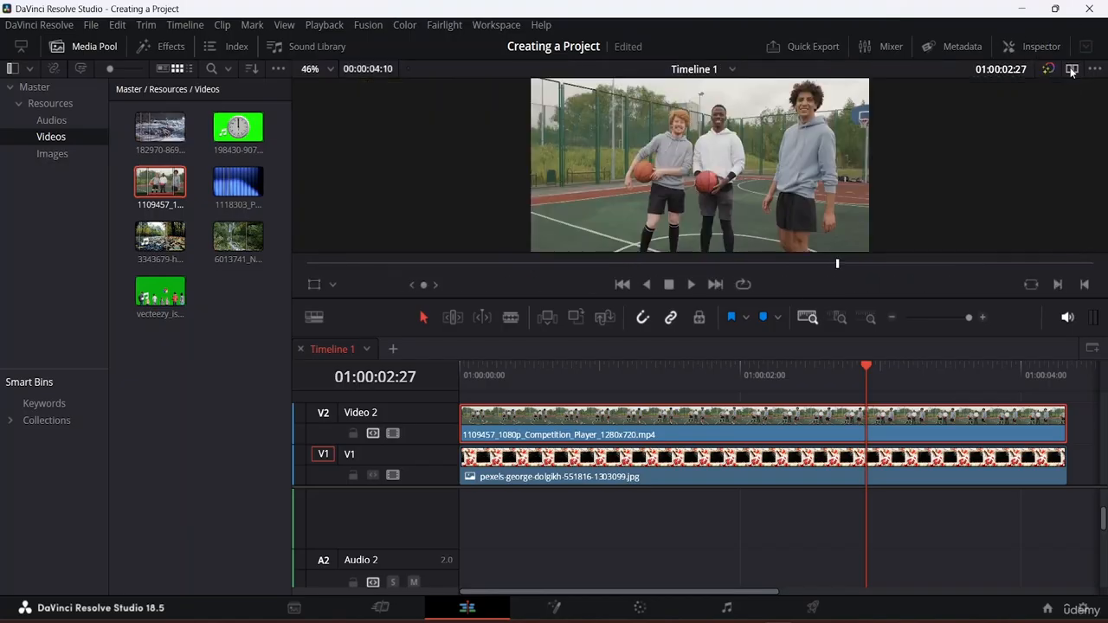
click(1033, 46)
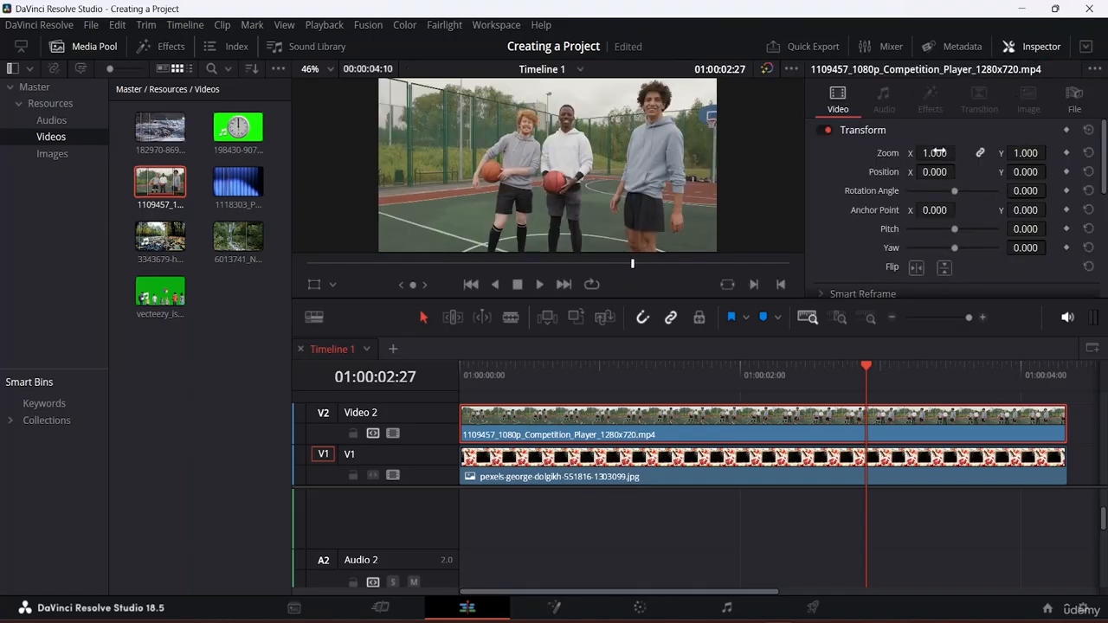
Scale the Competition Player clip independently to Zoom X 0.450 and Y 0.560 to fit inside the picture frame
drag(935, 153, 959, 152)
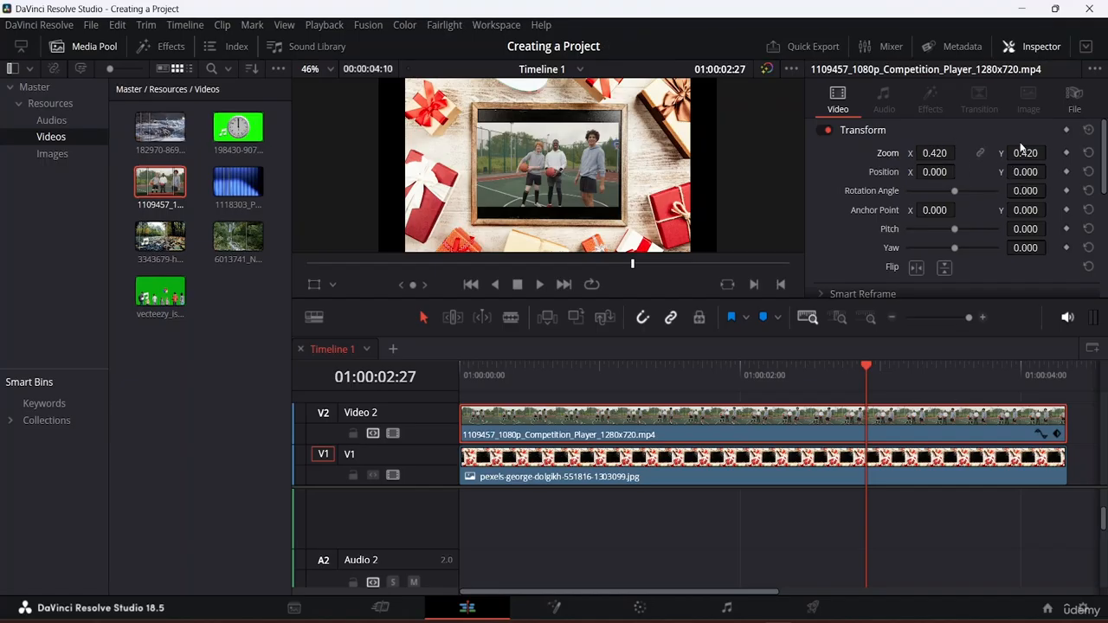
drag(1023, 152, 1062, 152)
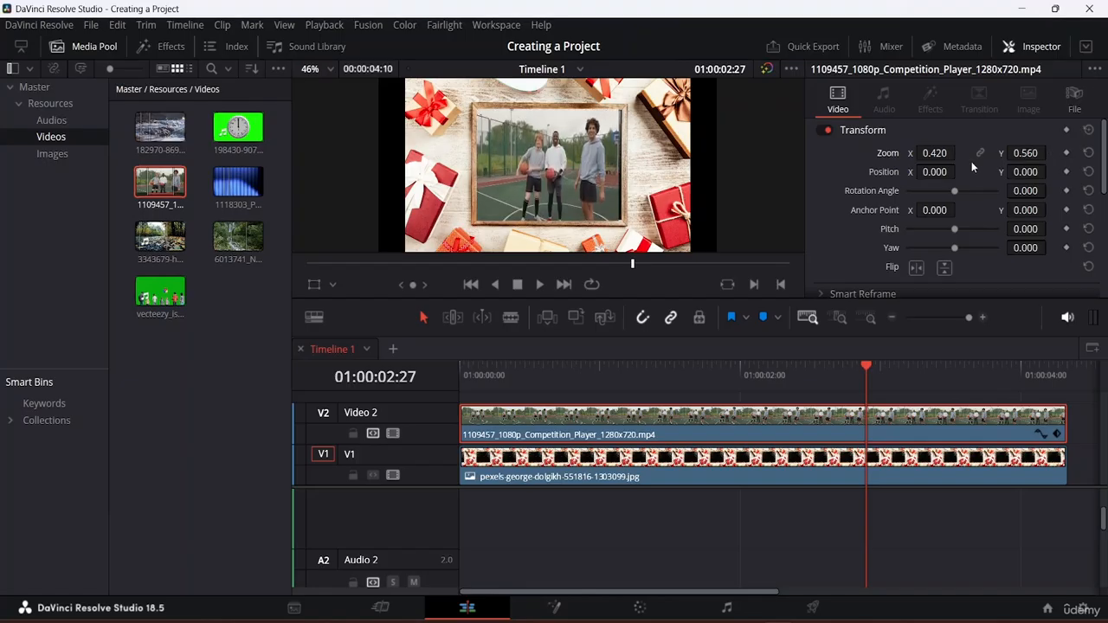
mouse_move(958, 150)
mouse_down()
mouse_move(947, 152)
mouse_move(963, 152)
mouse_up()
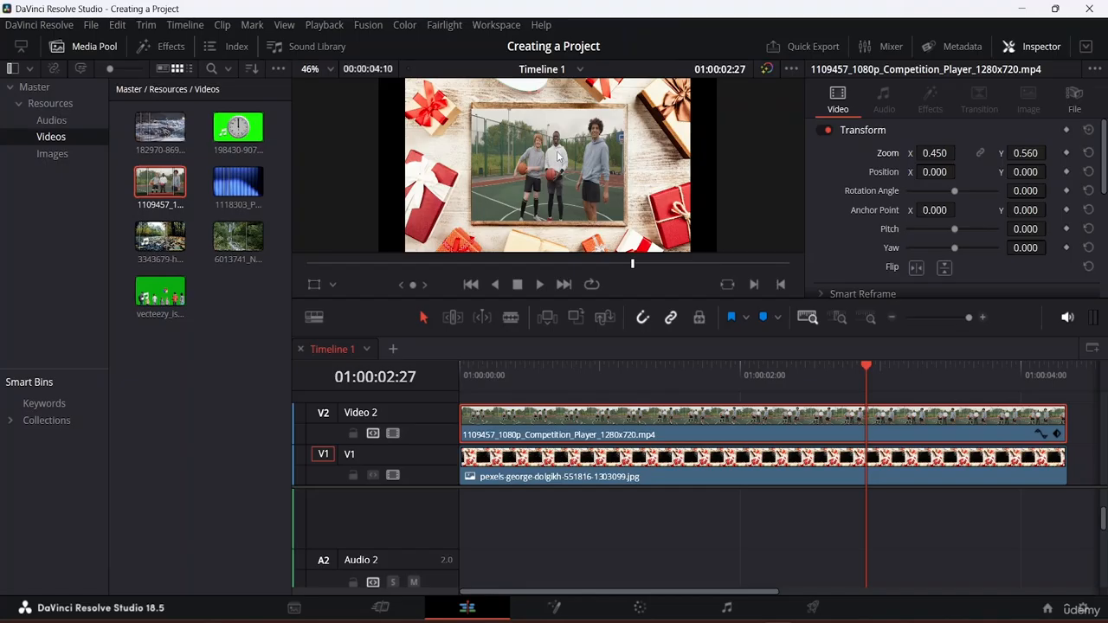
Crop the left and right edges of the Competition Player clip slightly to match the inside of the picture frame
click(333, 286)
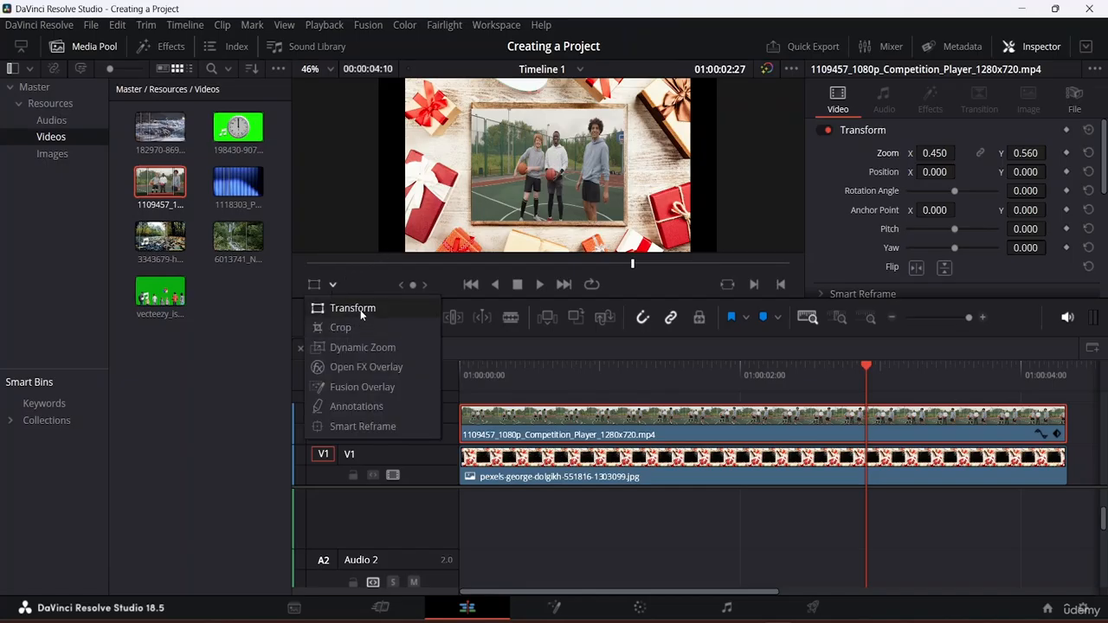
click(352, 327)
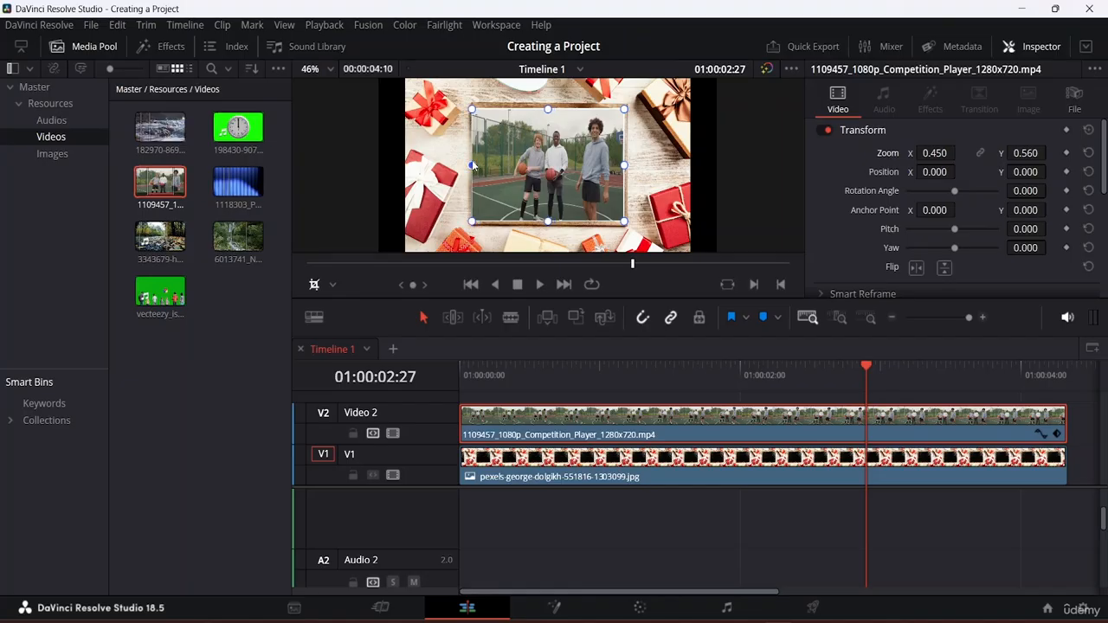
drag(473, 164, 476, 165)
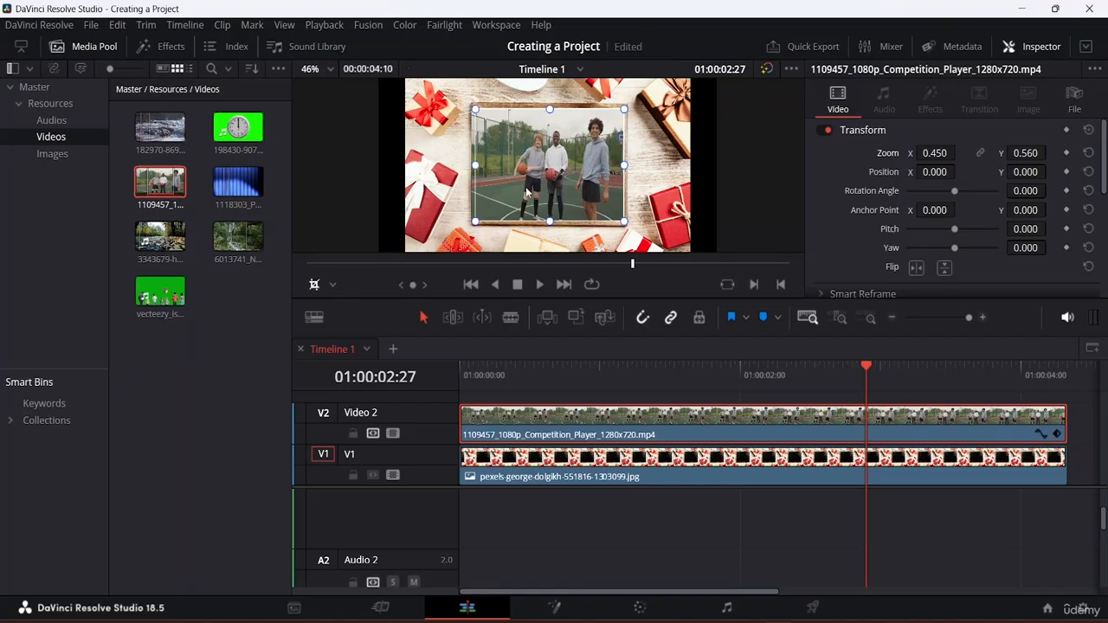
mouse_move(623, 165)
mouse_down()
mouse_move(613, 165)
mouse_move(624, 168)
mouse_up()
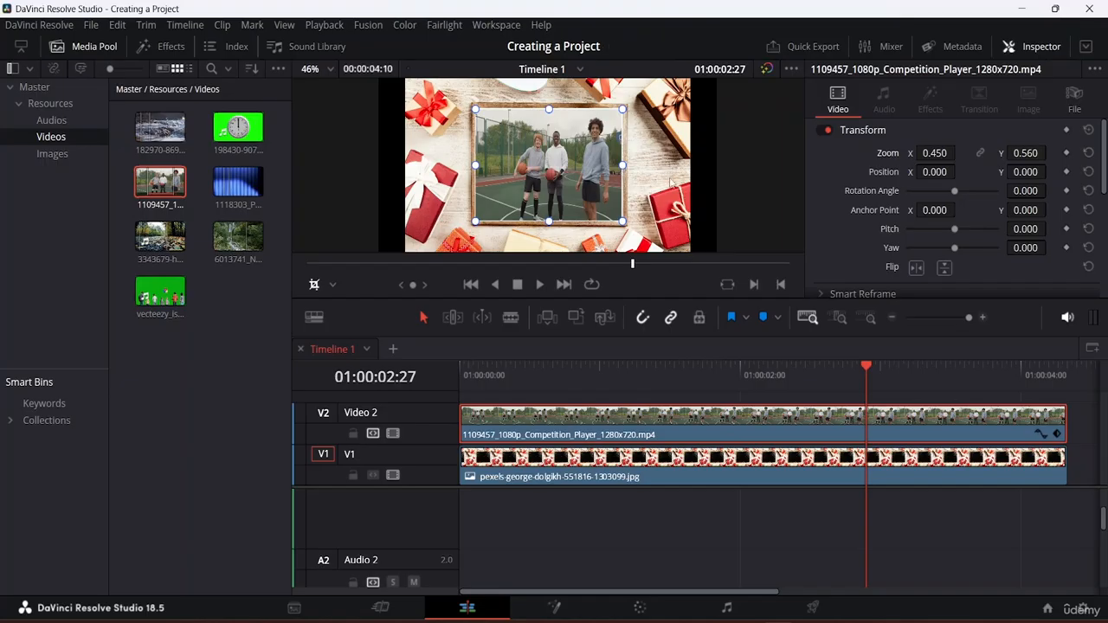
Play the framed video composition from the start of the timeline to about 01:00:03:12
drag(866, 368, 75, 283)
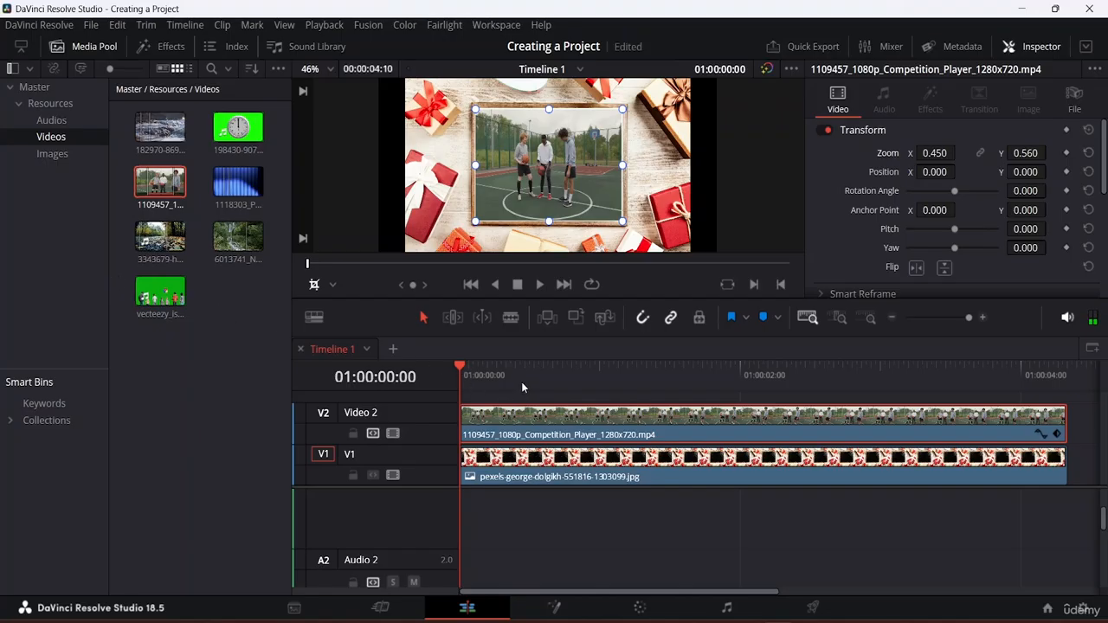
drag(459, 368, 482, 367)
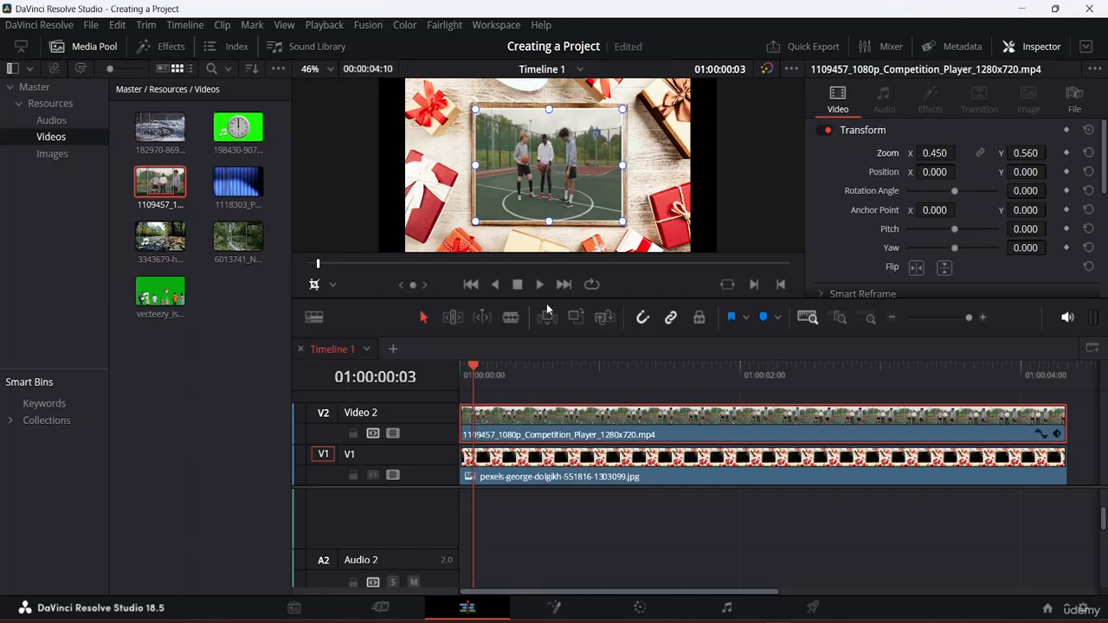
click(539, 284)
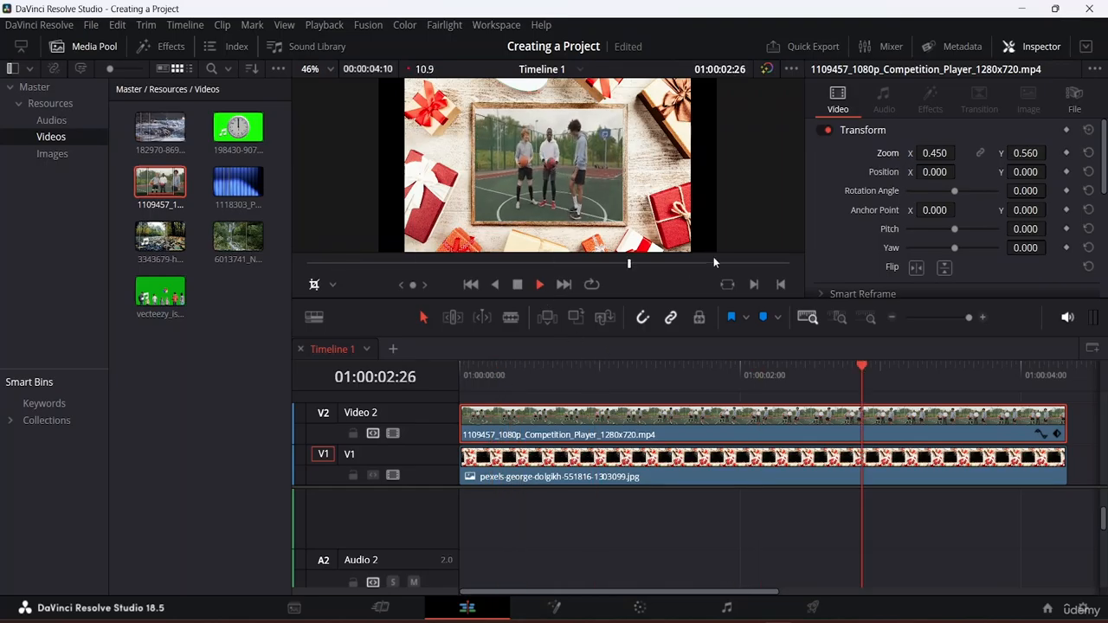
key(space)
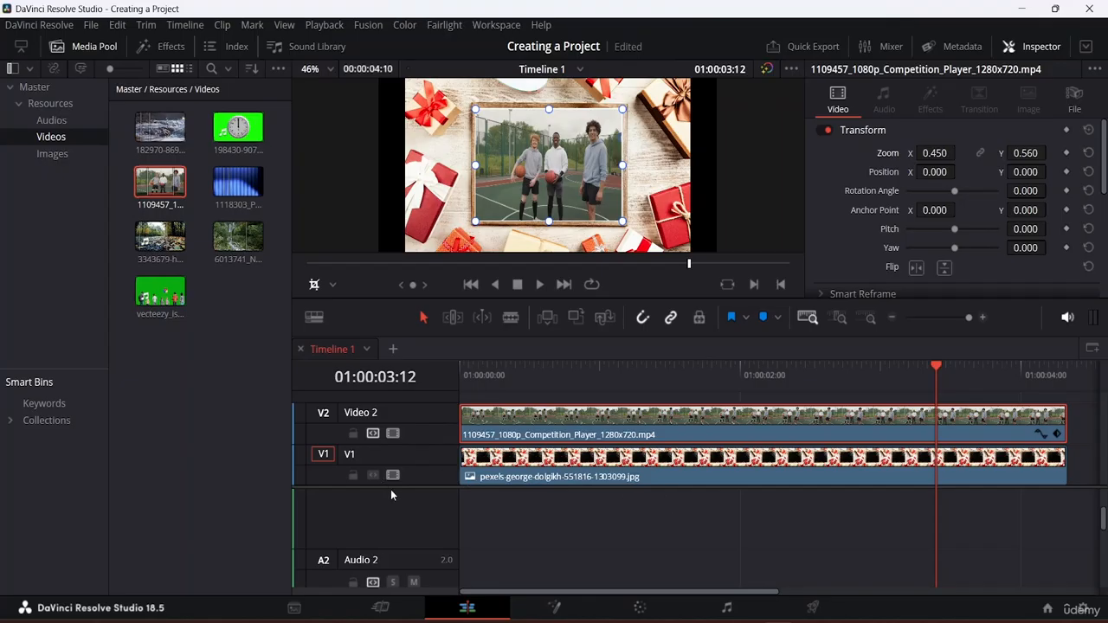
Enlarge the video track area, add the pexels-magda image at the start of a new Video 3 track and trim it to the clips below
drag(413, 489, 407, 528)
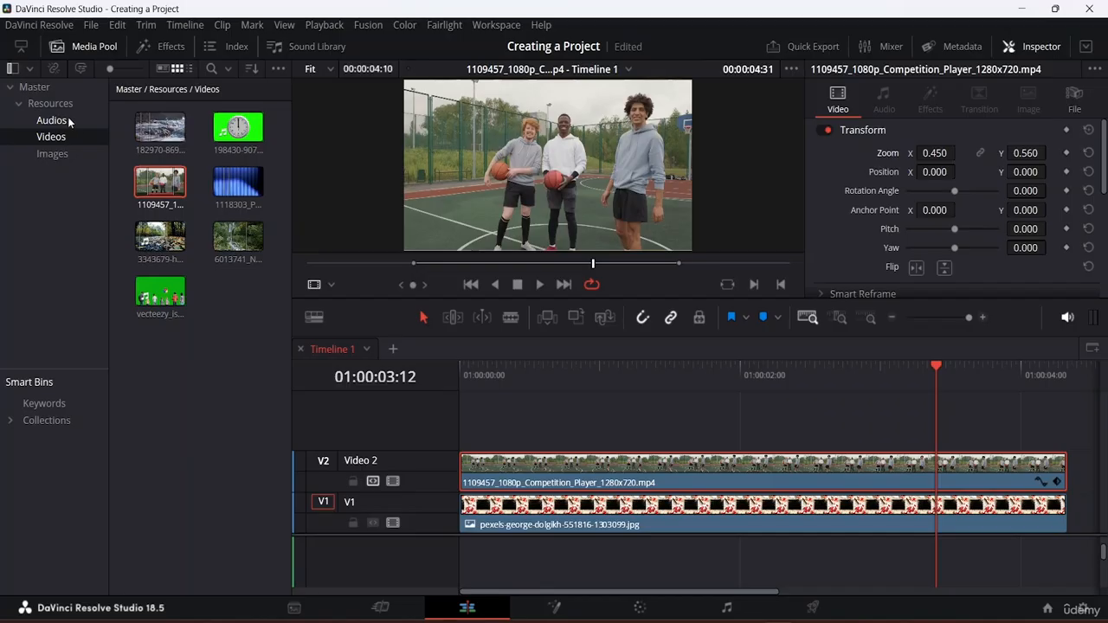
click(61, 157)
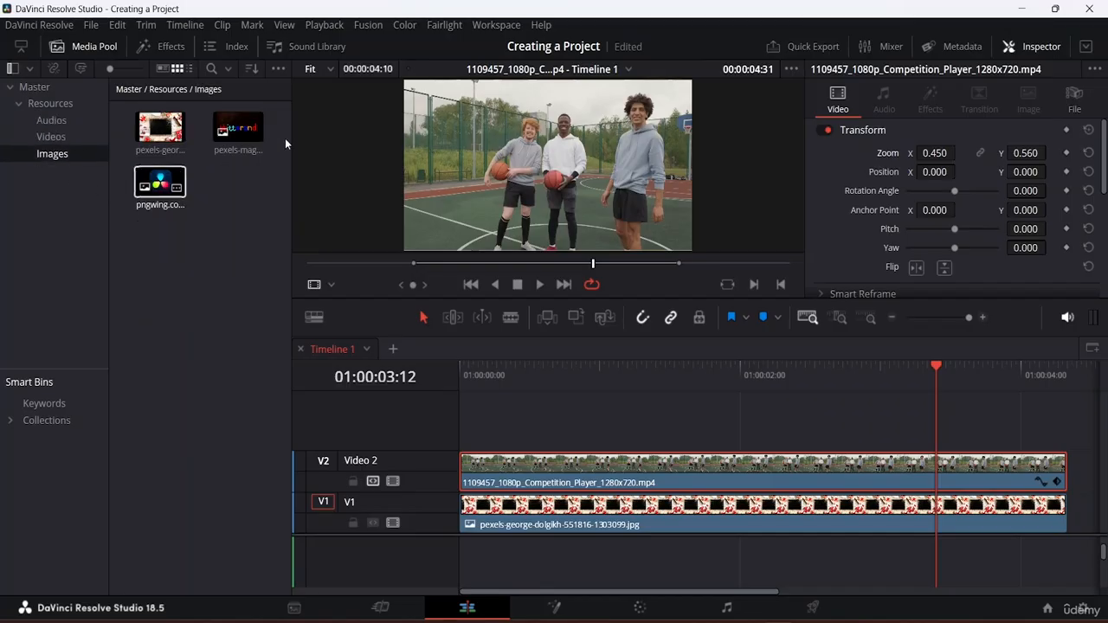
drag(239, 130, 475, 426)
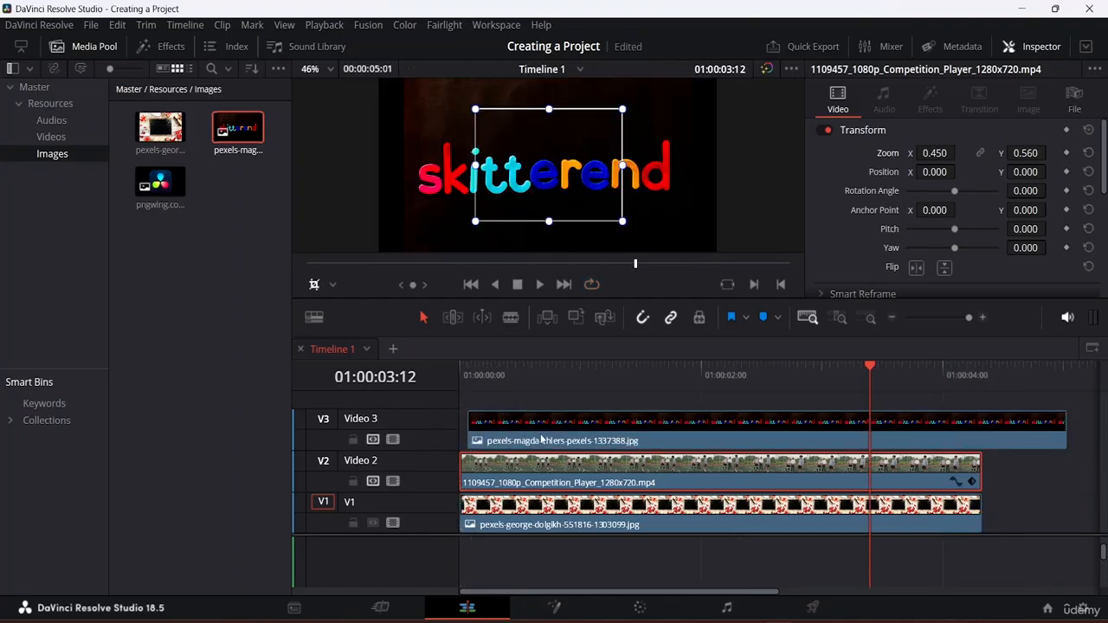
click(581, 442)
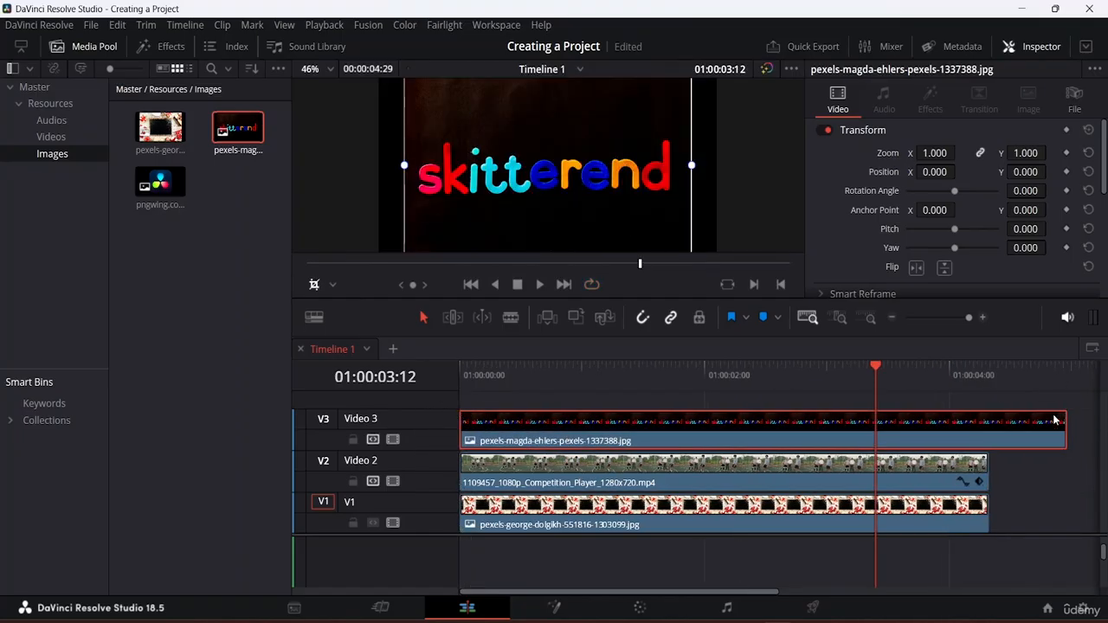
drag(1065, 430, 1001, 412)
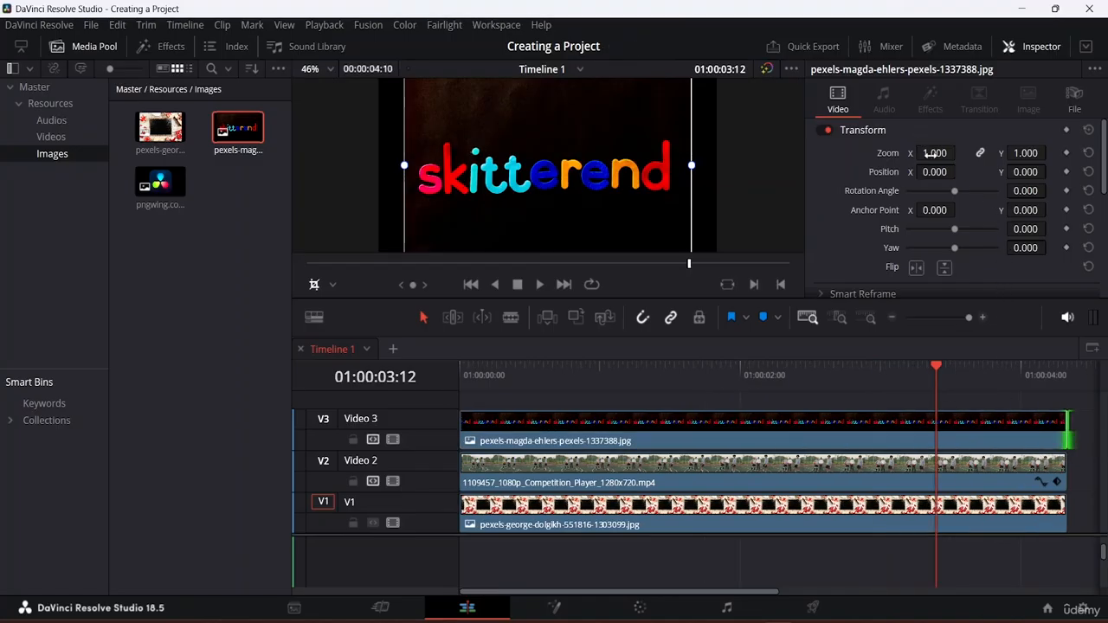
Shrink the pexels-magda image to Zoom 0.091 with Position X -505, place it in the picture frame's upper-left corner using Transform, and save the project
drag(936, 153, 868, 154)
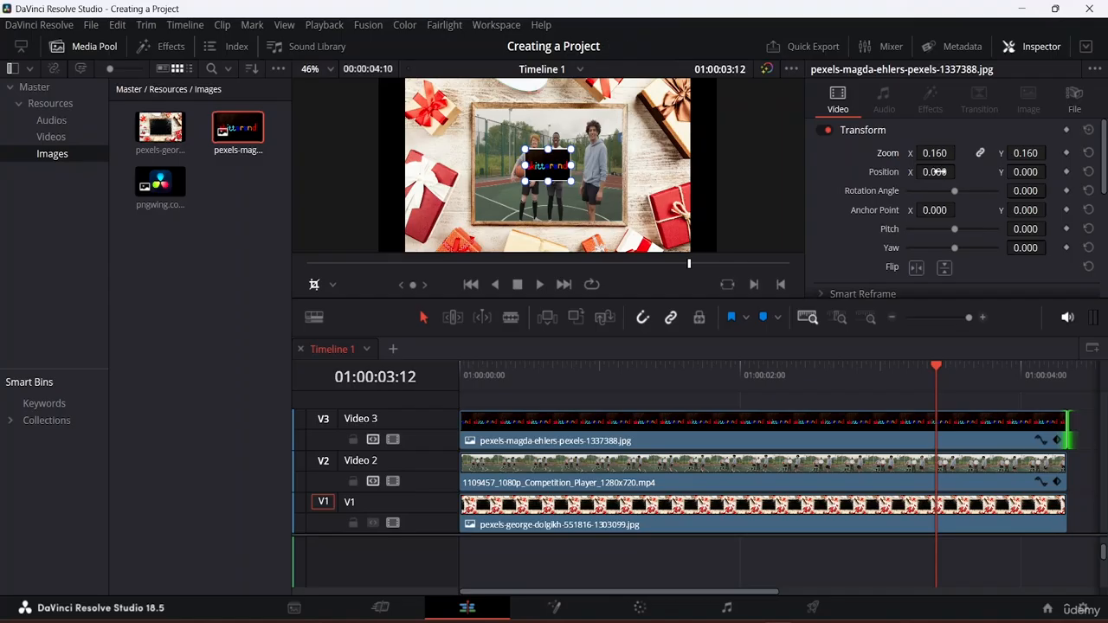
drag(939, 172, 824, 171)
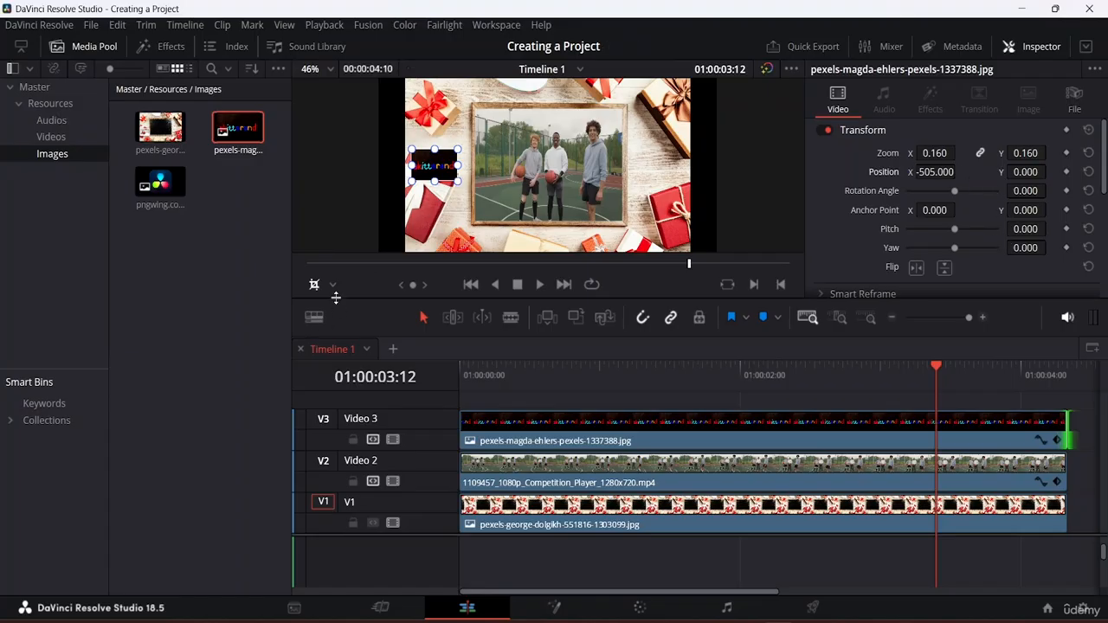
click(332, 284)
click(355, 307)
drag(460, 187, 500, 120)
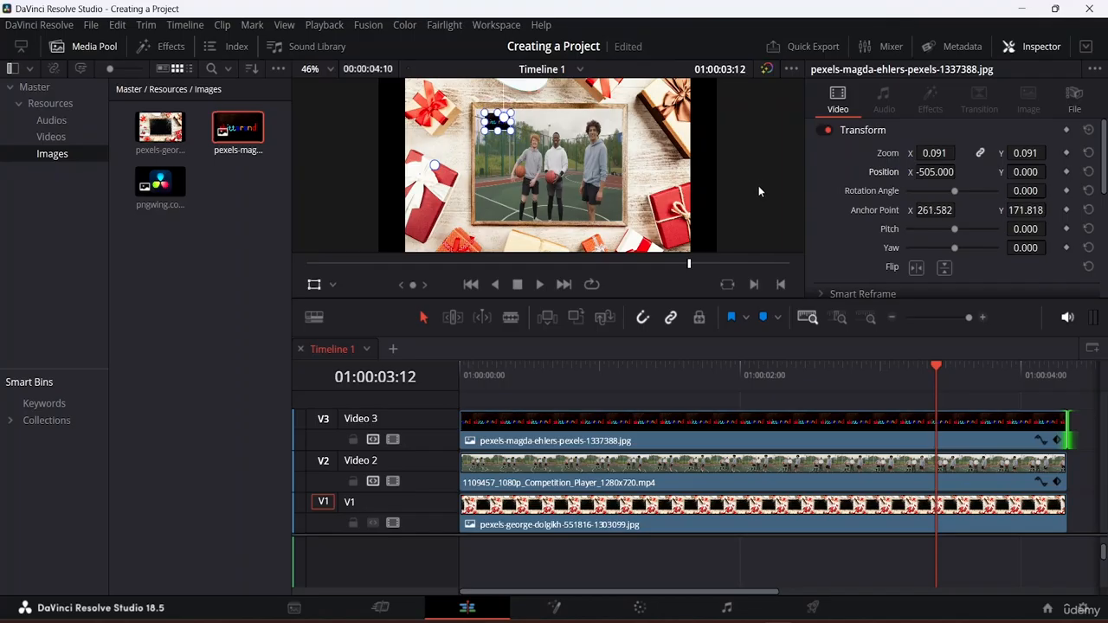
key(ctrl+s)
Play the three-layer composition from the start of the timeline to about 01:00:03:13
drag(935, 357, 196, 213)
key(space)
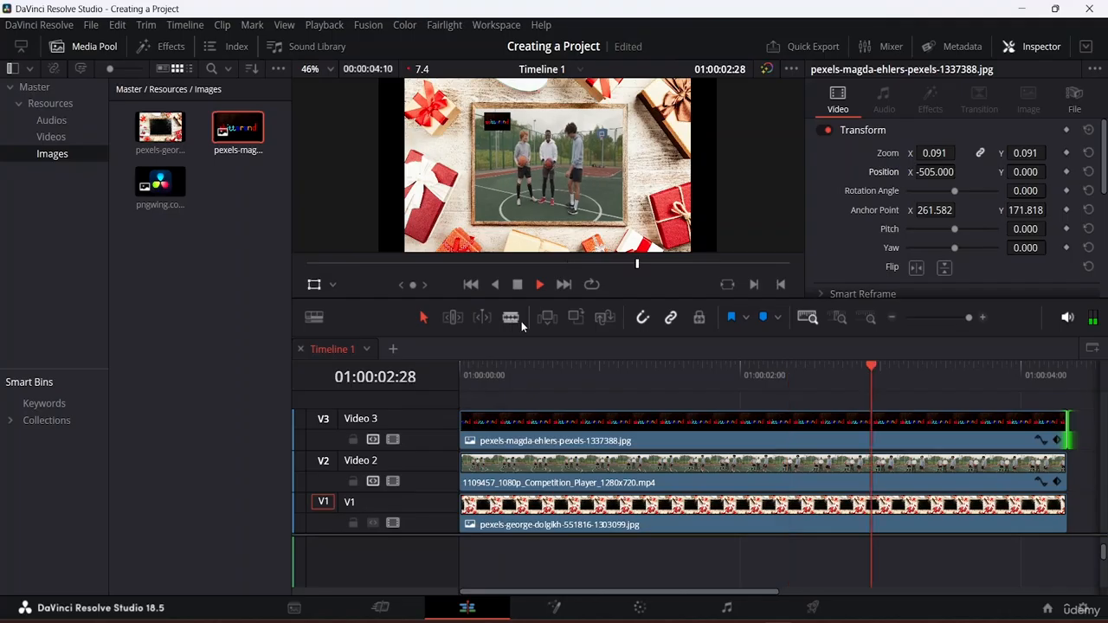
key(space)
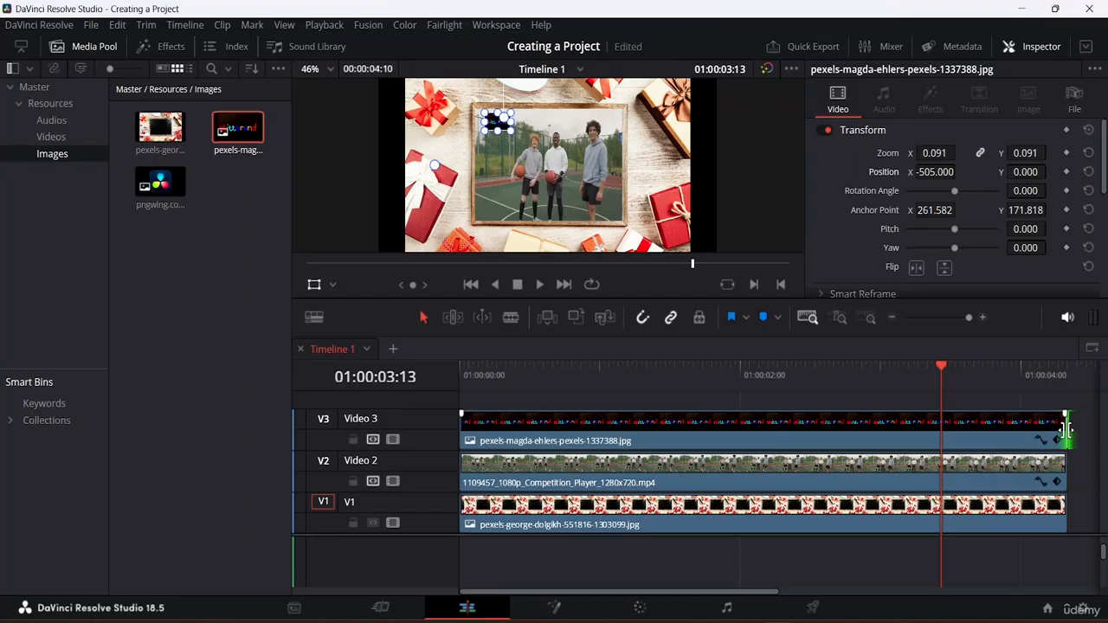
mouse_move(1067, 428)
mouse_down()
mouse_move(989, 433)
mouse_move(1064, 450)
mouse_up()
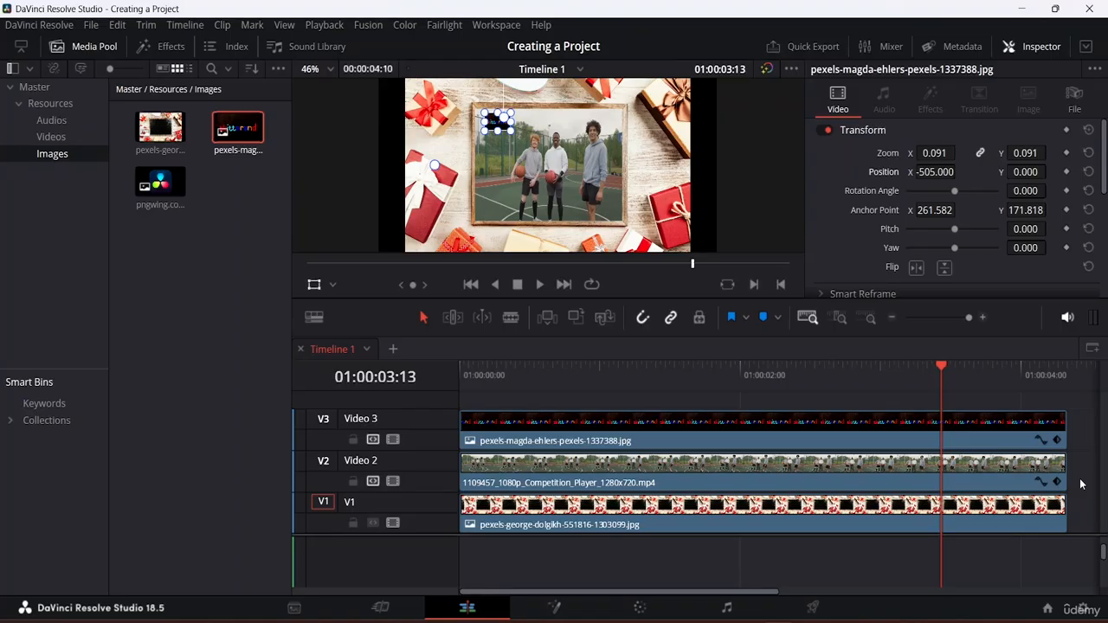
Hide the Inspector, add the 6013741 Nature river video after the image on Video 3 and trim its end to about 00:00:09:20
click(1011, 47)
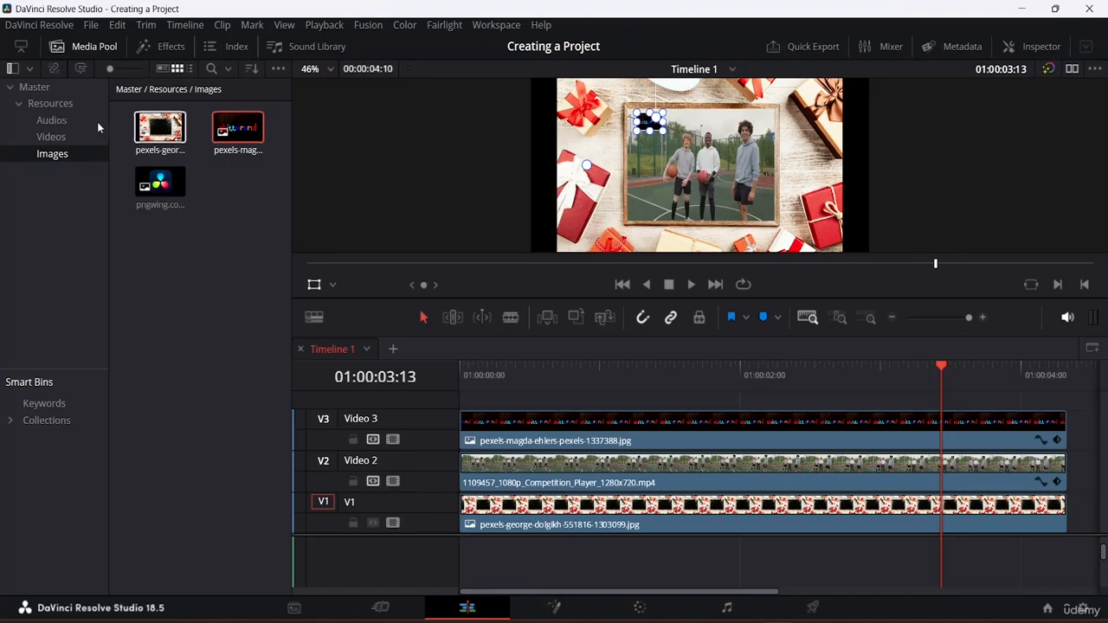
click(51, 136)
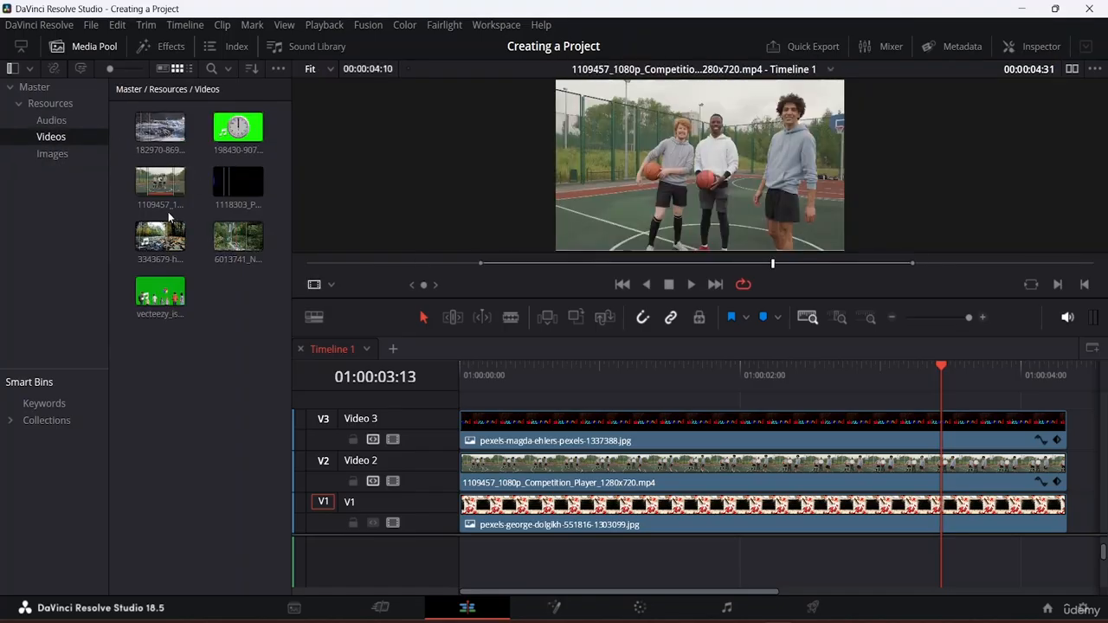
click(233, 246)
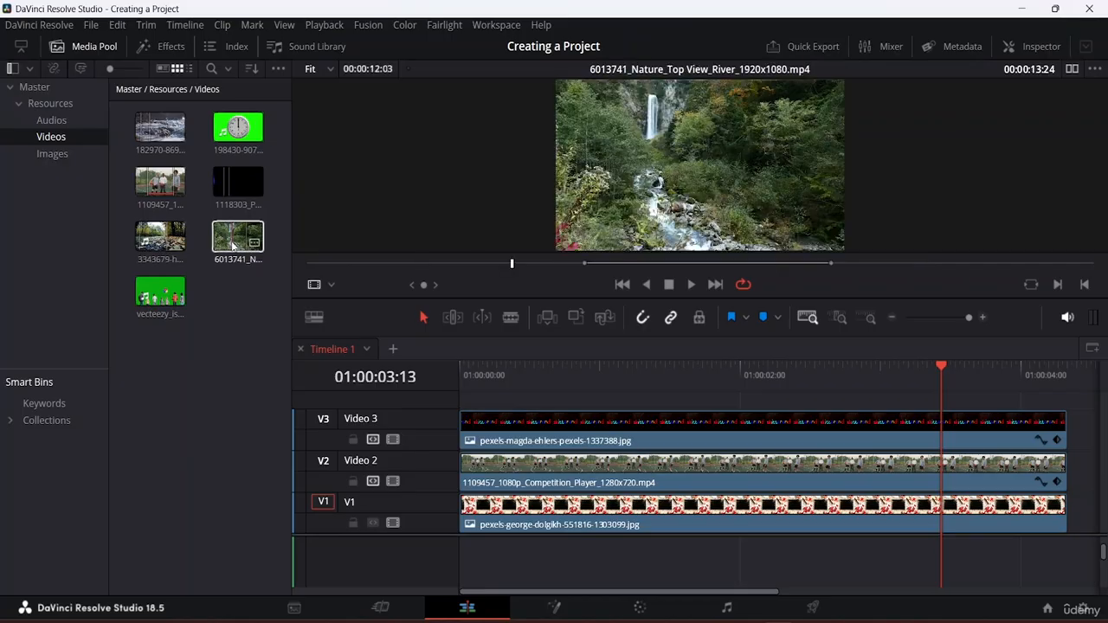
drag(232, 246, 822, 438)
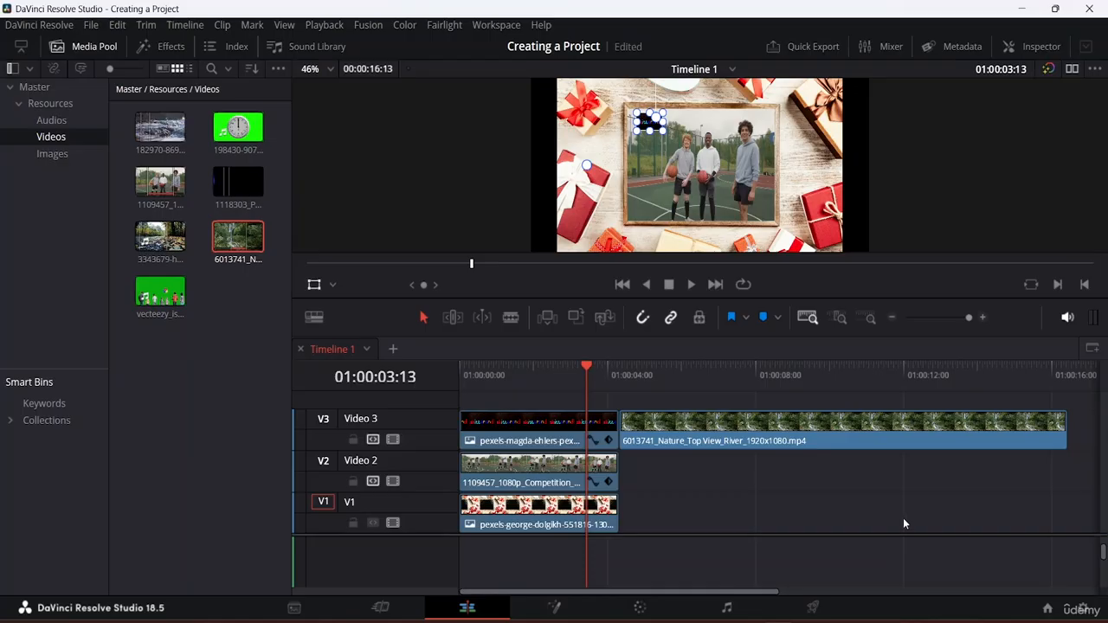
drag(1065, 426, 814, 397)
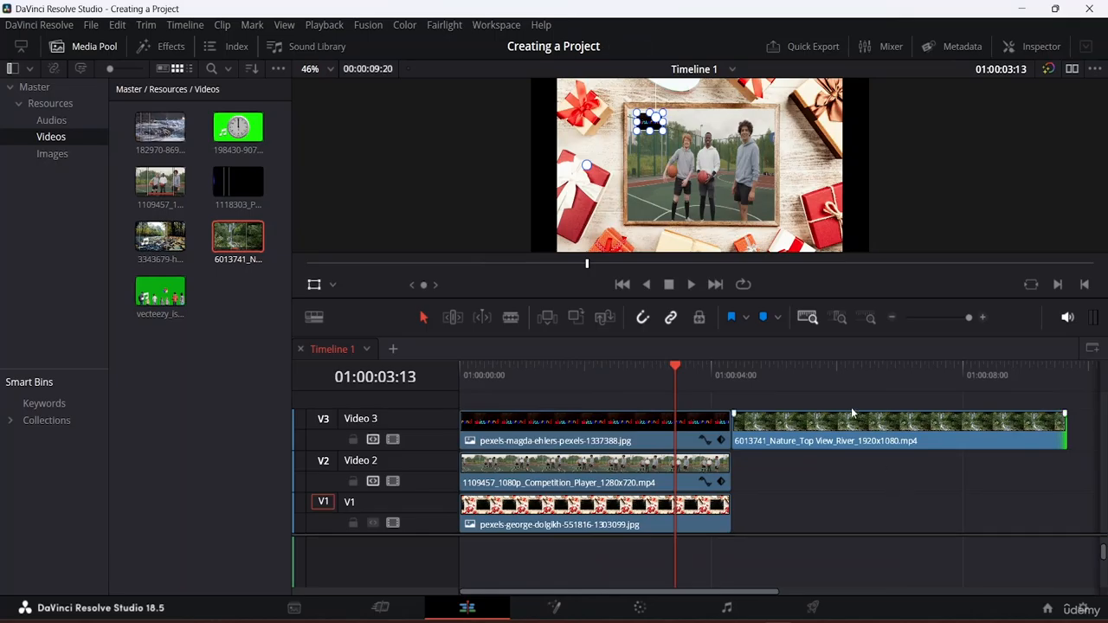
Move the river clip on Video 3 about half a second later to leave a gap, and view the gap at 01:00:04:17
drag(674, 368, 779, 396)
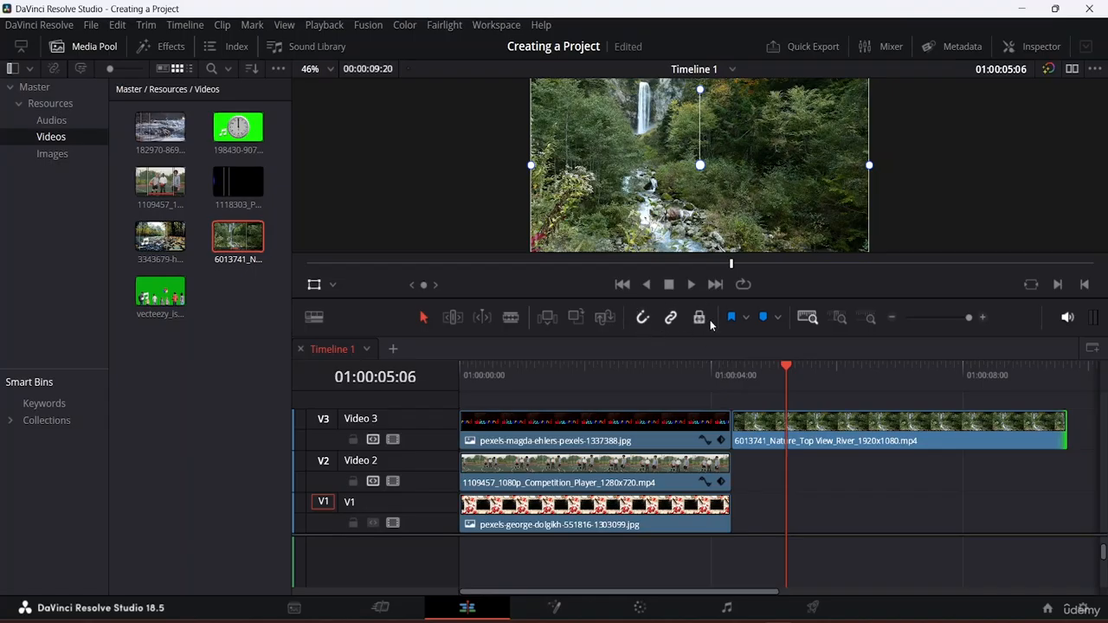
drag(767, 421, 804, 422)
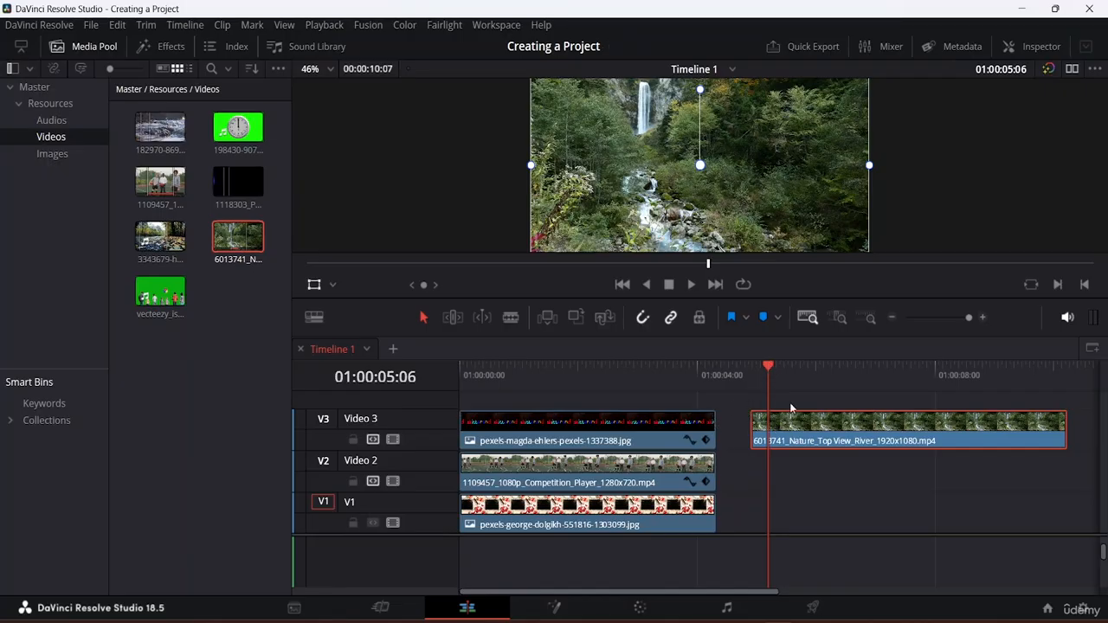
drag(771, 361, 731, 368)
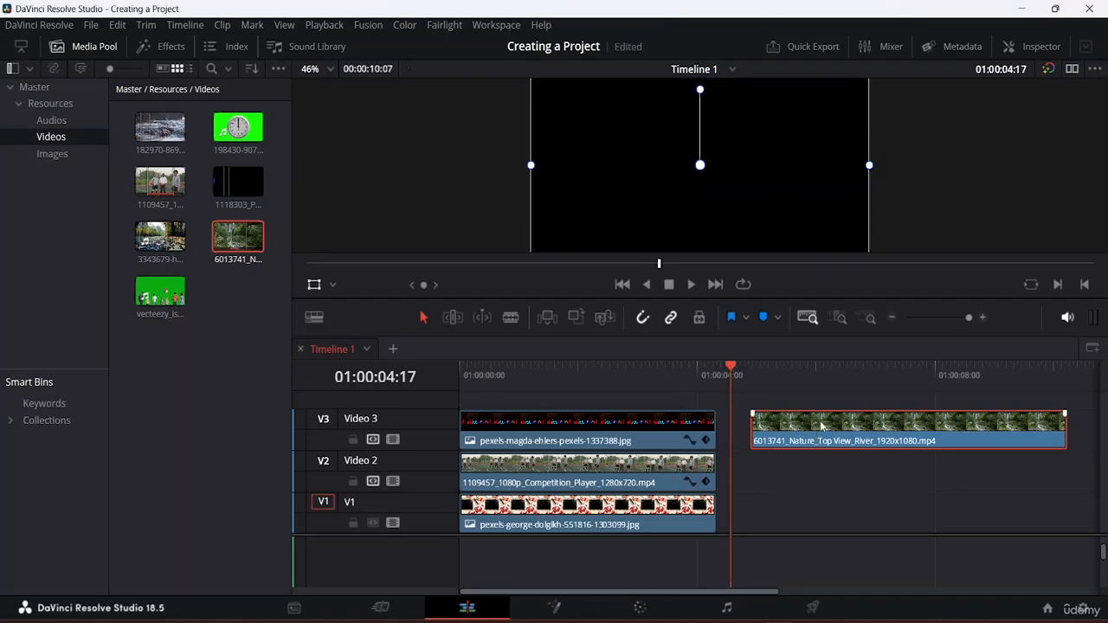
Try moving the river clip on Video 3 toward the end of the image clip, first with snapping on and again with it off
drag(821, 424, 786, 411)
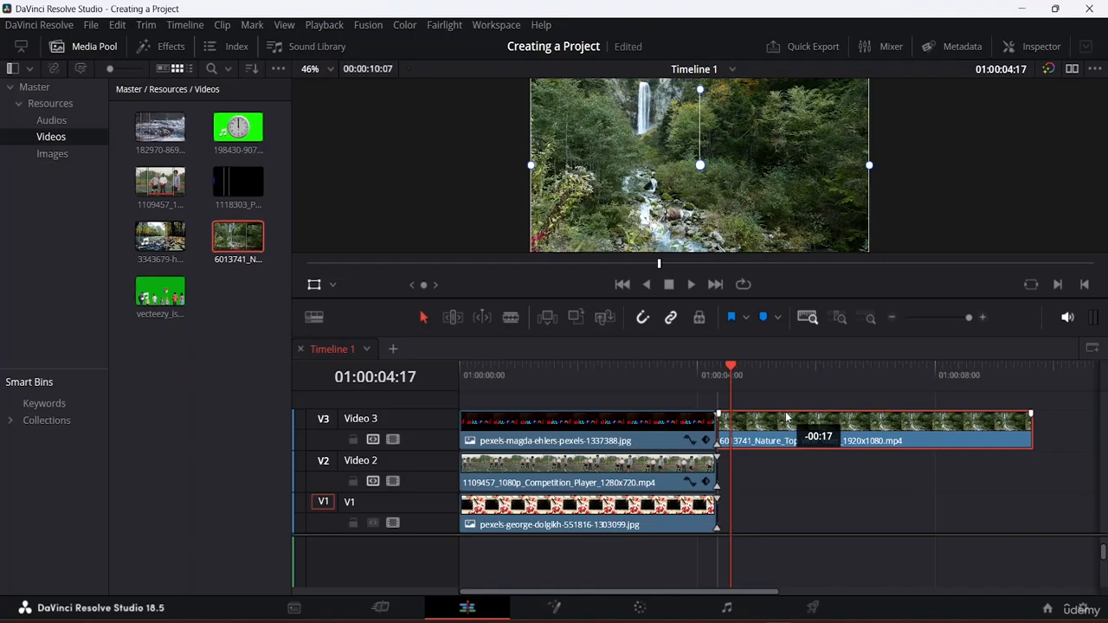
mouse_move(785, 411)
mouse_down()
mouse_move(787, 434)
mouse_move(769, 428)
mouse_move(784, 428)
mouse_move(789, 409)
mouse_up()
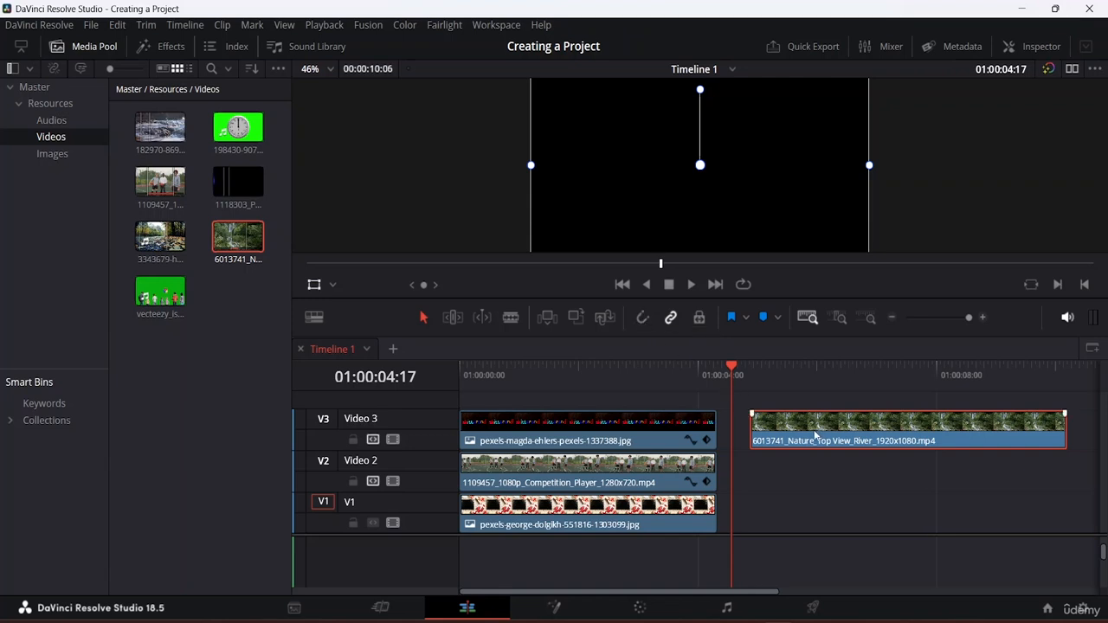
drag(815, 428, 790, 425)
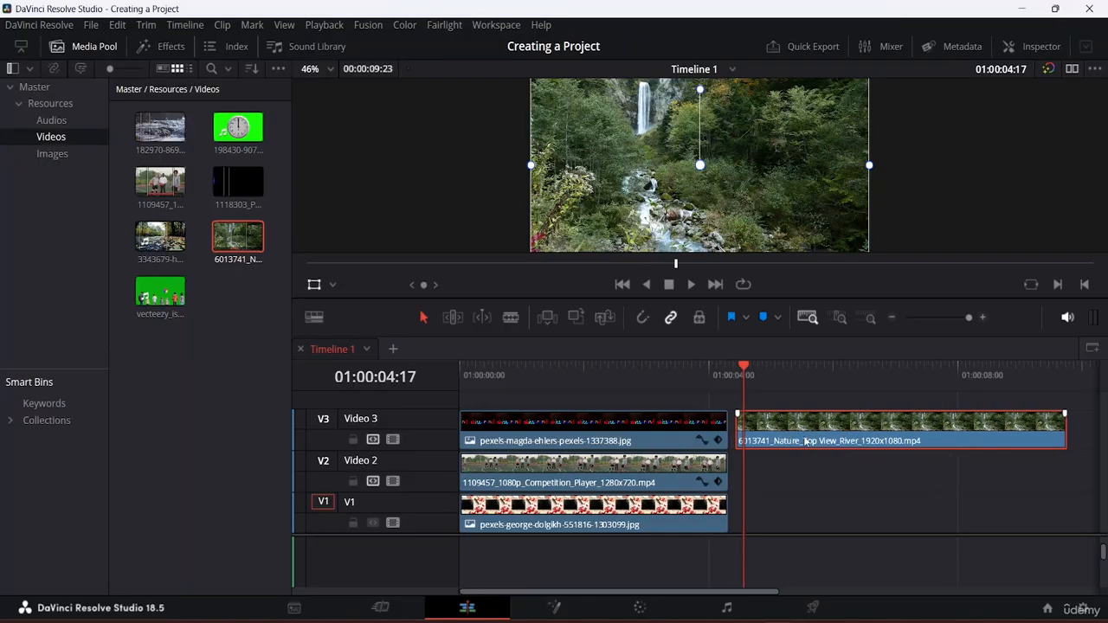
Save the project, turn snapping back on and move the river clip closer to the end of the image on Video 3
key(ctrl+s)
click(642, 319)
drag(809, 429, 802, 428)
click(804, 491)
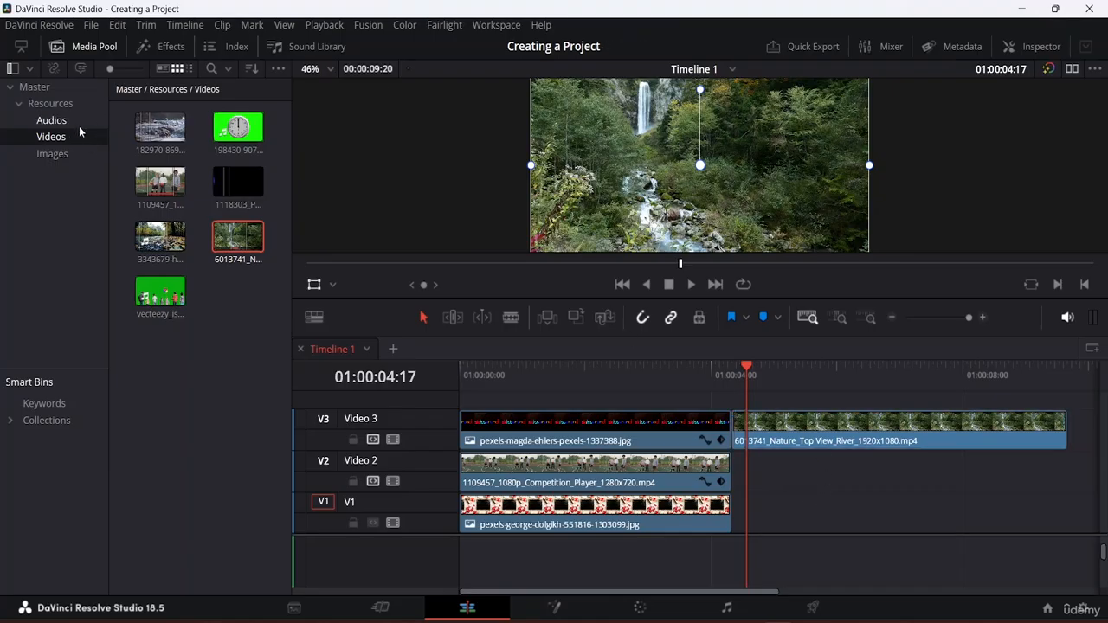
Add the 3343679-hd video after the river clip on Video 3 and reduce the audio track height to its minimum
click(747, 371)
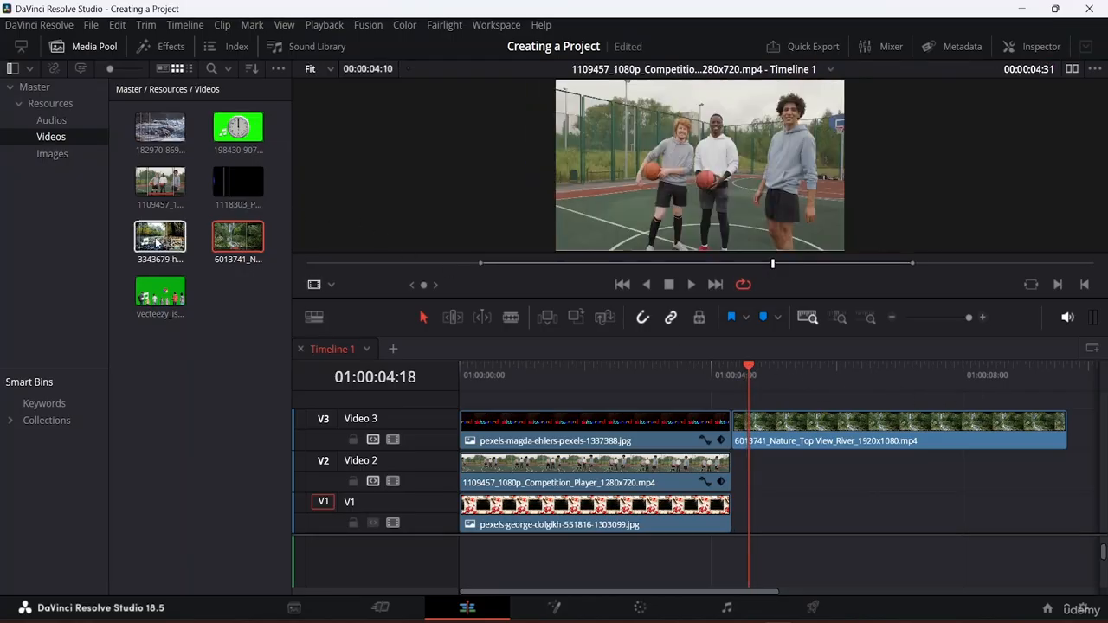
drag(160, 235, 1022, 430)
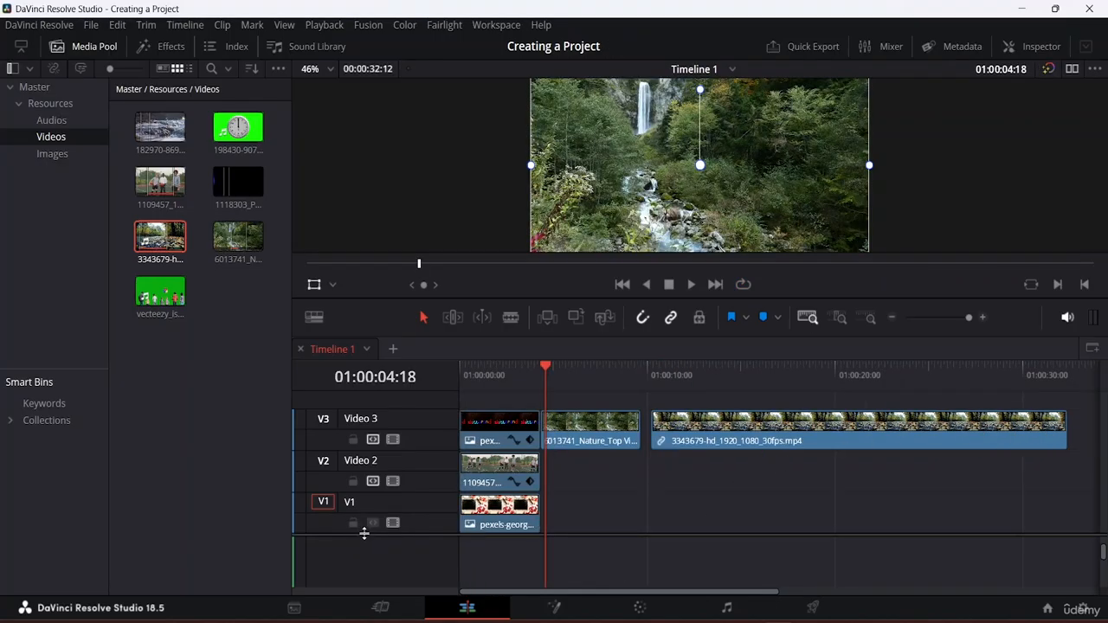
drag(362, 530, 382, 425)
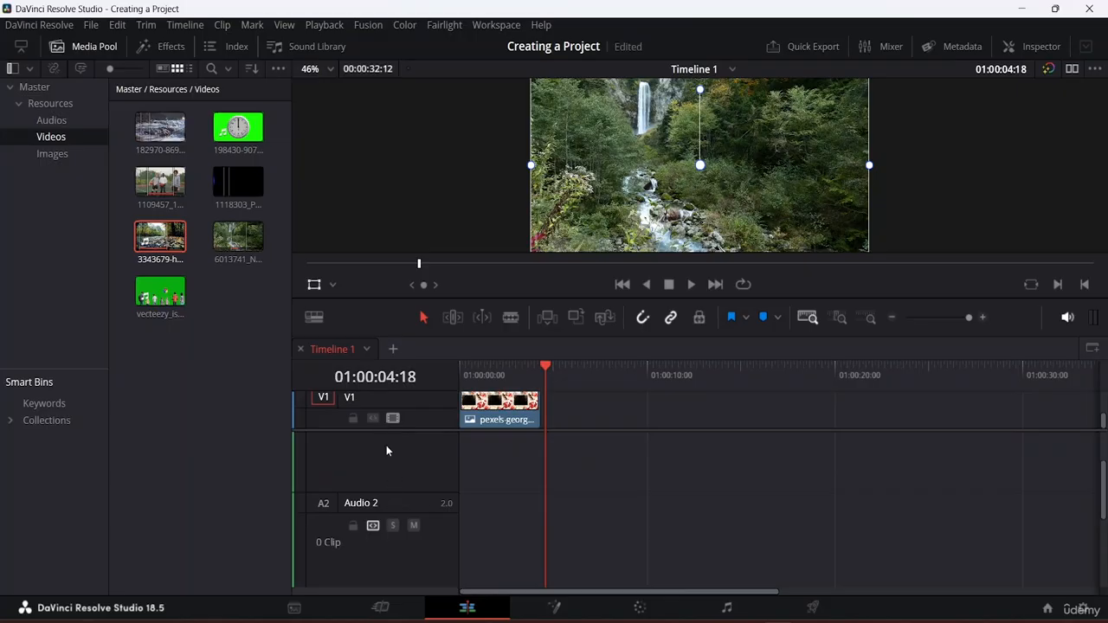
click(315, 317)
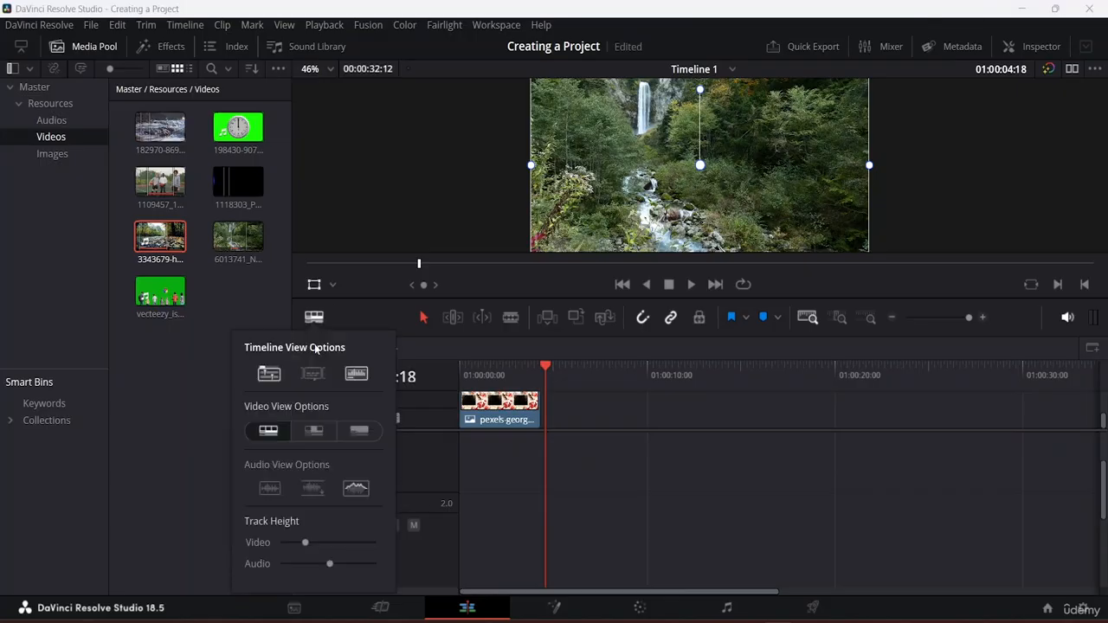
drag(331, 564, 279, 561)
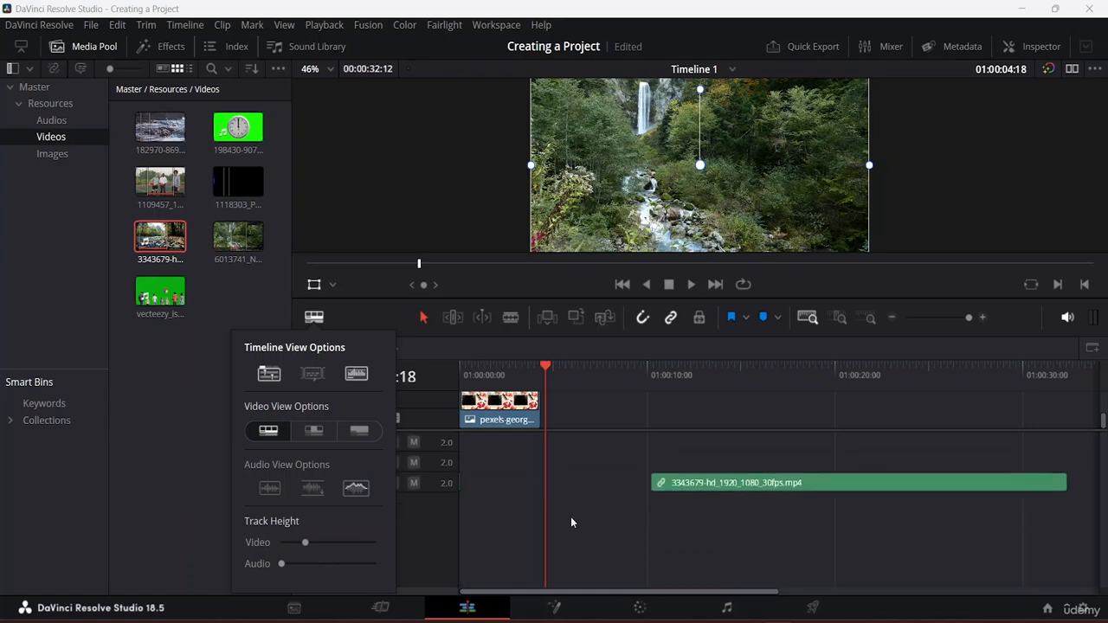
click(410, 534)
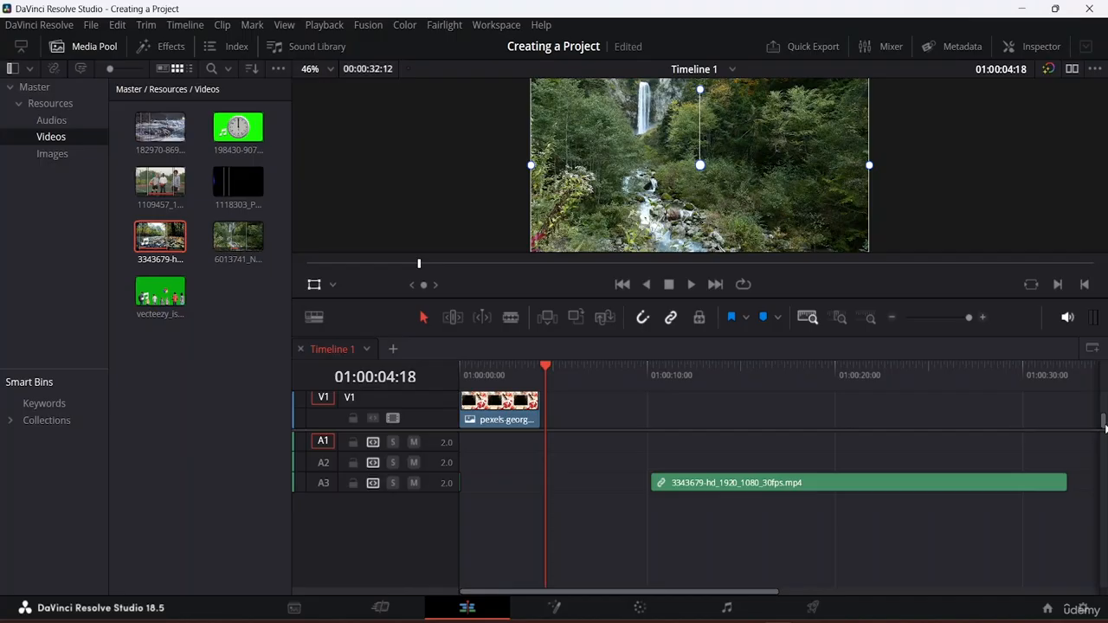
drag(1104, 423, 1104, 401)
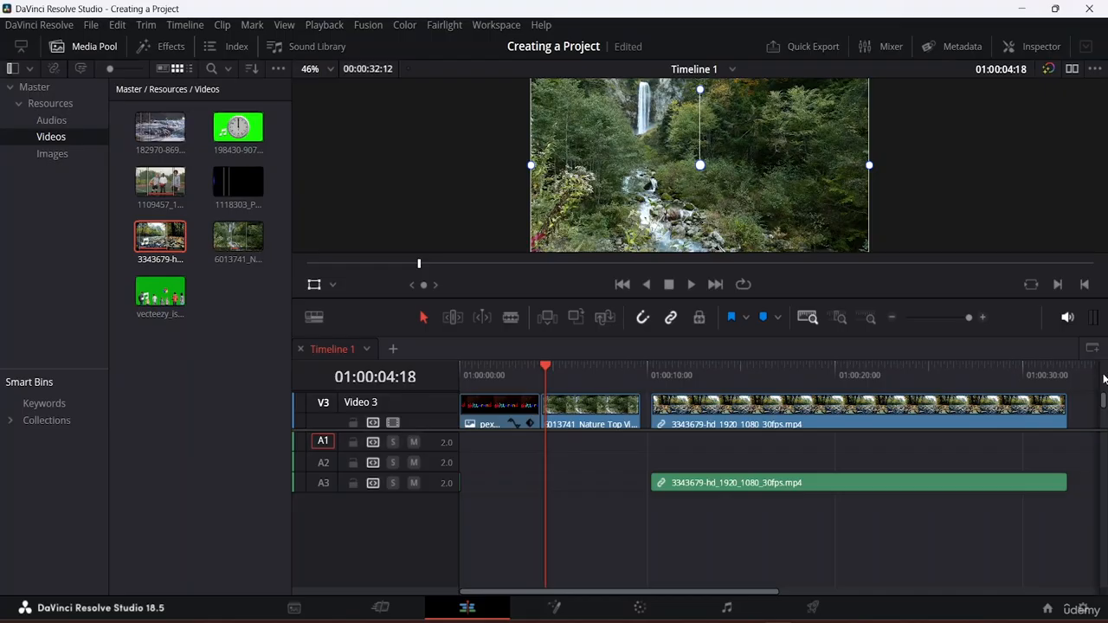
Turn off Linked Selection and cut only the audio part of the 3343679-hd clip from track A3
click(739, 407)
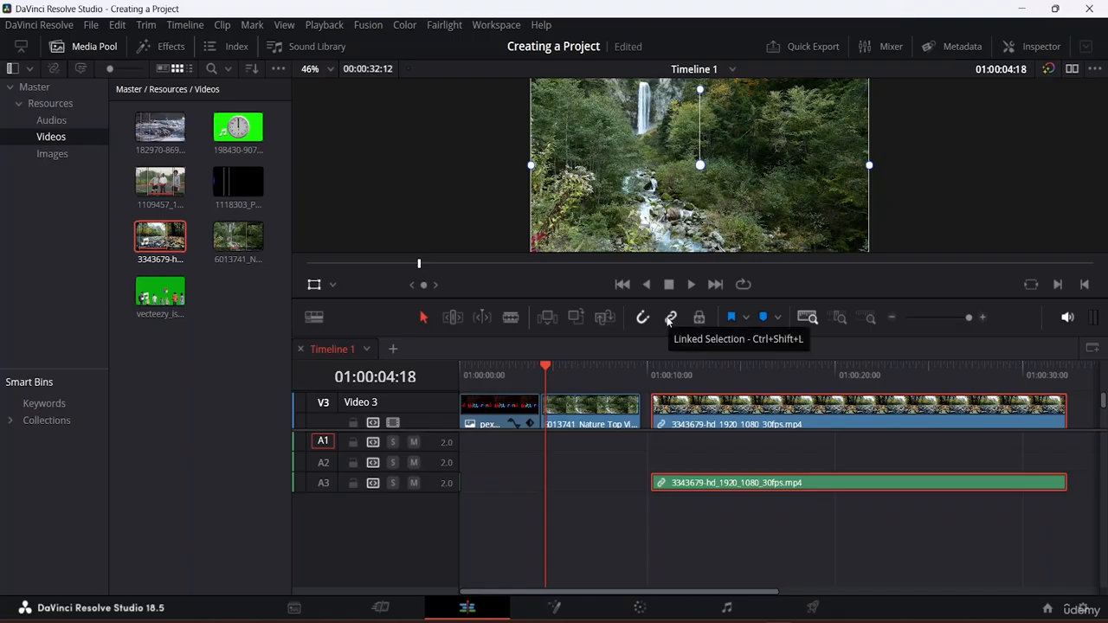
click(751, 519)
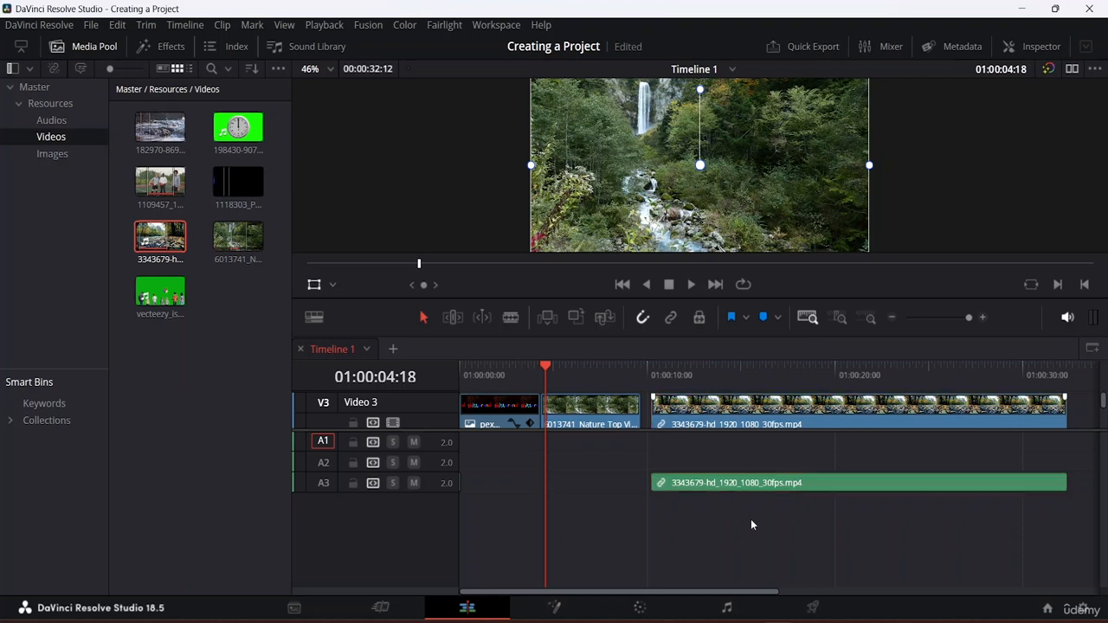
click(736, 486)
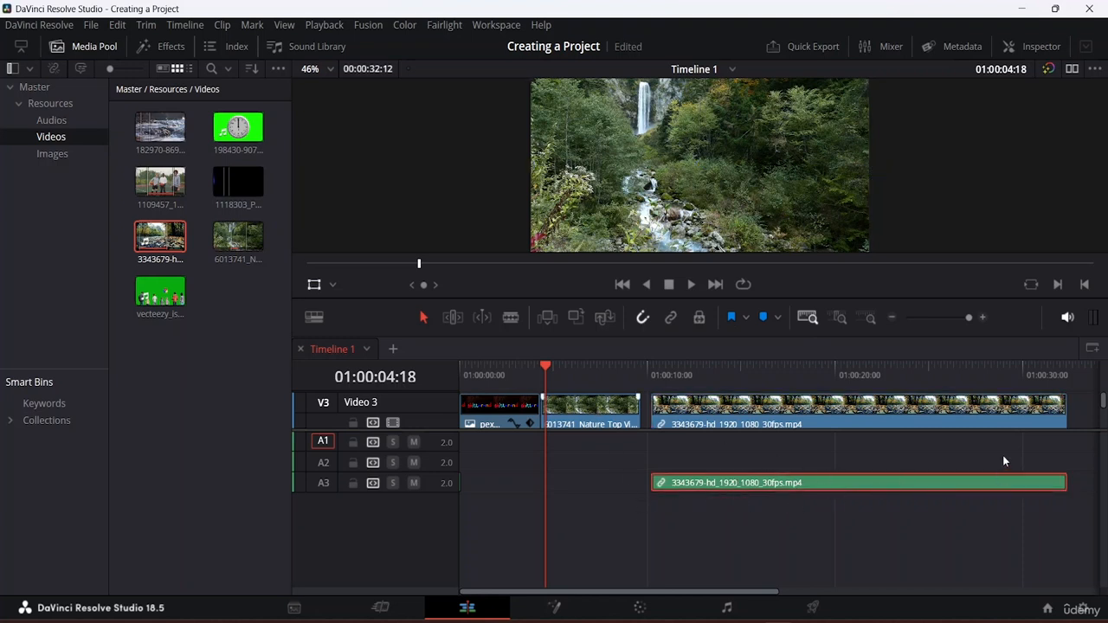
click(736, 411)
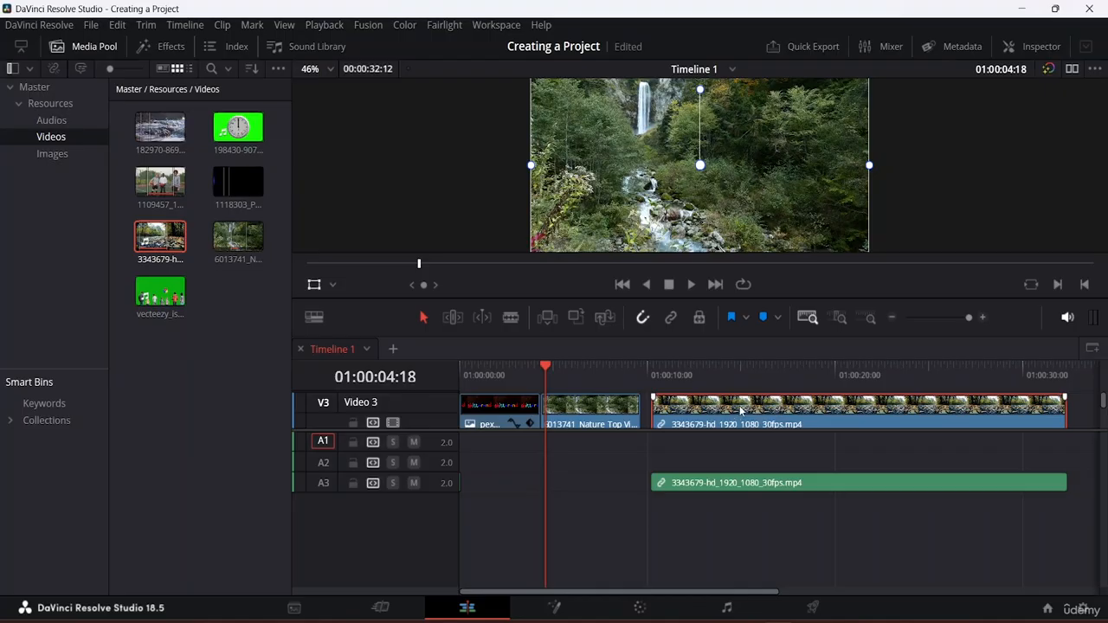
click(703, 484)
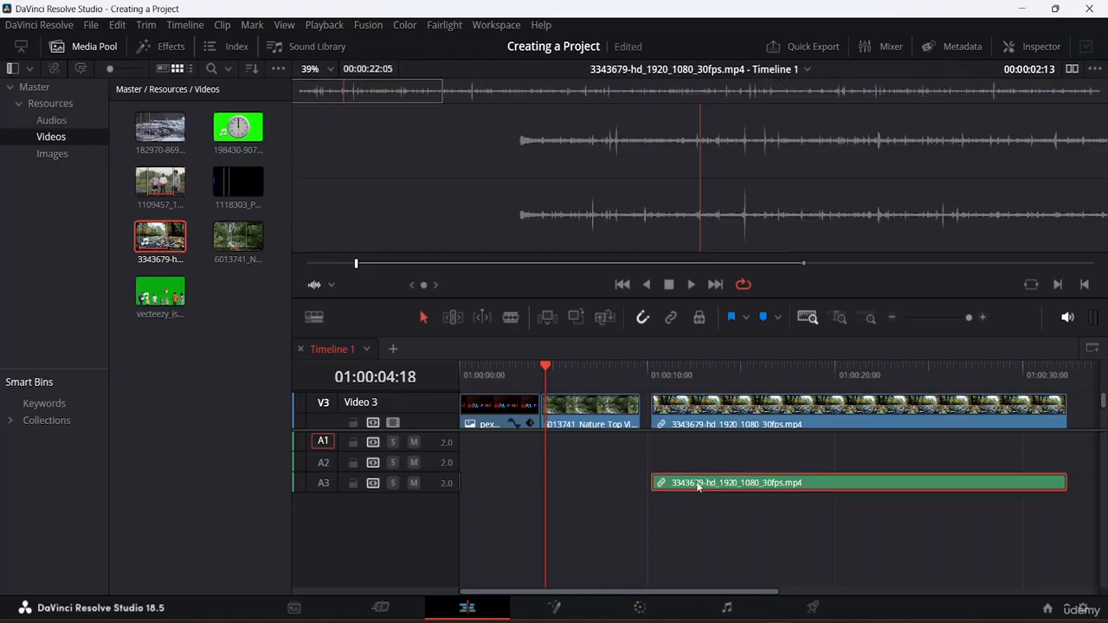
right_click(764, 483)
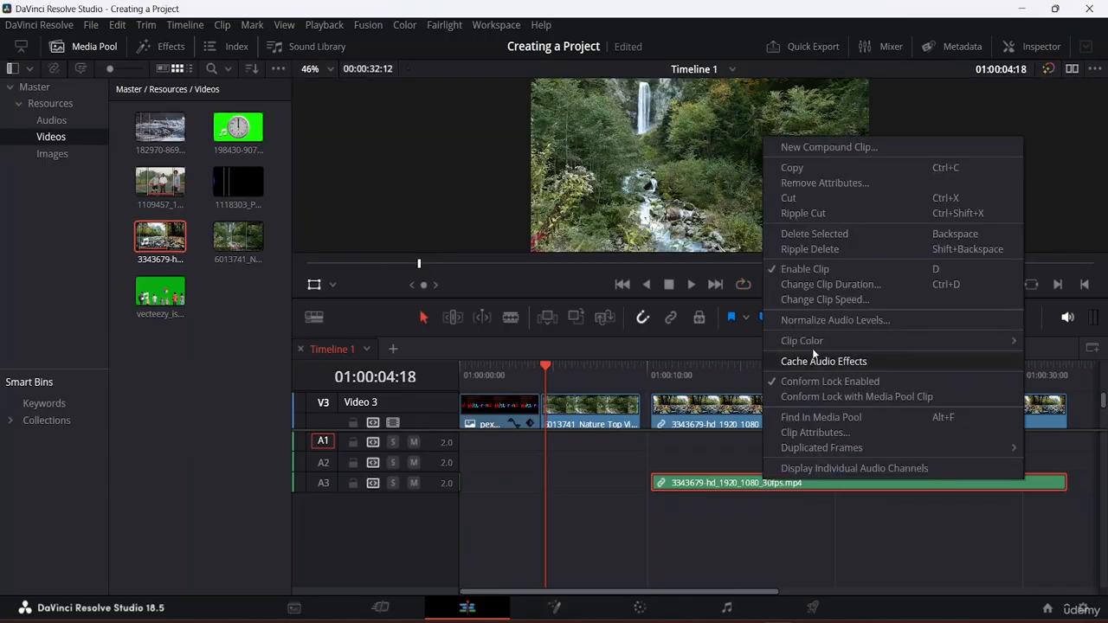
click(834, 200)
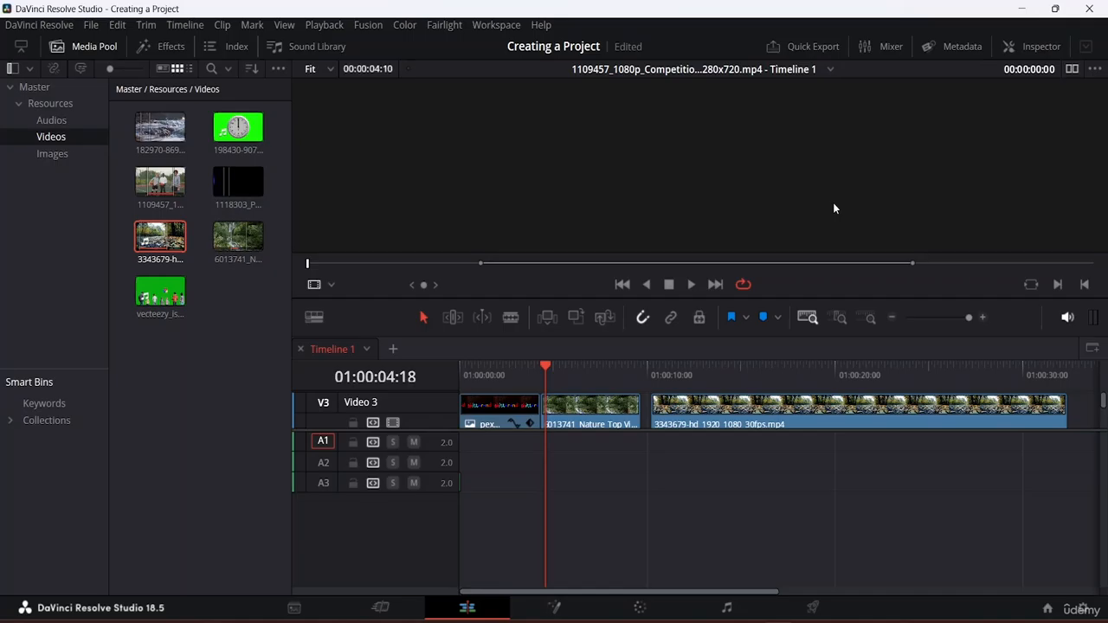
Try Position Lock on the timeline tracks and switch it off again
click(836, 395)
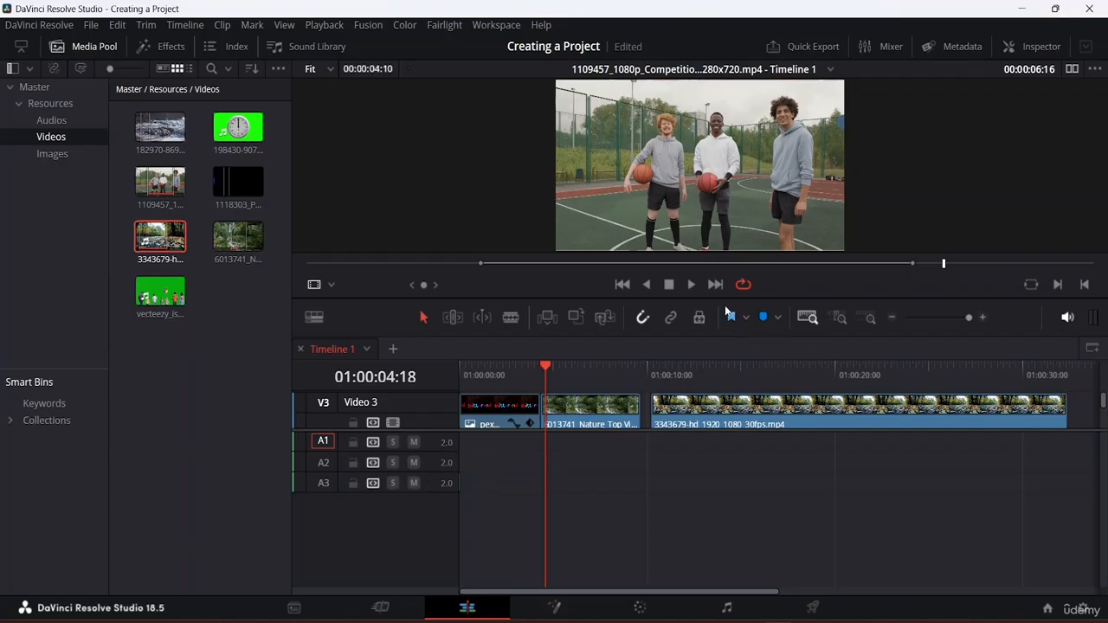
click(699, 318)
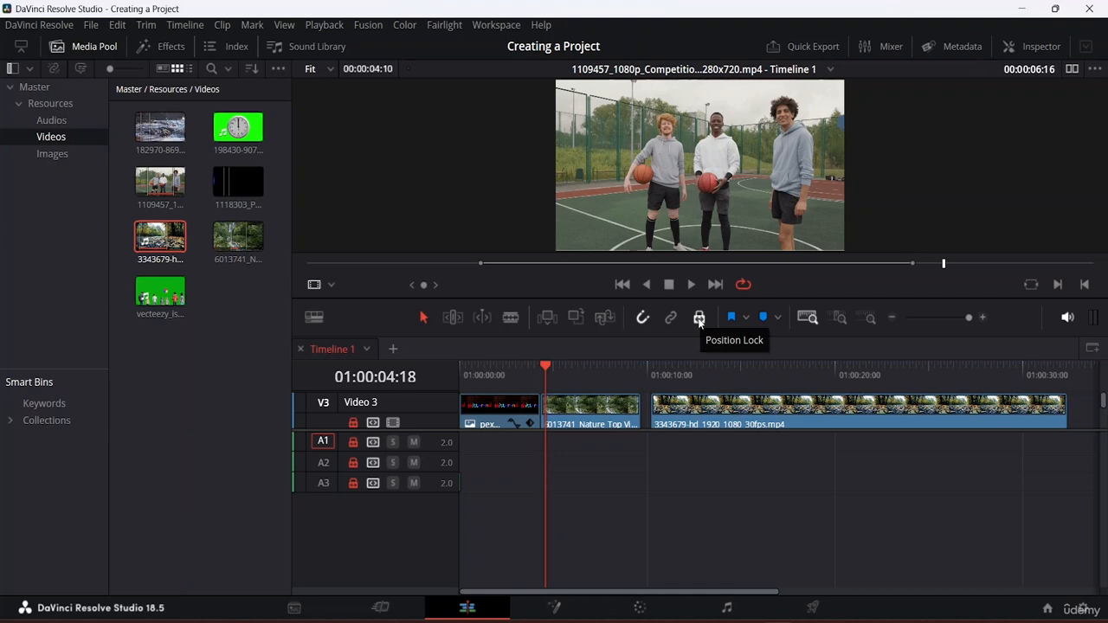
click(700, 318)
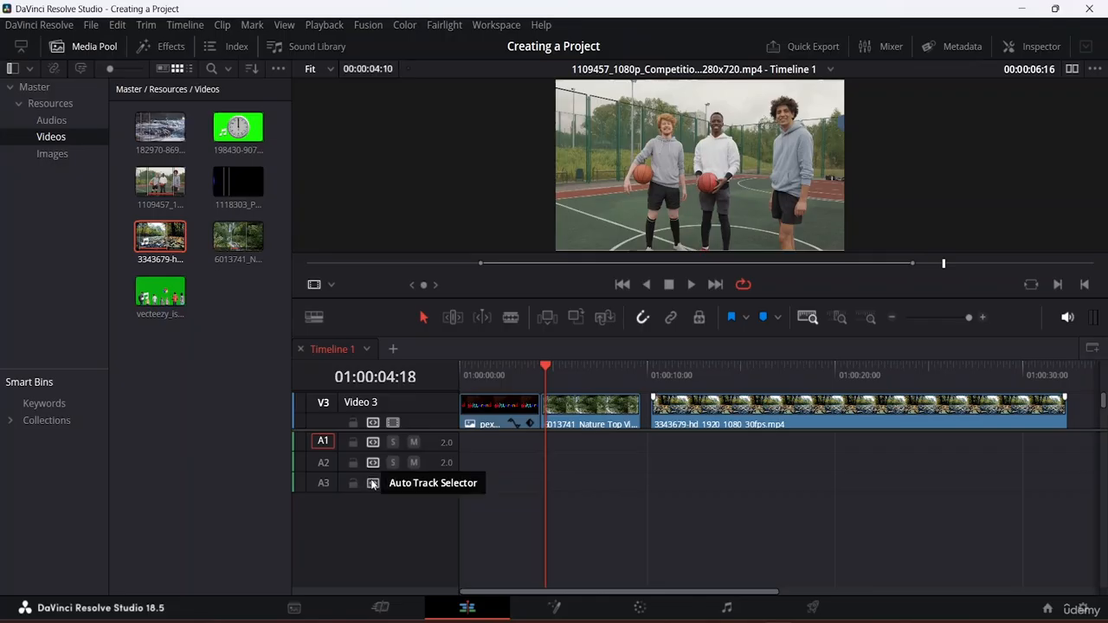
Delete the 3343679-hd clip's video part from Video 3 and save the project
click(740, 412)
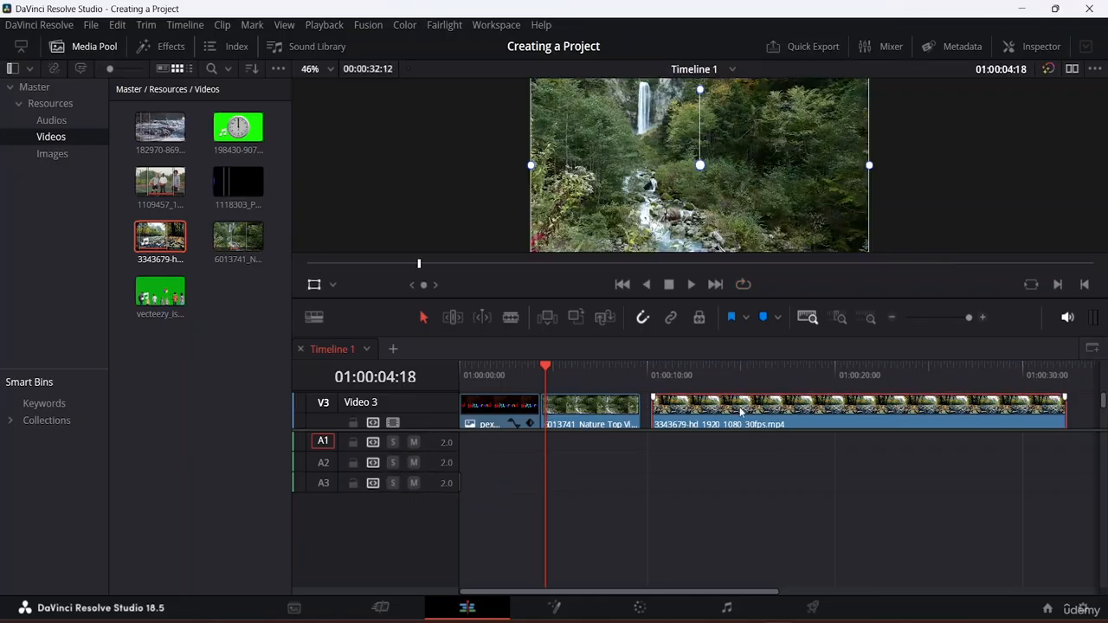
key(Delete)
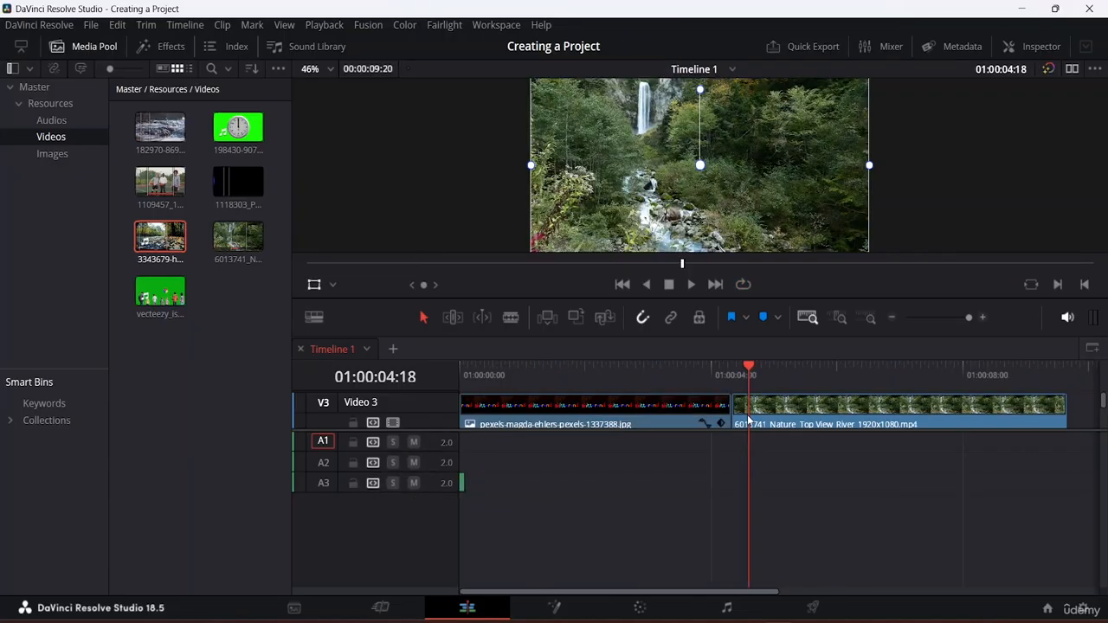
key(ctrl+s)
Remove the tiny movement-200697.mp3 fragment at the start of track A3 and the 6013741 Nature river clip on Video 3
drag(457, 430, 466, 520)
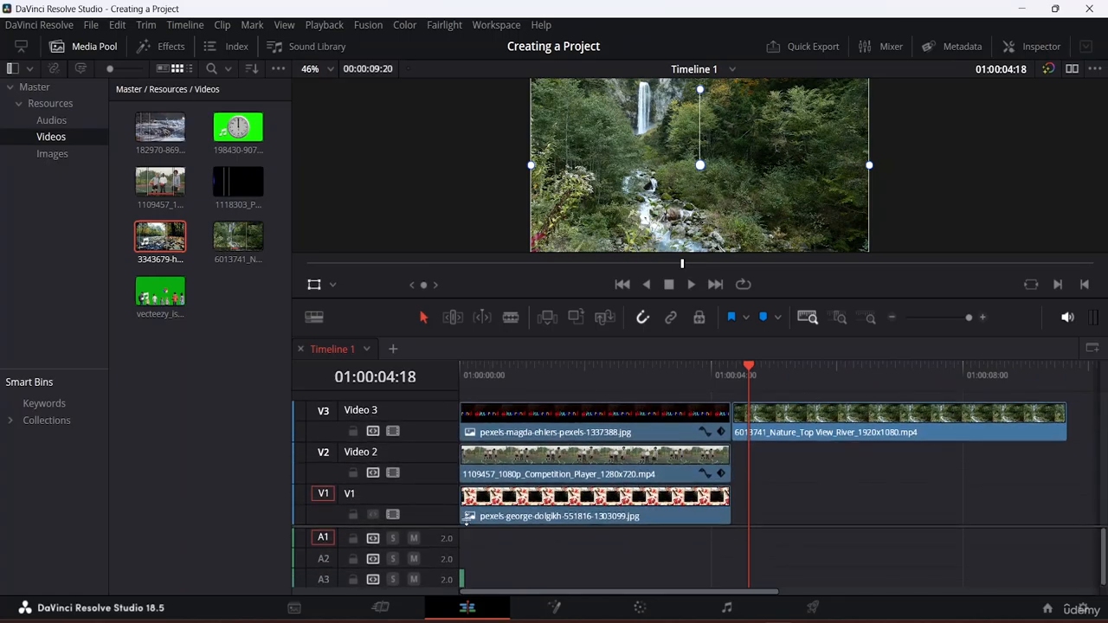
scroll(505, 546, down, 1)
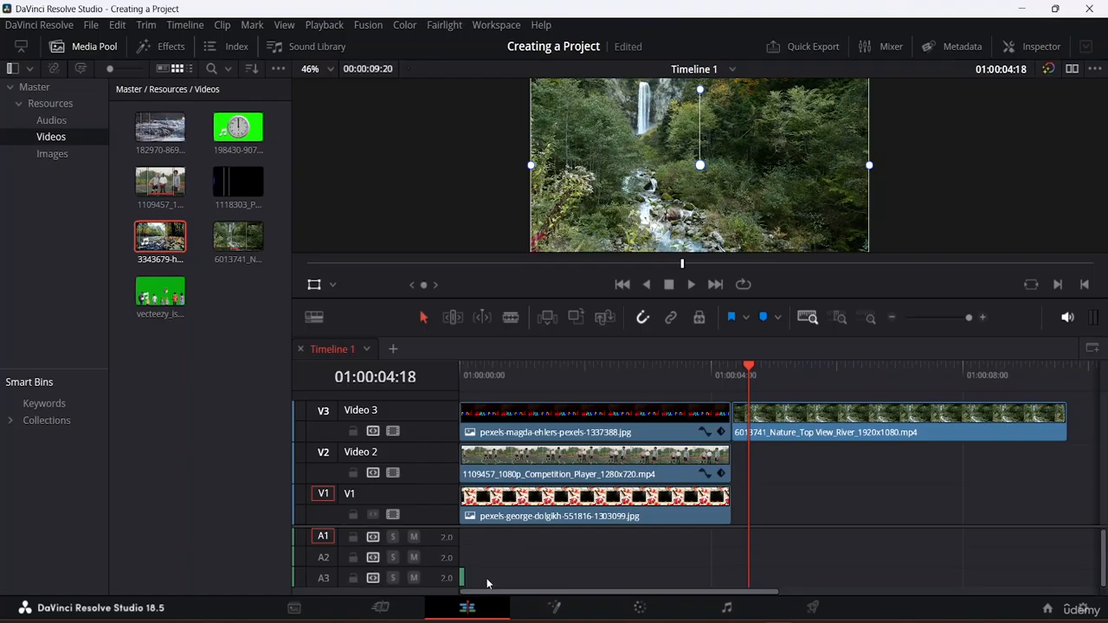
click(462, 578)
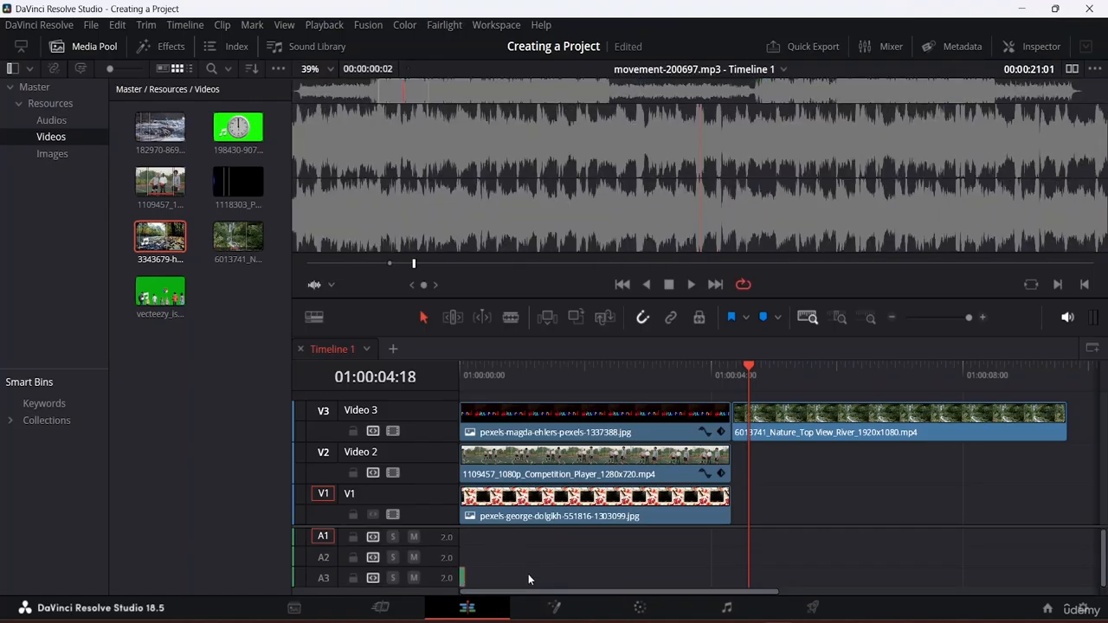
right_click(461, 579)
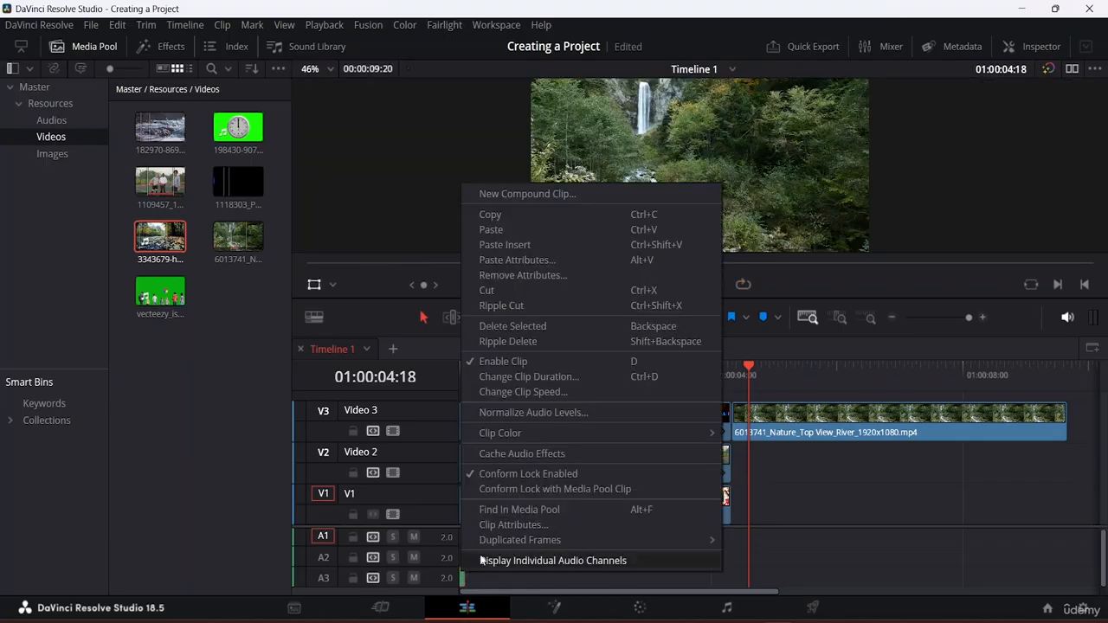
click(511, 290)
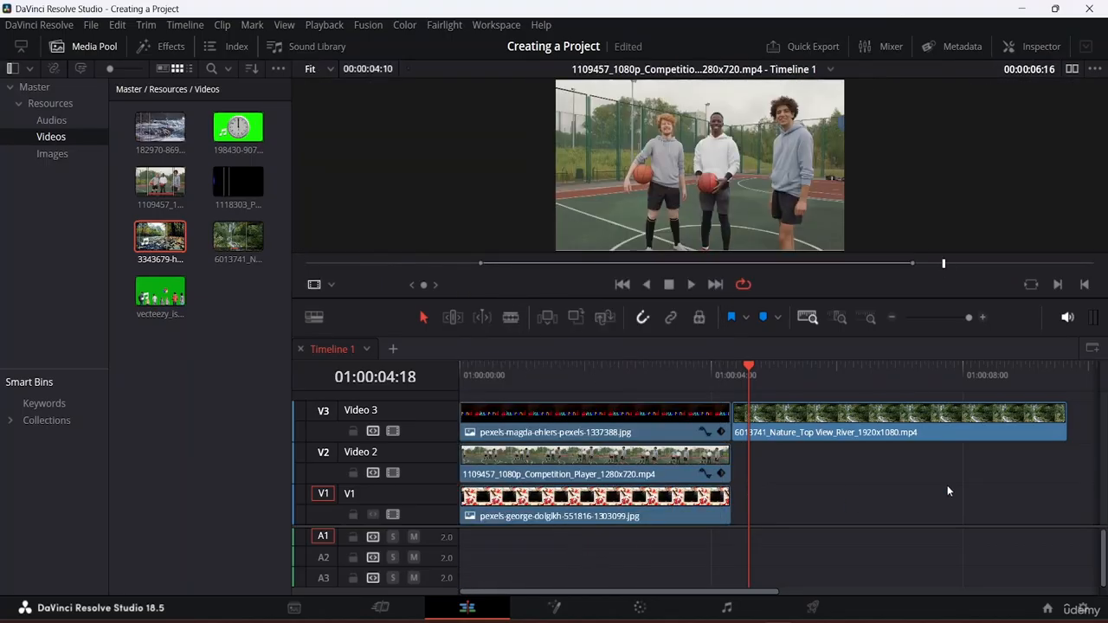
click(892, 429)
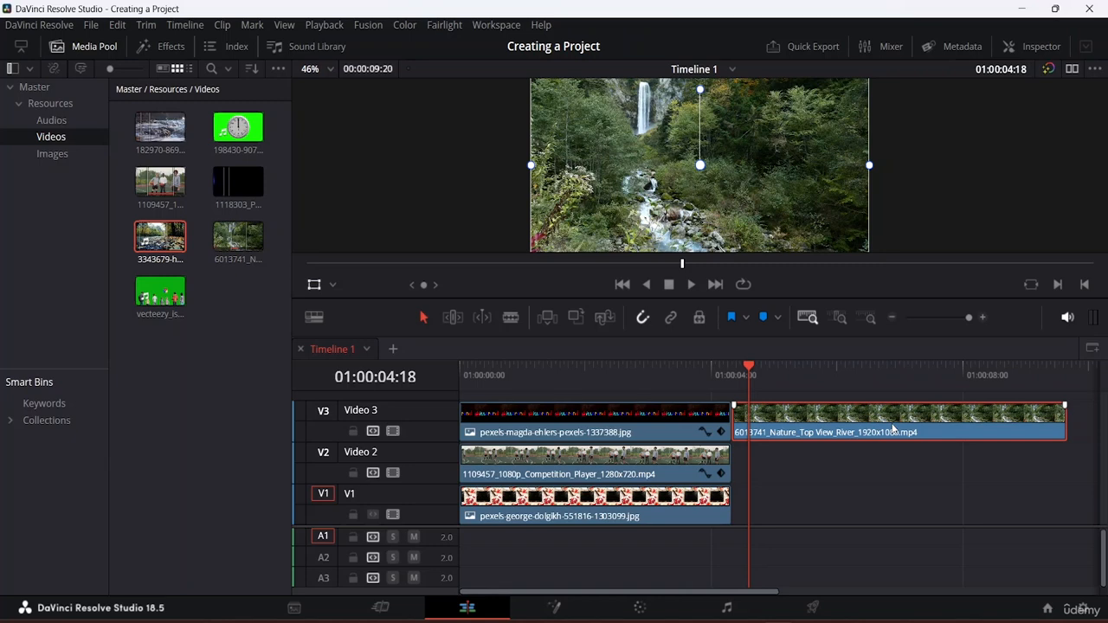
key(Delete)
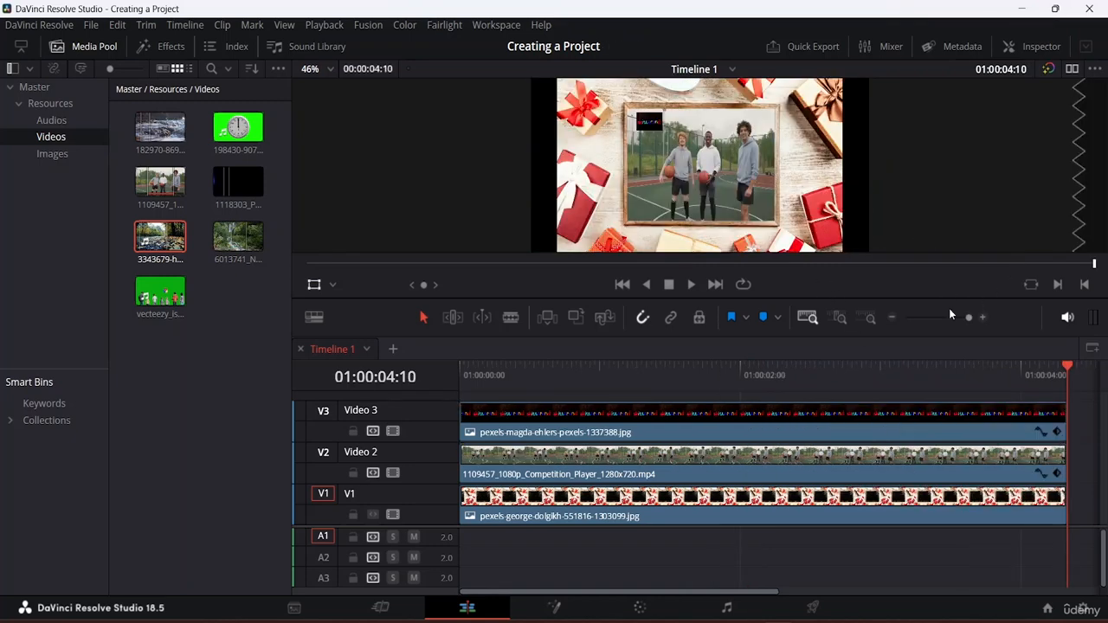
Move the 1109457 Competition Player clip from Video 2 to a new Video 4 track above the pexels-magda image
click(626, 467)
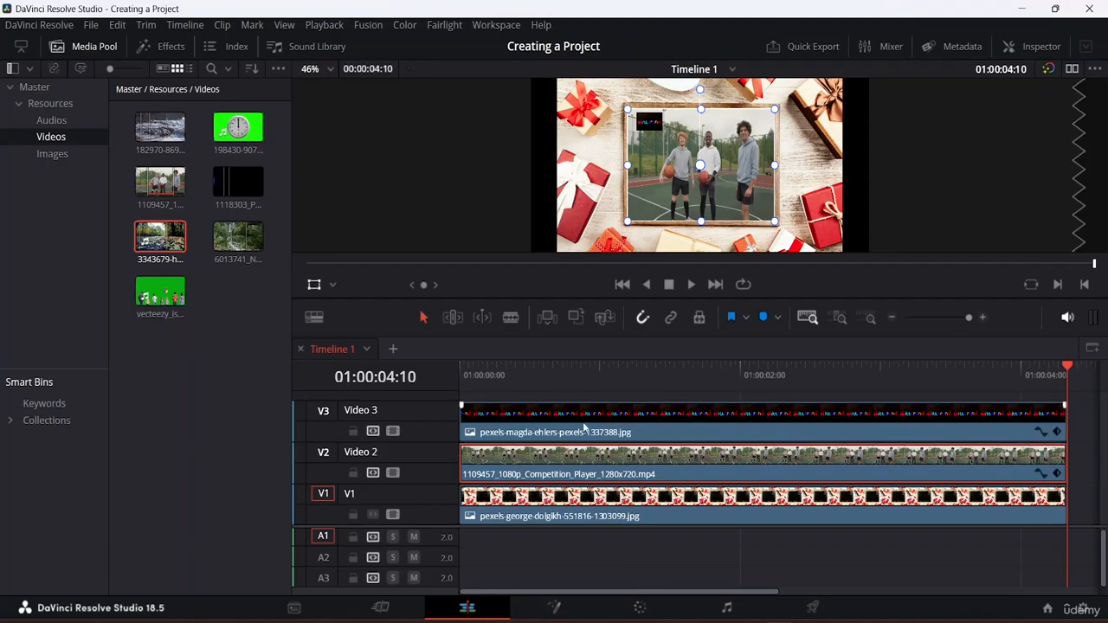
drag(594, 459, 604, 379)
drag(610, 470, 603, 368)
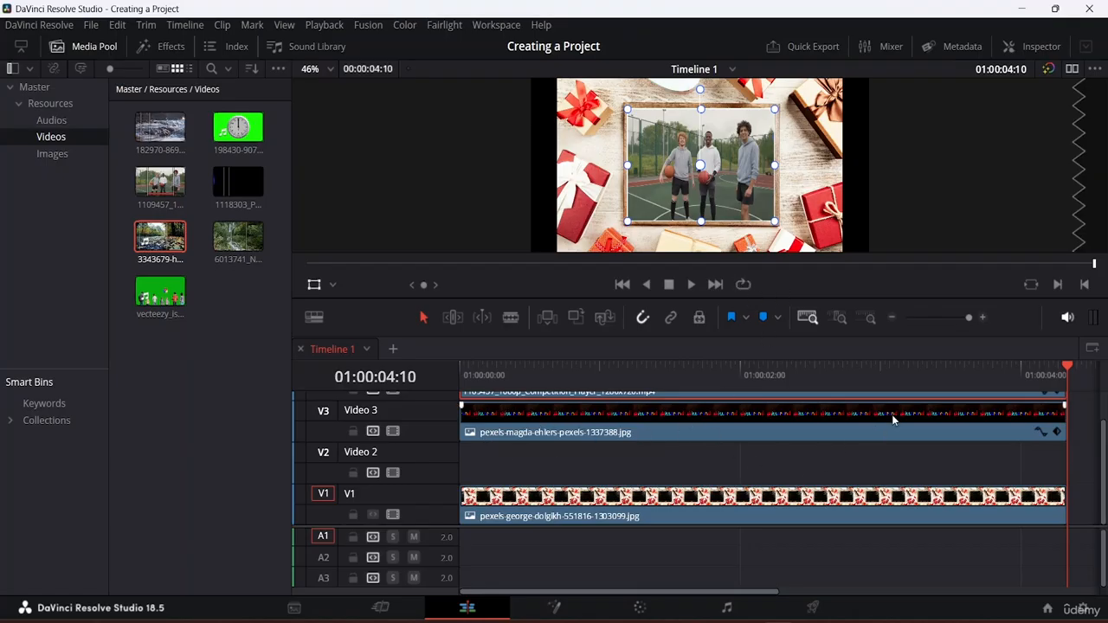
scroll(703, 451, up, 1)
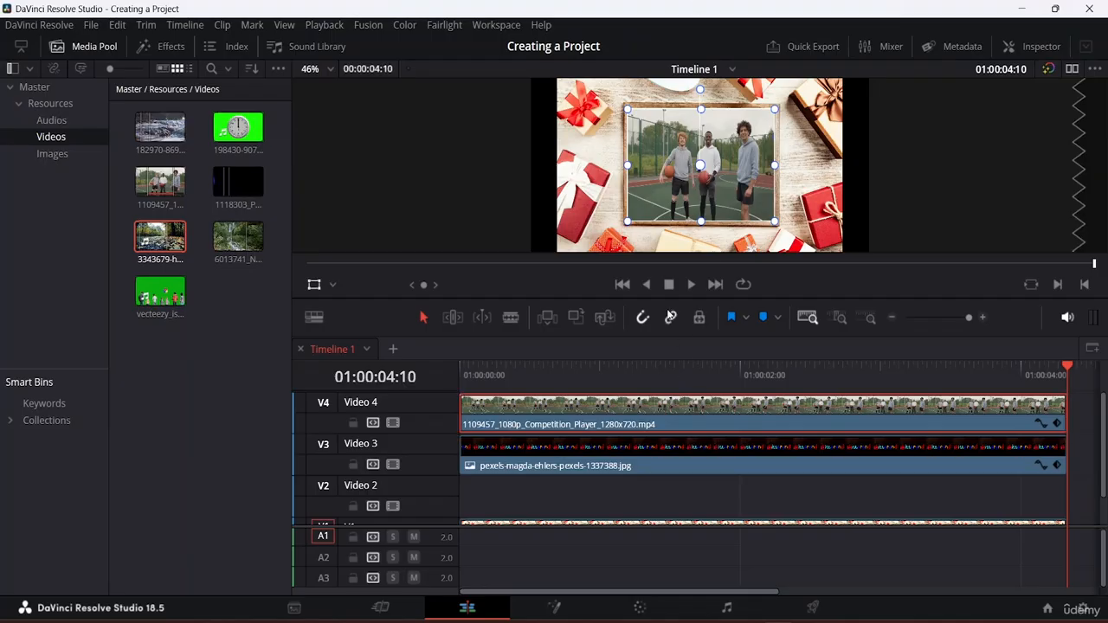
Move the 1109457 Competition Player clip back down to Video 2 and examine the small overlay image close up in the viewer
click(552, 413)
drag(551, 413, 533, 492)
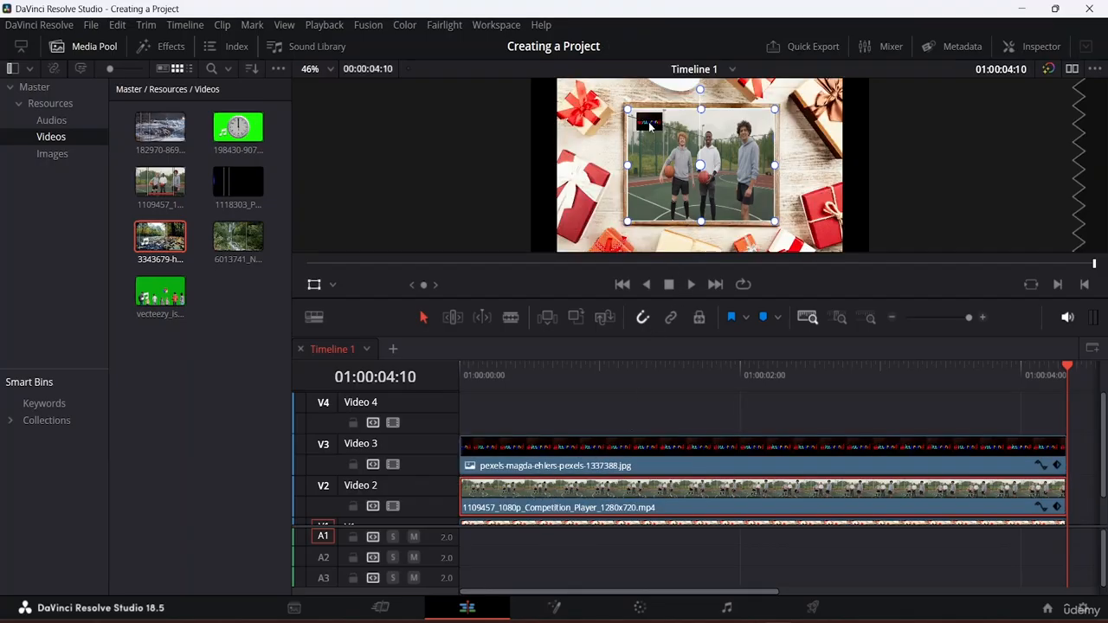
scroll(649, 121, up, 5)
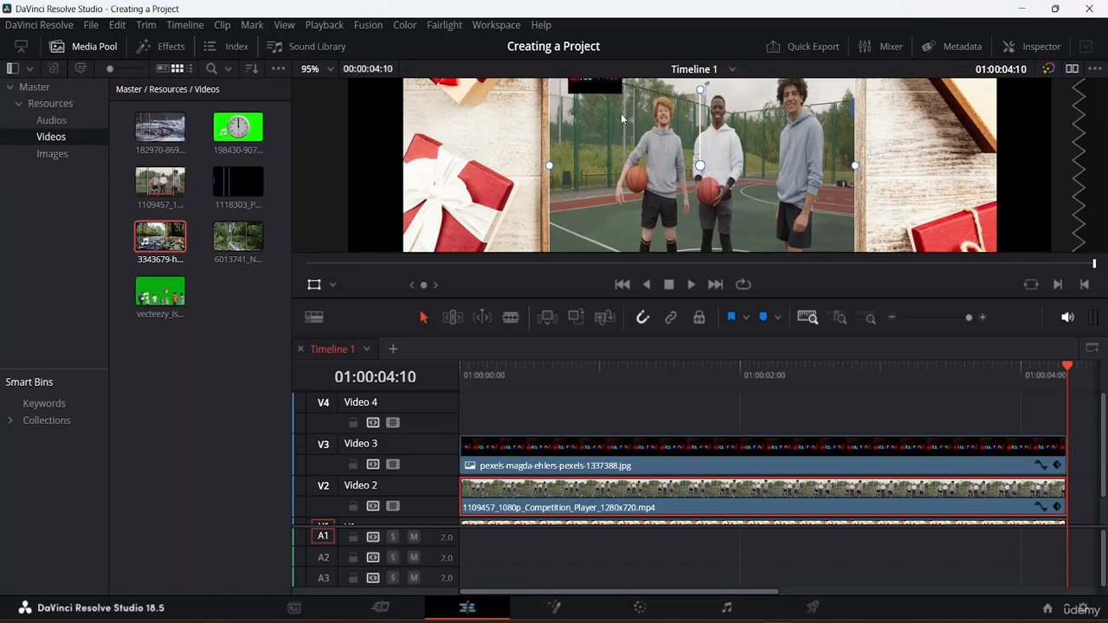
Examine the framed picture-in-picture composition and its small overlay at different viewer magnifications, with no clip selected
scroll(600, 122, down, 1)
scroll(597, 120, up, 3)
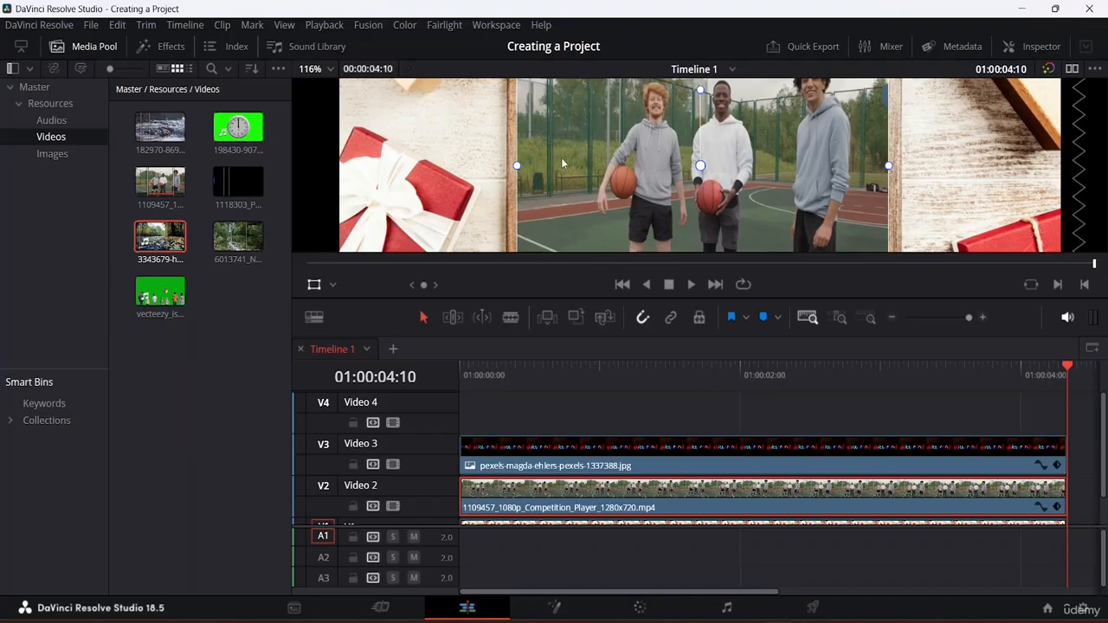
scroll(556, 131, up, 2)
scroll(556, 131, down, 2)
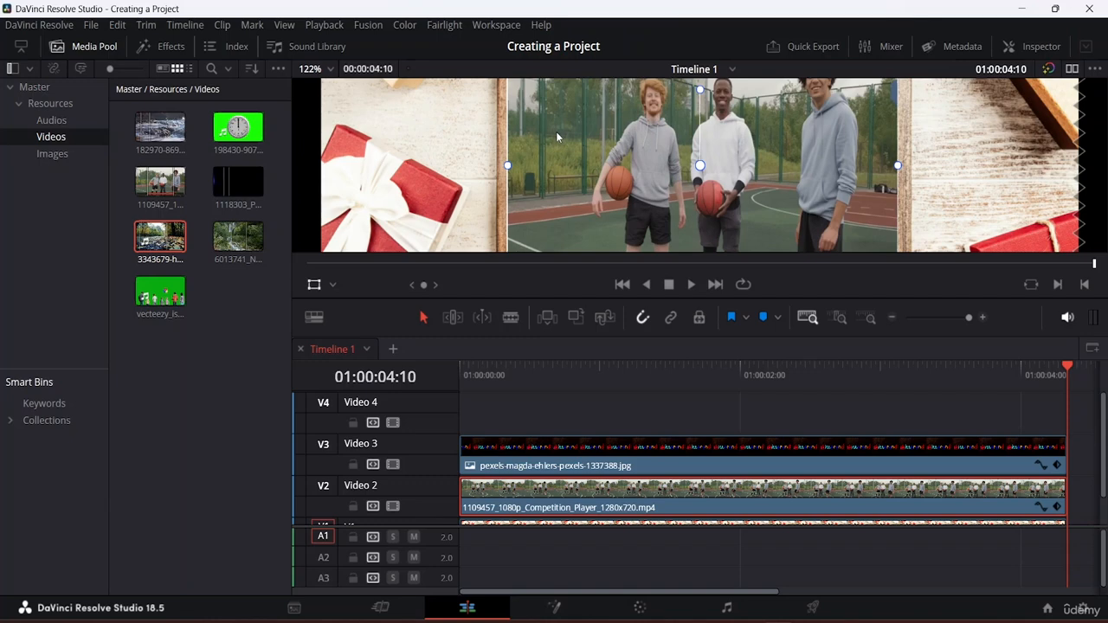
scroll(556, 132, down, 6)
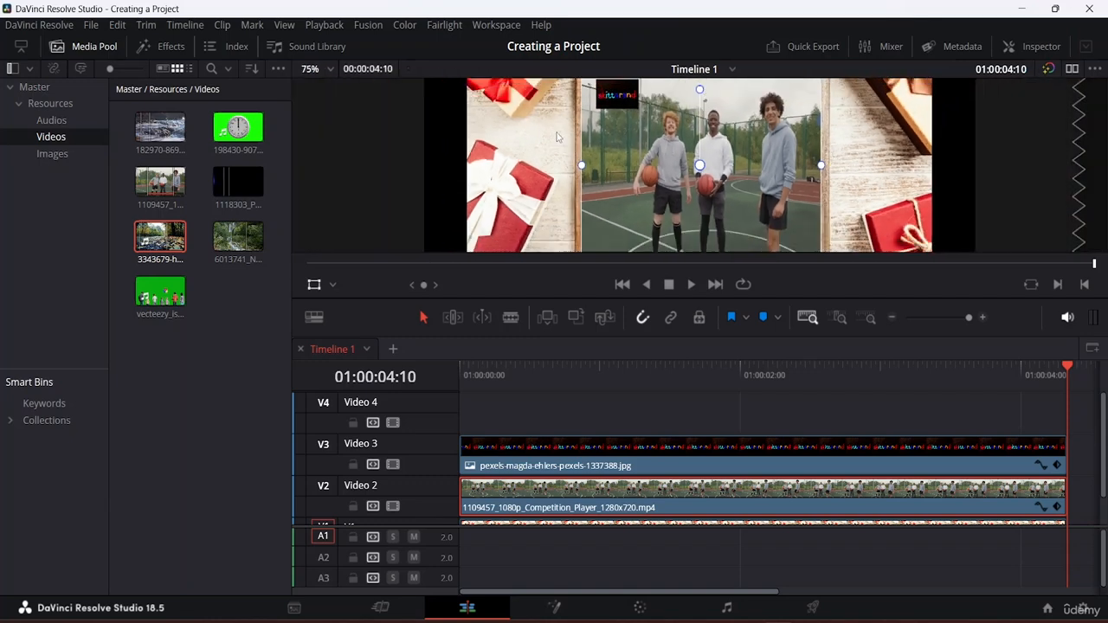
scroll(556, 131, down, 1)
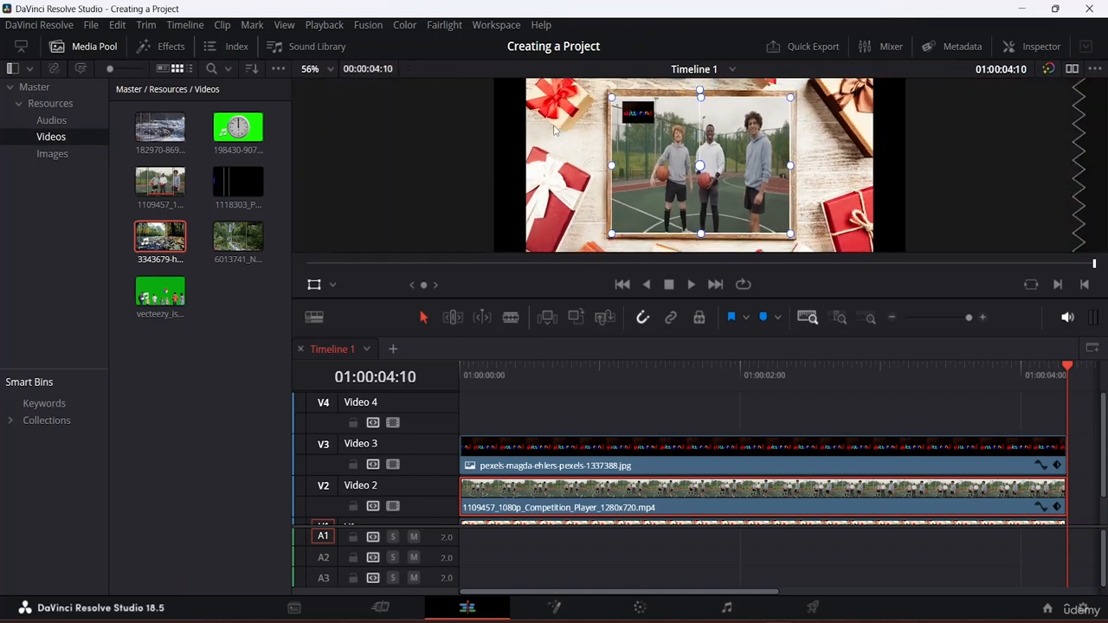
scroll(556, 131, down, 1)
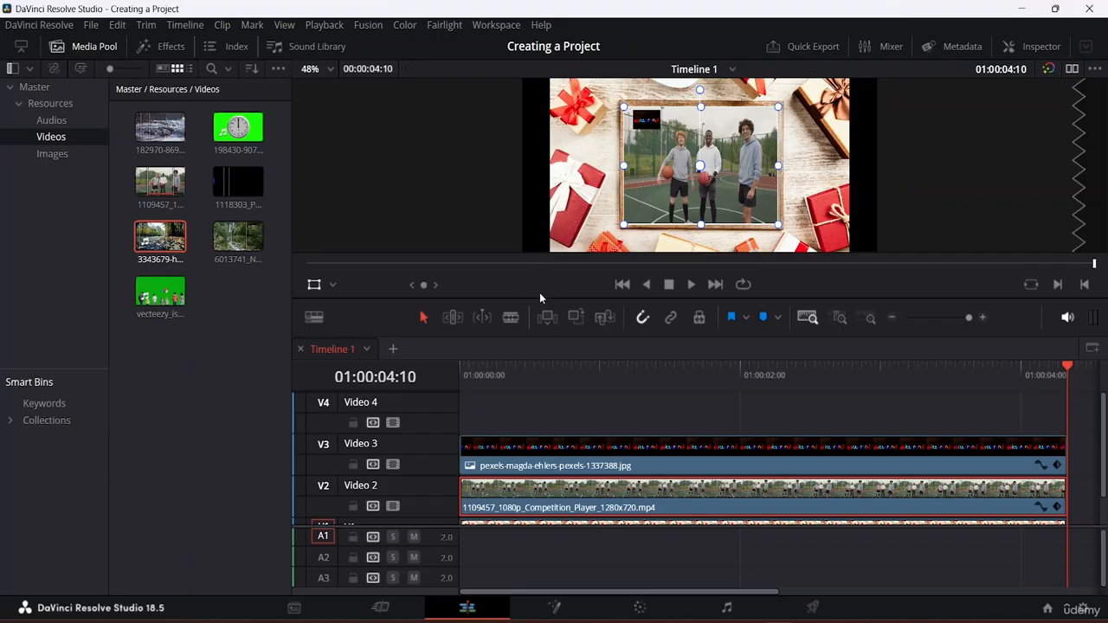
click(555, 410)
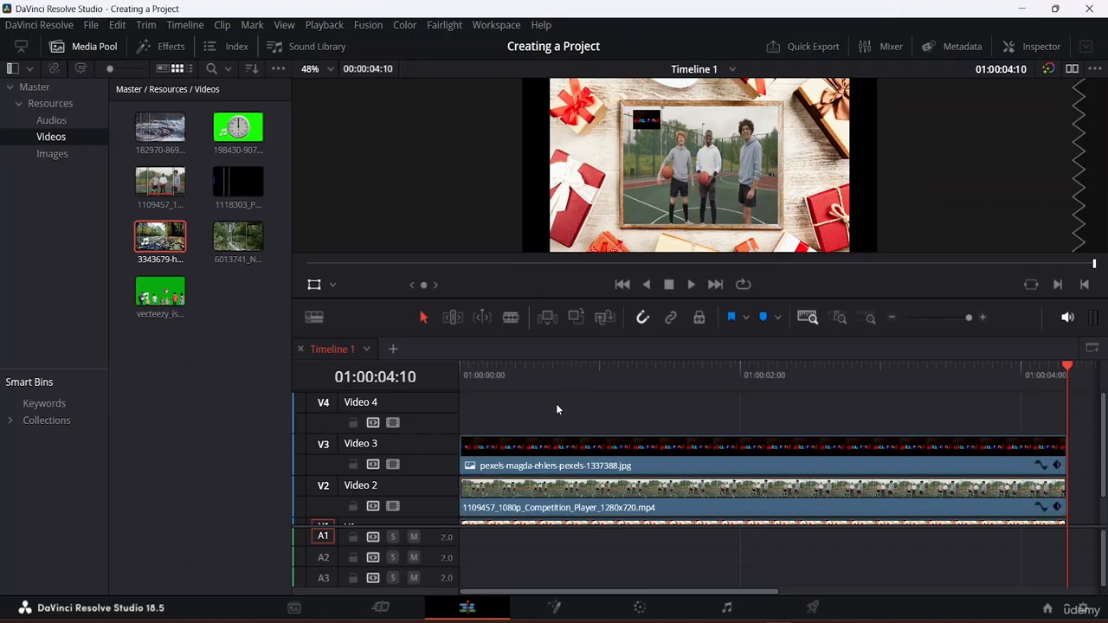
Open an additional empty timeline tab and close it again to return to Timeline 1
click(394, 350)
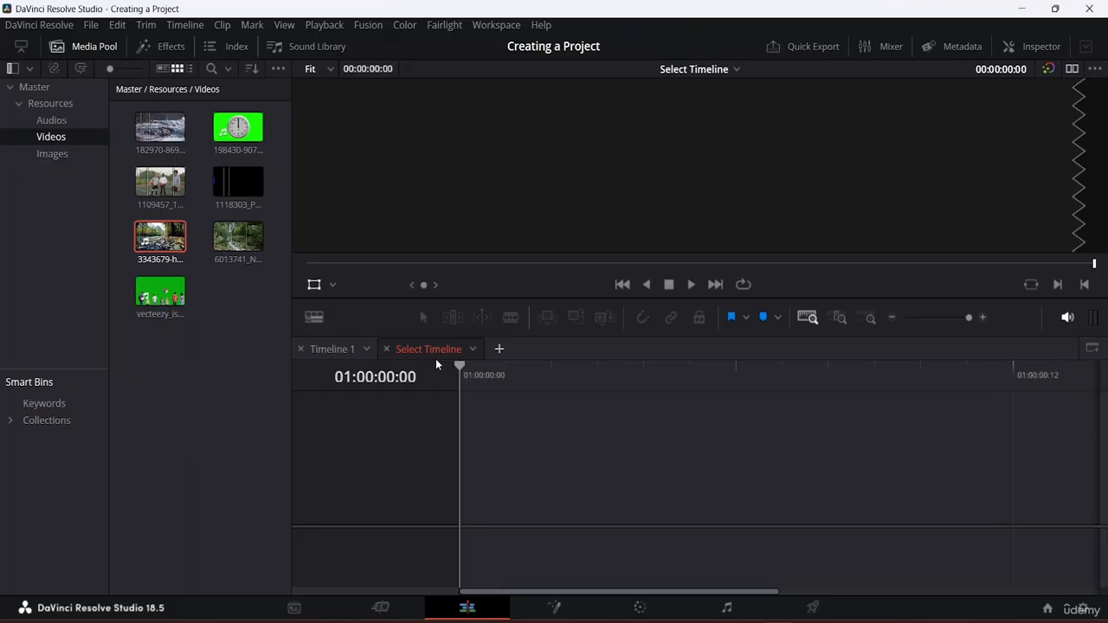
click(476, 348)
click(436, 347)
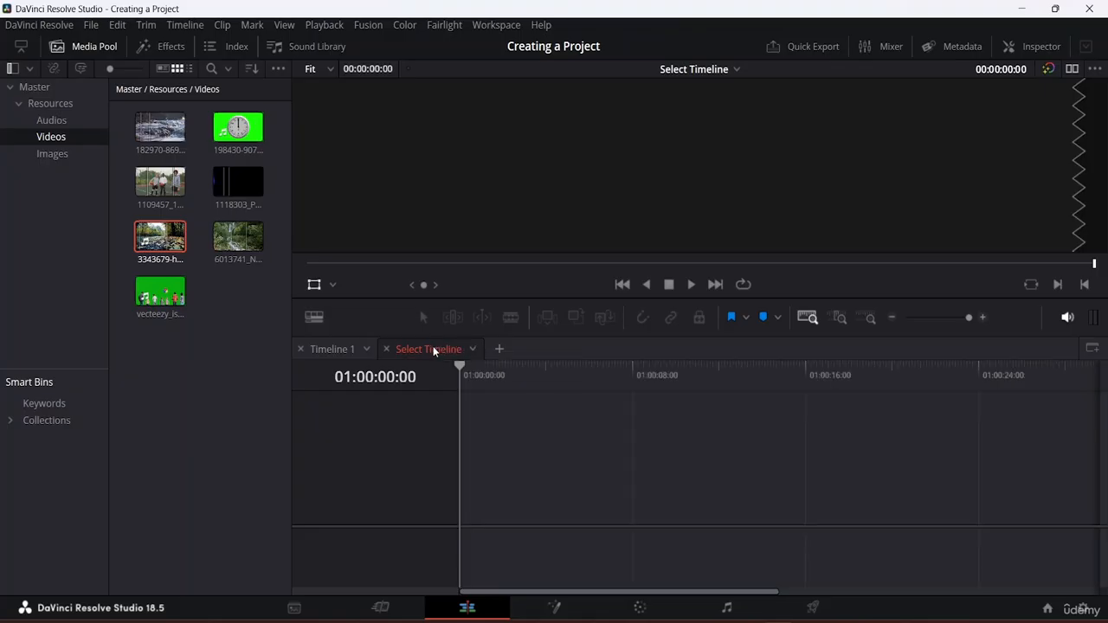
click(388, 348)
click(388, 348)
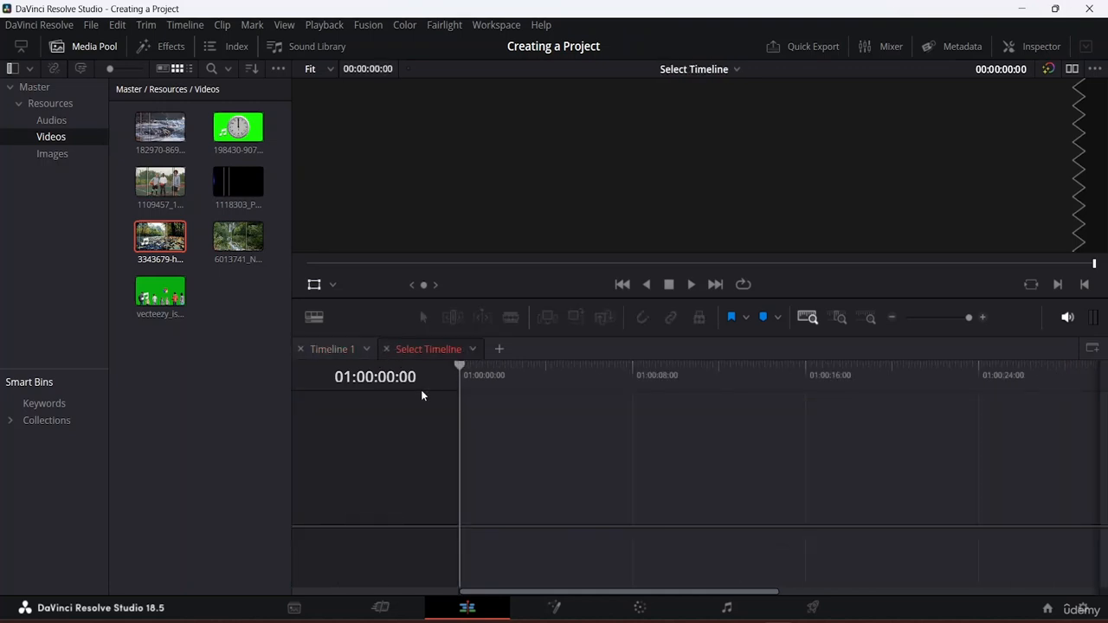
click(386, 349)
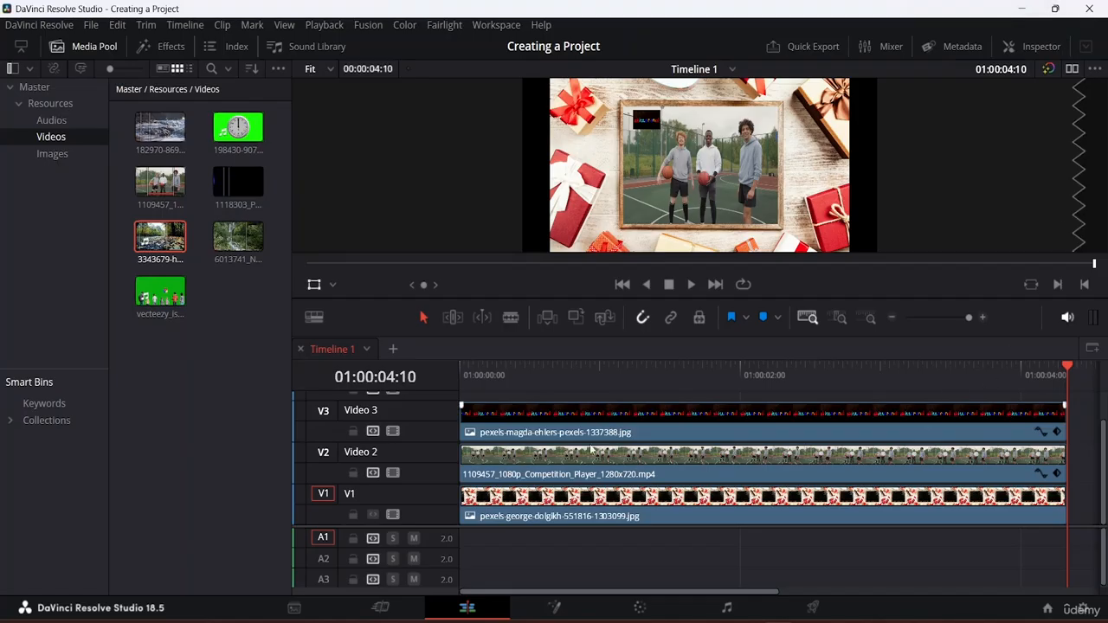
Add a blue flag to the pexels-magda-ehlers image on Video 3 and move the playhead to 01:00:01:17
click(667, 433)
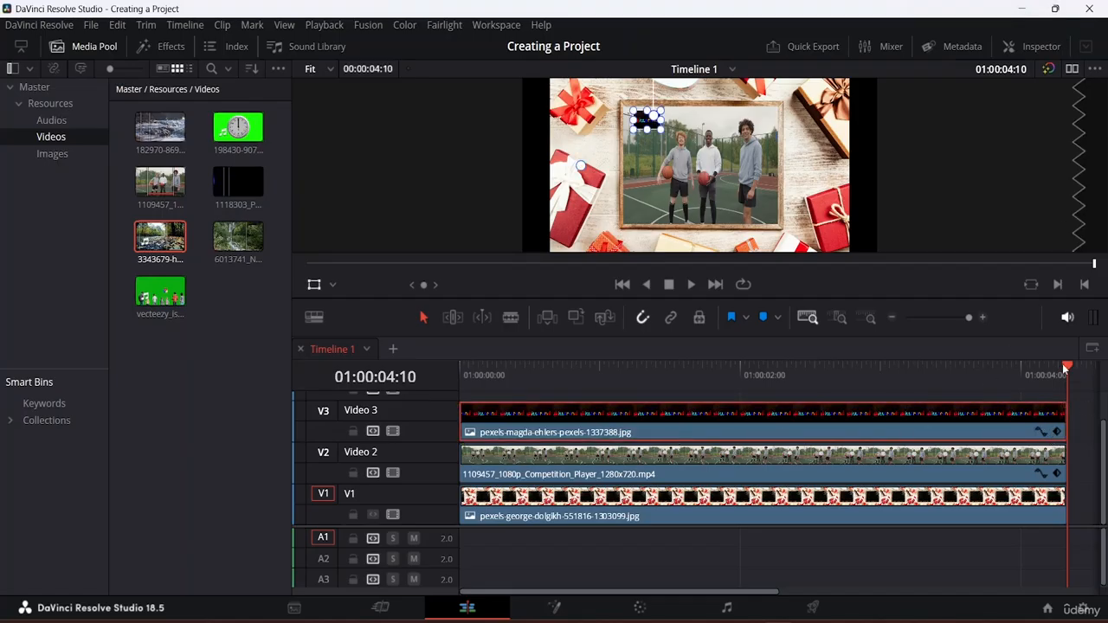
mouse_move(1039, 368)
mouse_down()
mouse_move(902, 377)
mouse_move(1046, 373)
mouse_up()
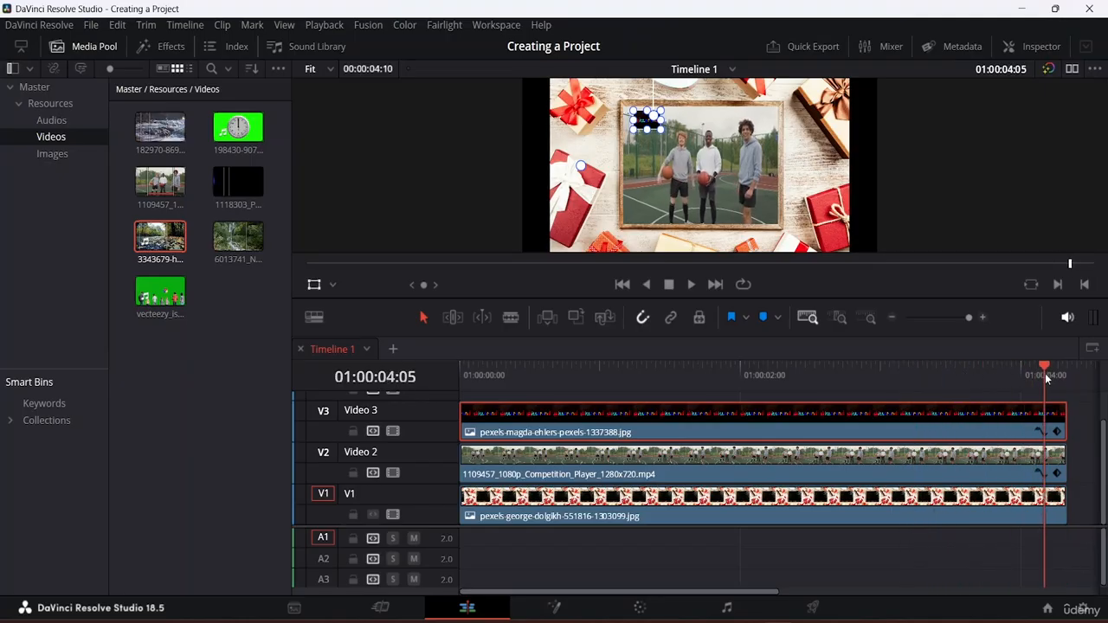
click(732, 317)
drag(1043, 372, 685, 361)
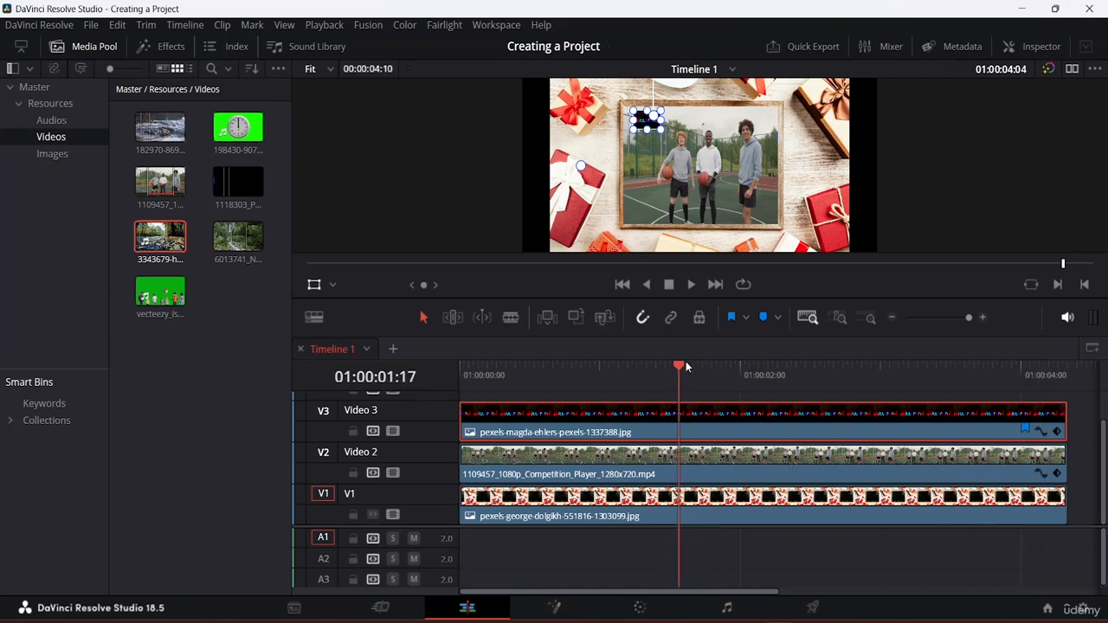
click(1025, 431)
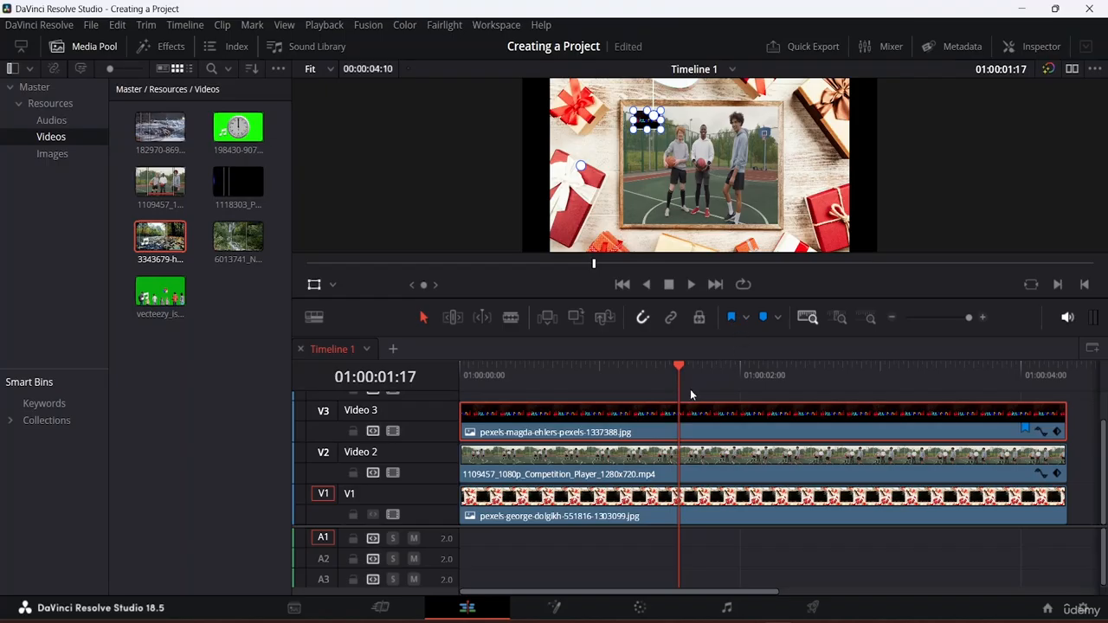
Add a blue flag to the 1109457 Competition Player clip on Video 2 with the note "Crop this layer"
click(751, 483)
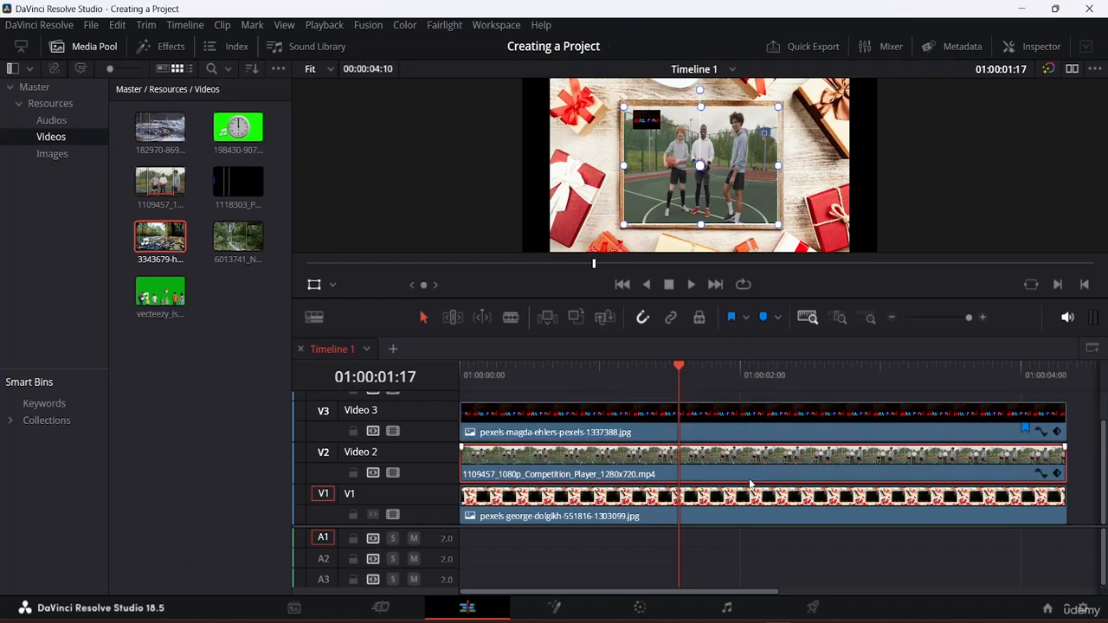
click(732, 321)
double_click(1027, 469)
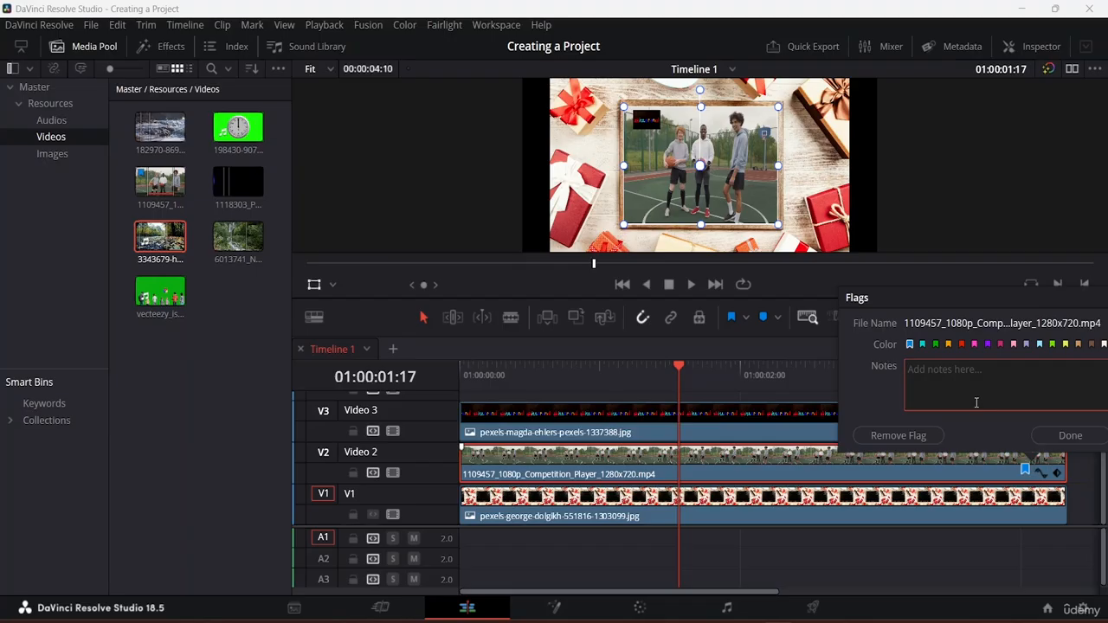
text(Crop this layer)
click(1072, 439)
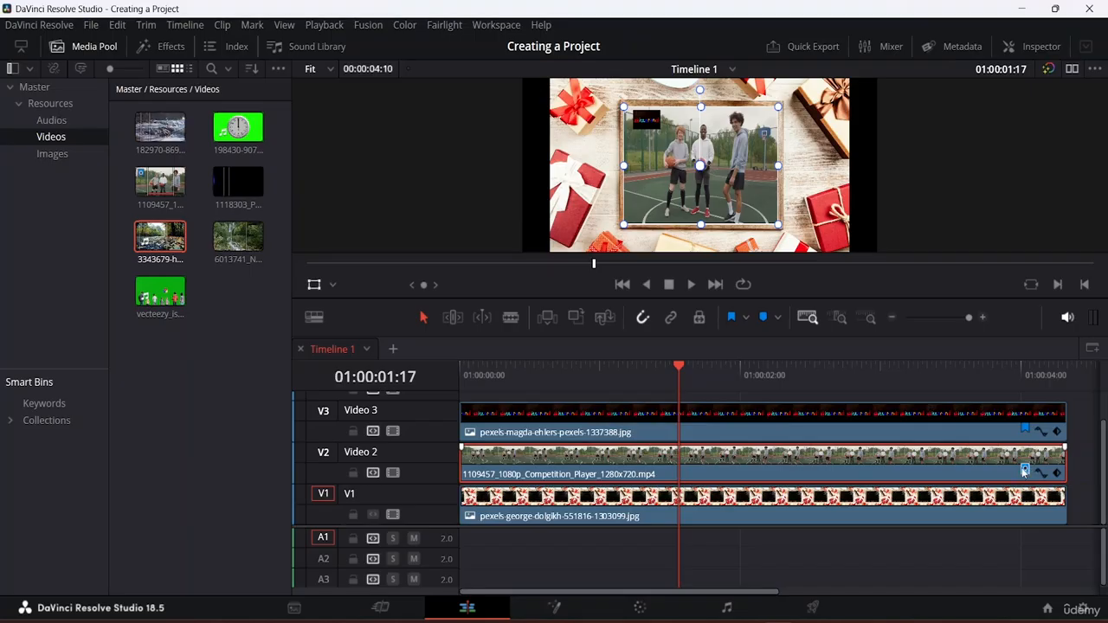
Change the flag on the 1109457 Competition Player clip to the Rose color
click(1078, 468)
double_click(1025, 471)
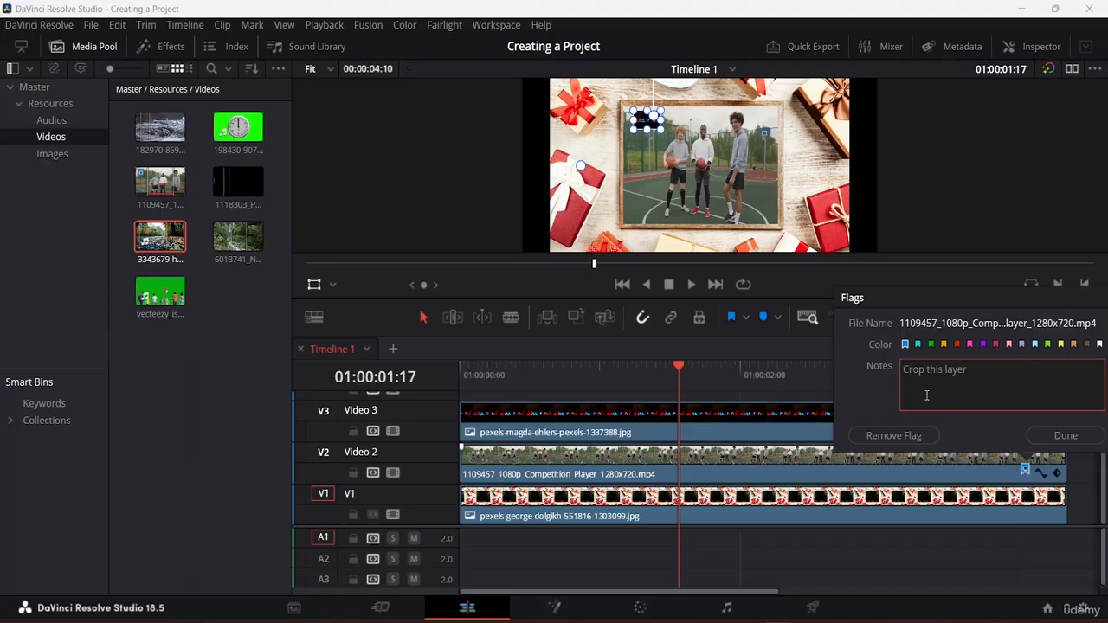
click(983, 344)
click(1010, 345)
click(1070, 436)
click(1052, 472)
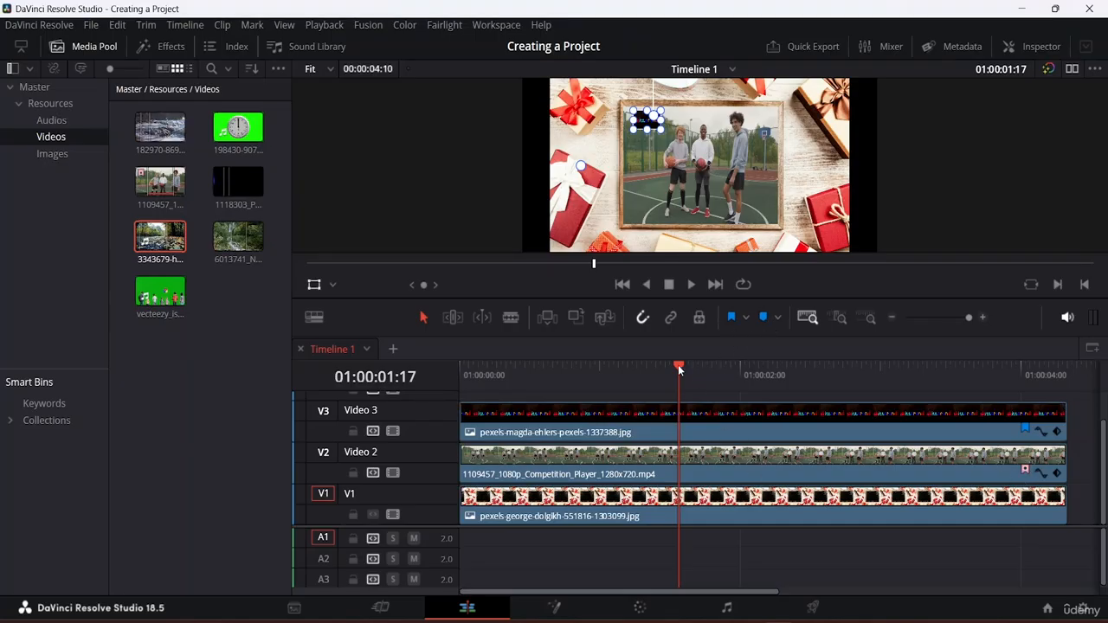
Add a Sky-colored marker at 01:00:01:23 to the 1109457 Competition Player clip on Video 2
drag(678, 365, 595, 369)
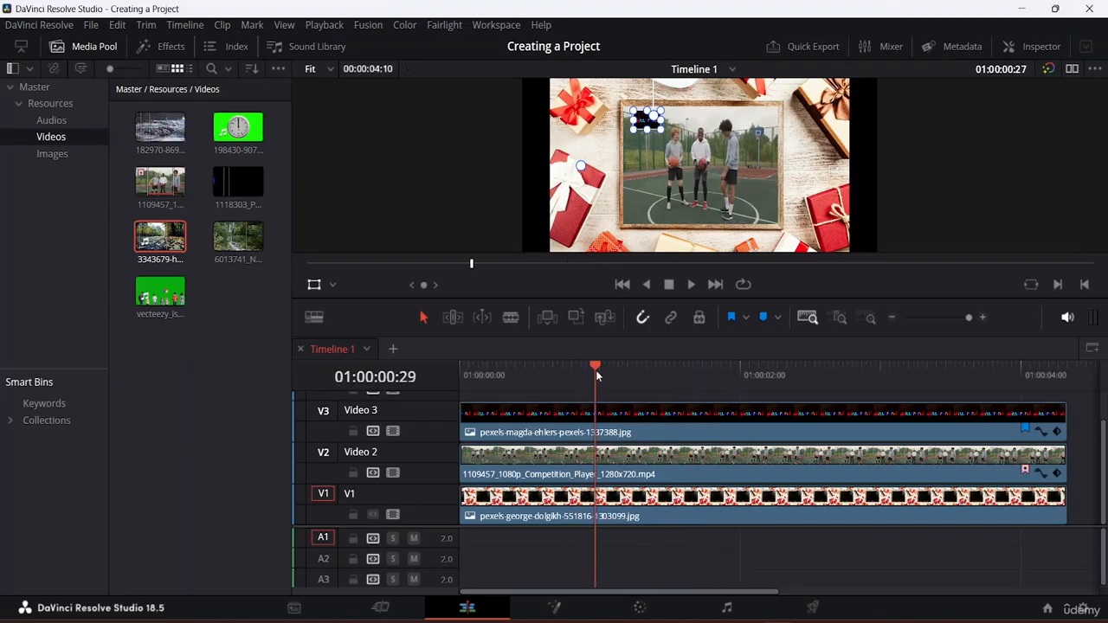
click(690, 430)
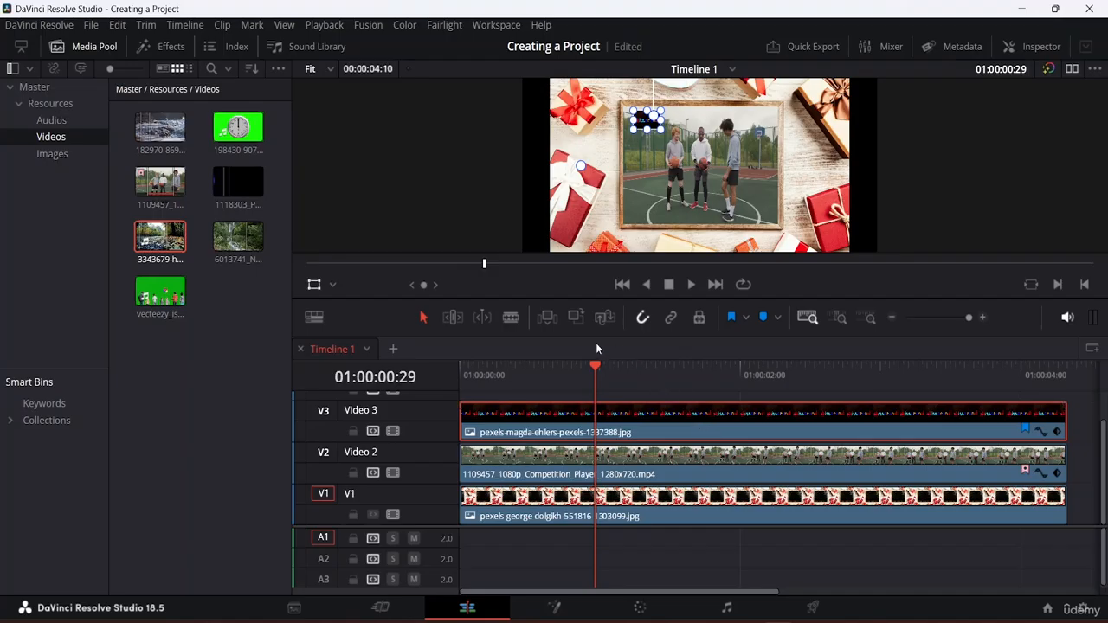
drag(593, 365, 692, 390)
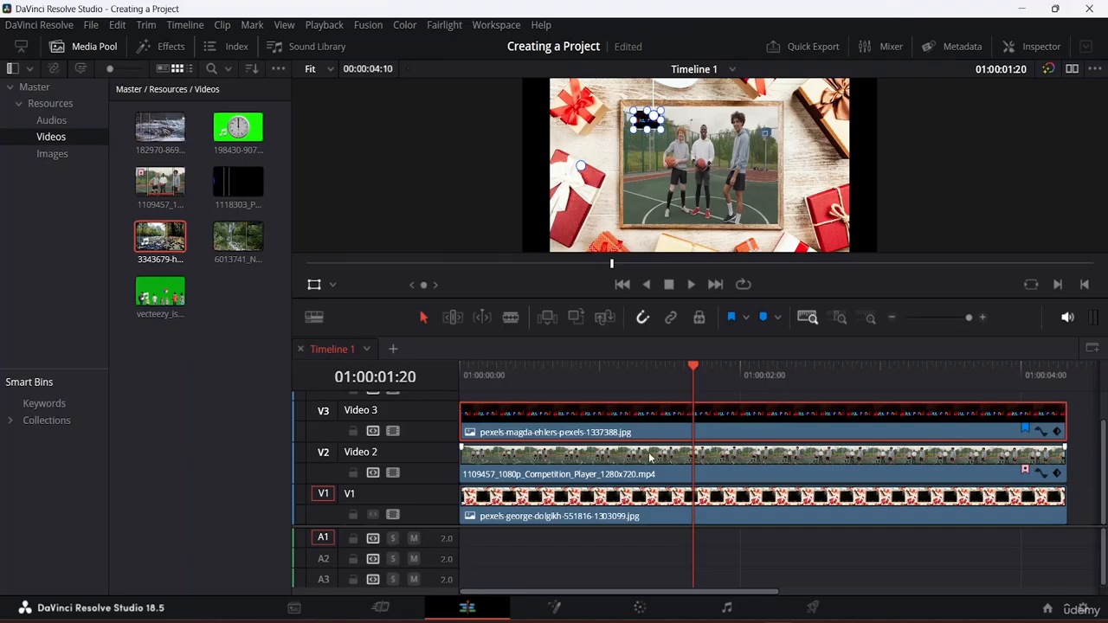
click(620, 469)
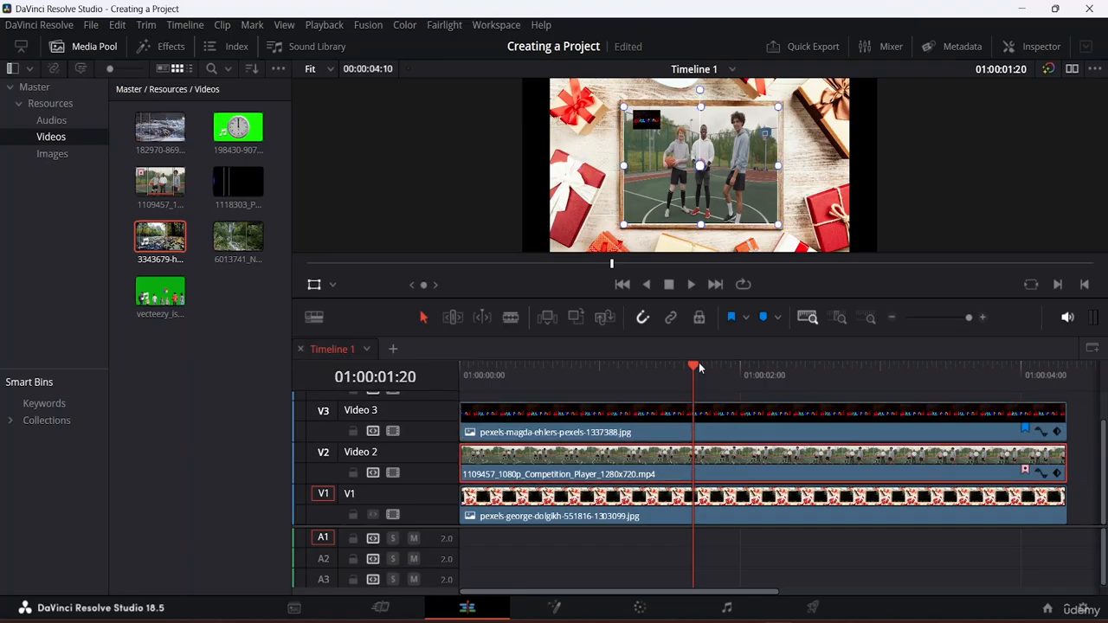
drag(693, 366, 710, 398)
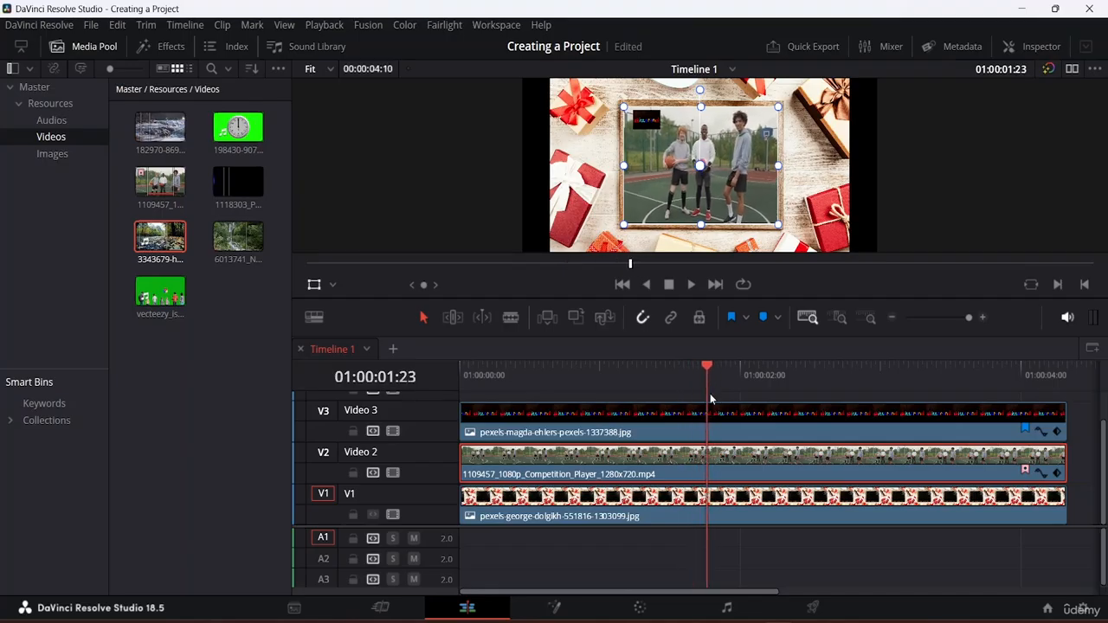
click(777, 320)
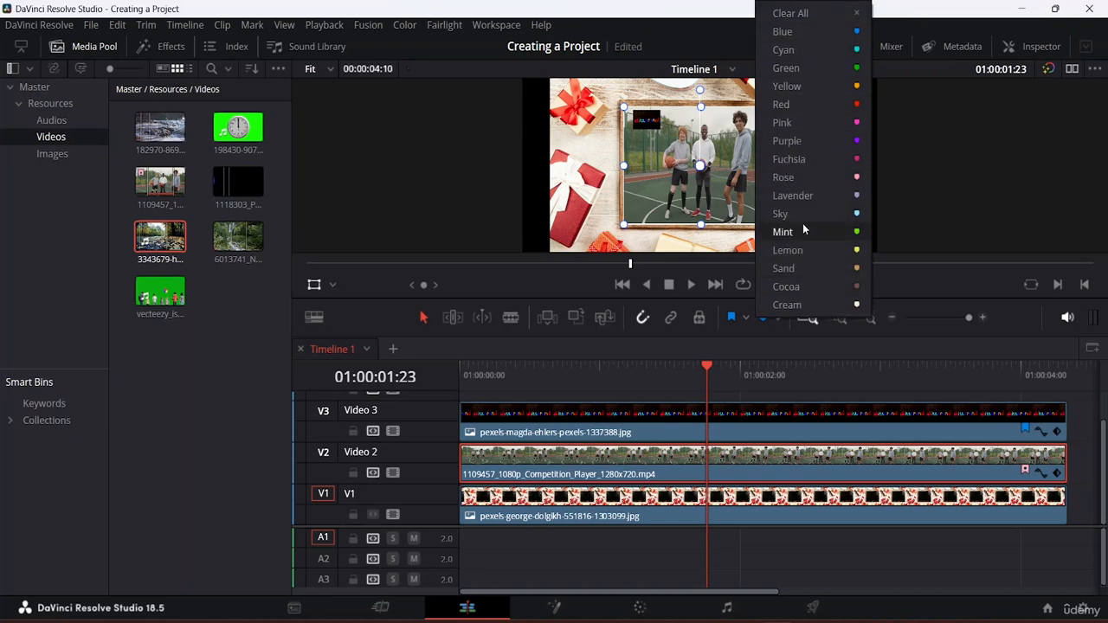
click(823, 212)
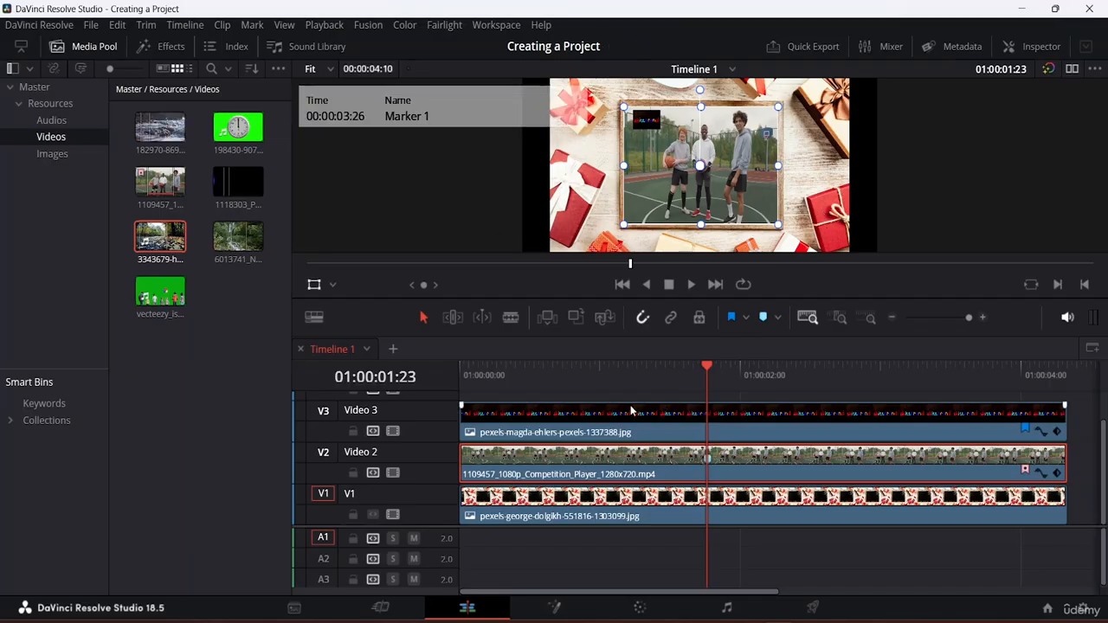
Open the clip marker's settings and browse the keyword suggestions for "d", leaving the keyword empty
double_click(710, 460)
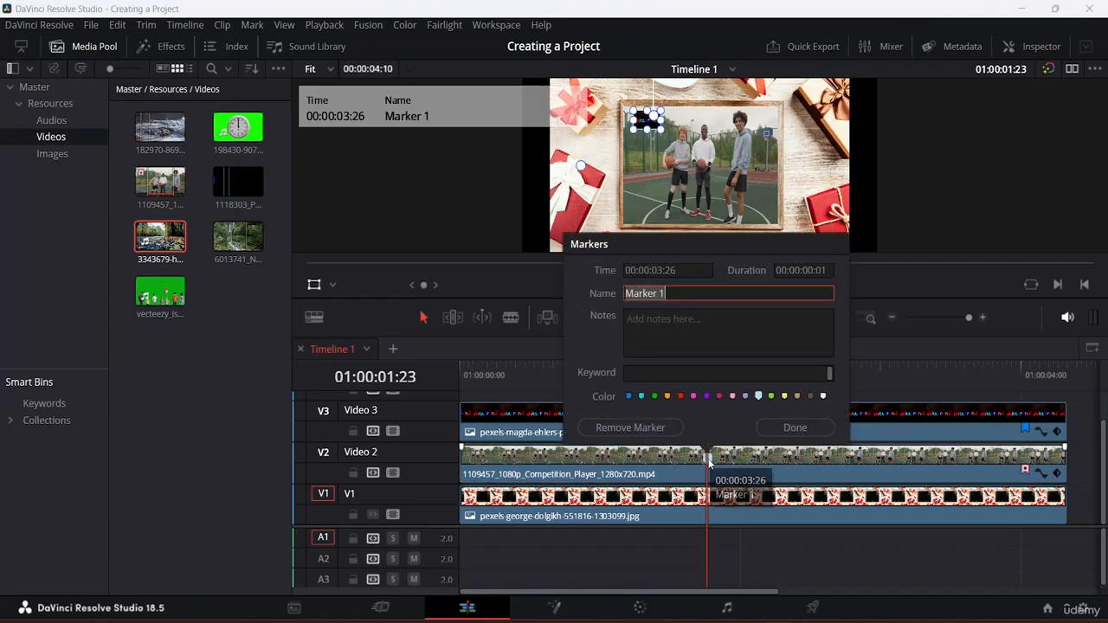
click(672, 294)
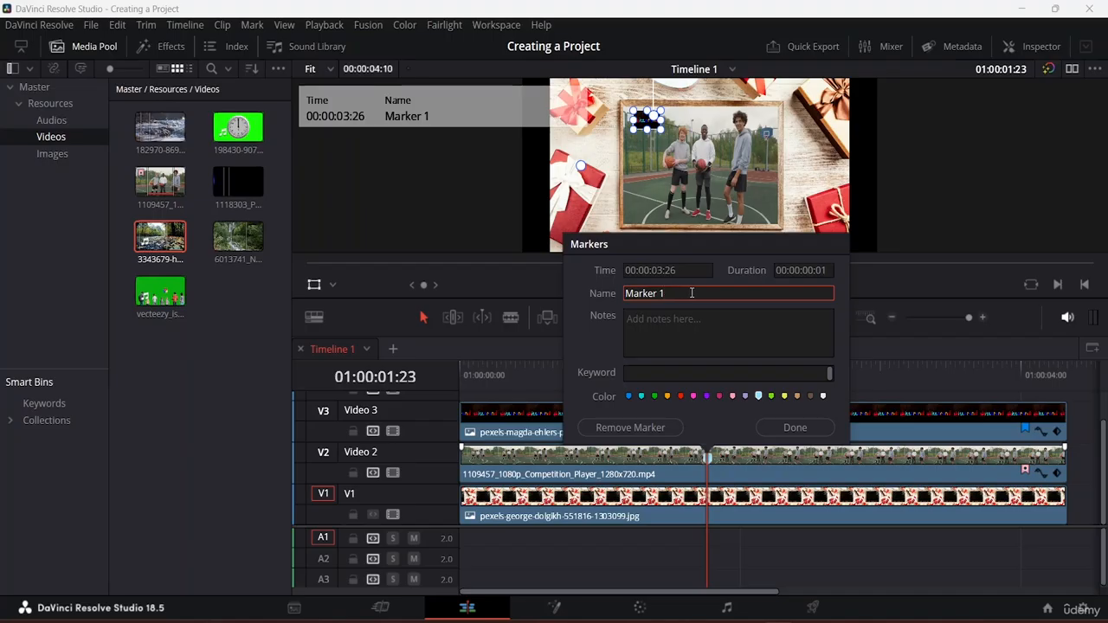
click(677, 374)
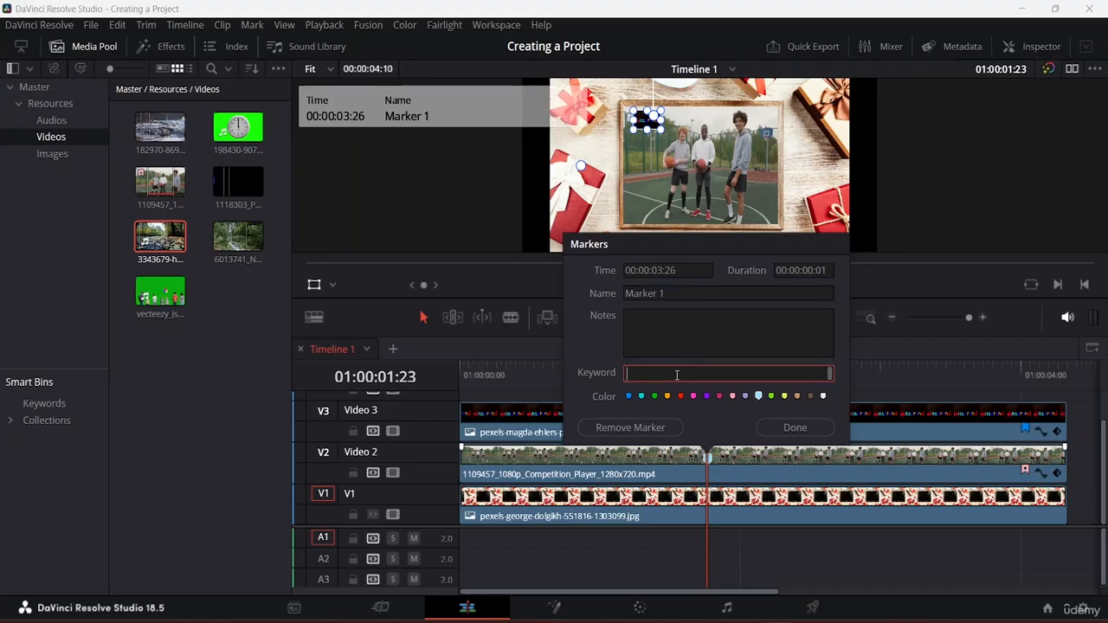
text(d)
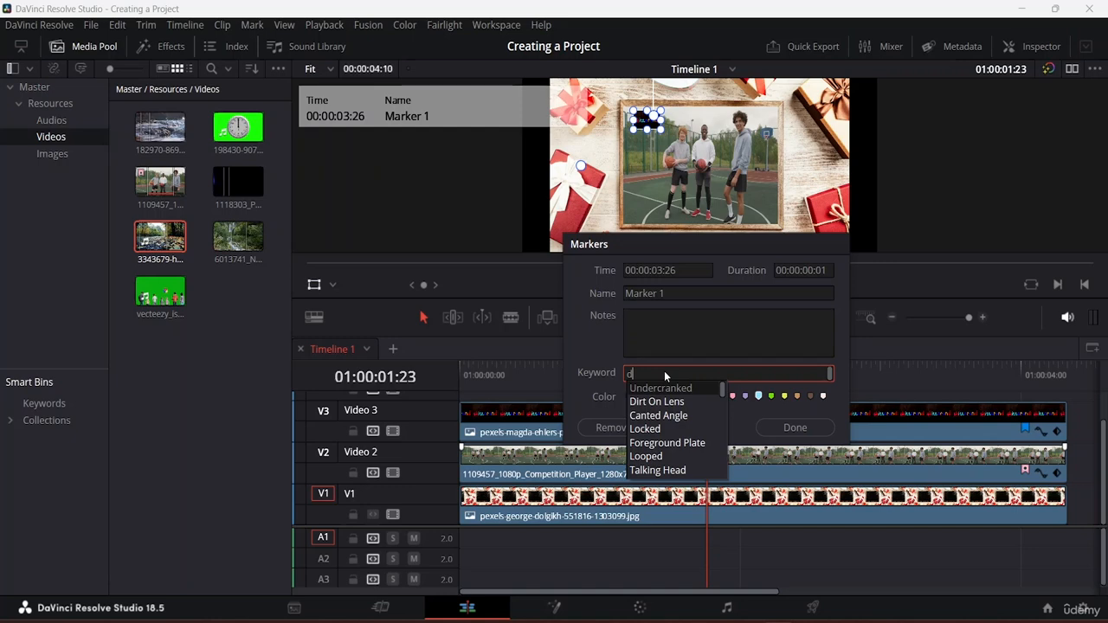
mouse_move(723, 389)
mouse_down()
mouse_move(724, 471)
mouse_move(711, 394)
mouse_up()
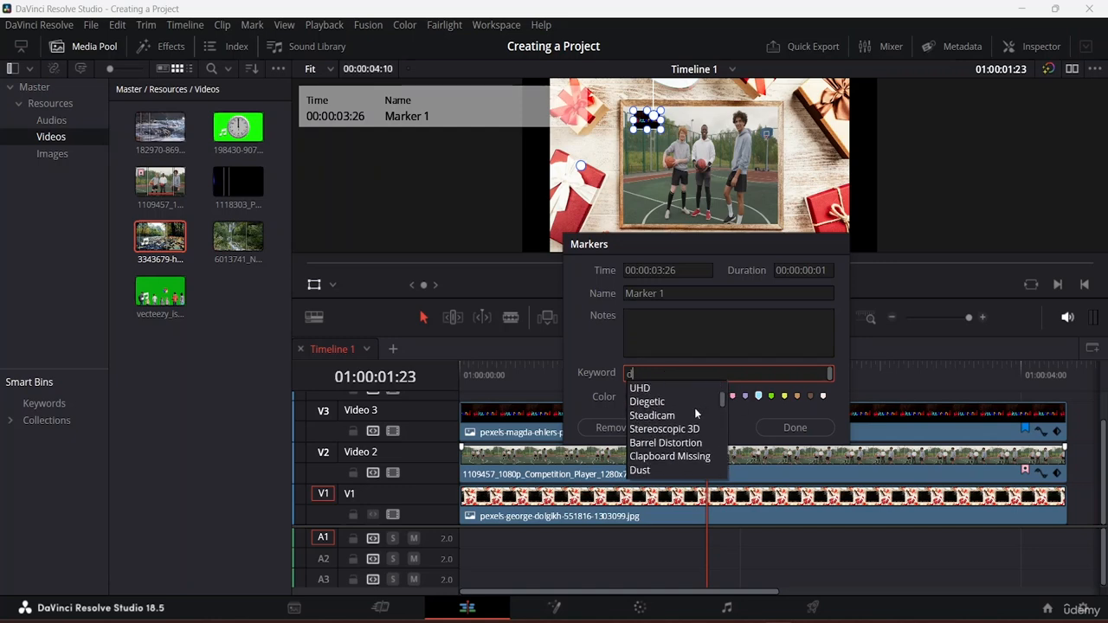
key(BackSpace)
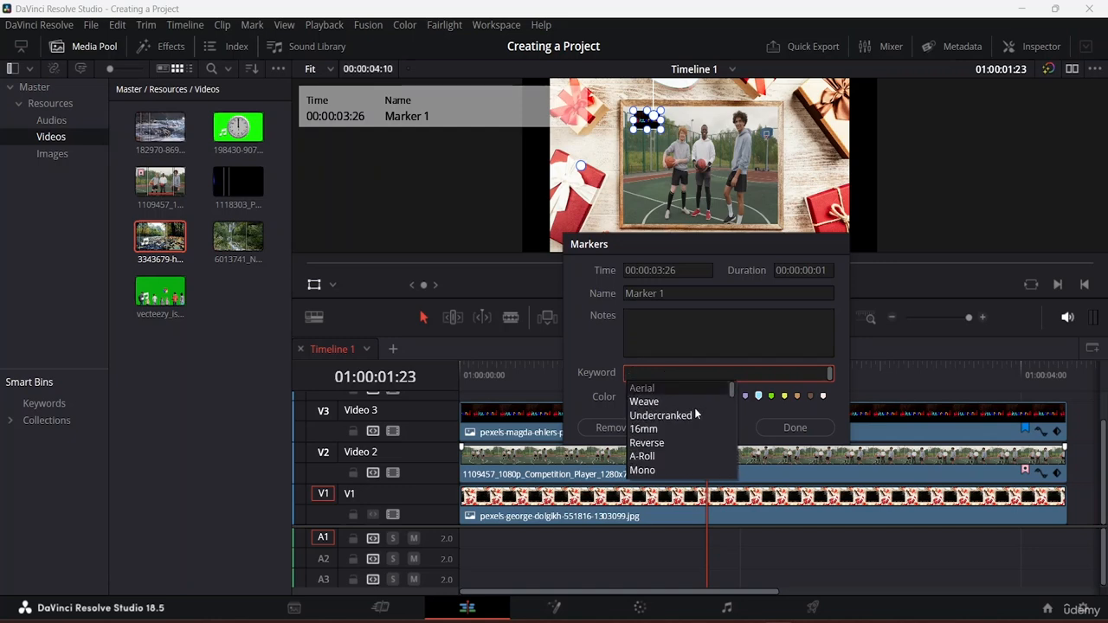
Add the note "Put on slow mo effect" to the marker and select the 1109457 Competition Player clip
click(662, 342)
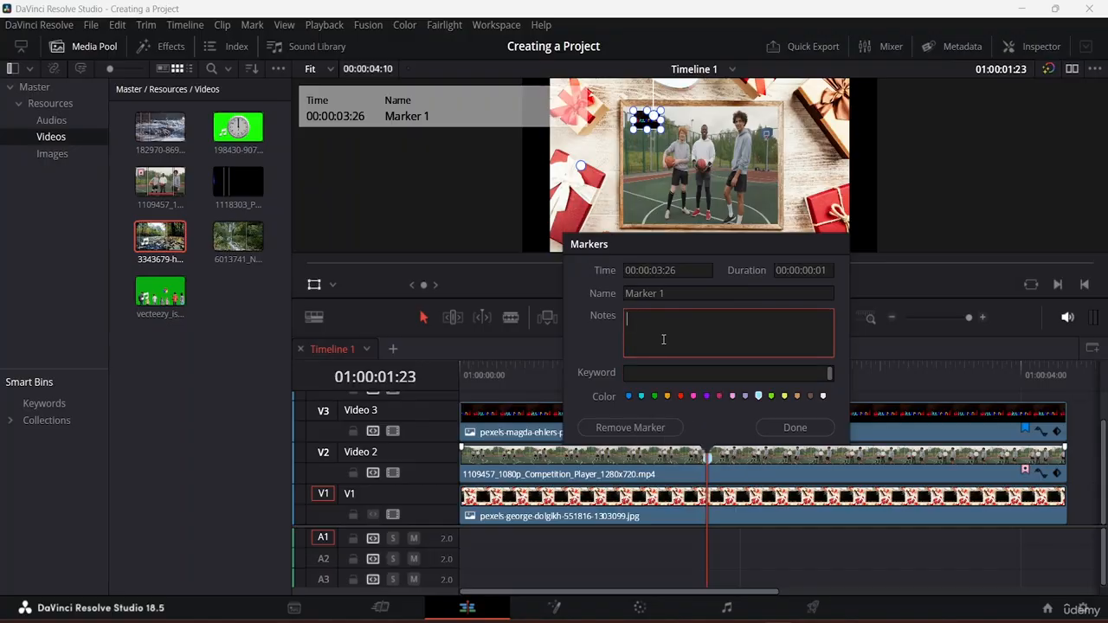
text(Put on slow mo effect)
click(792, 427)
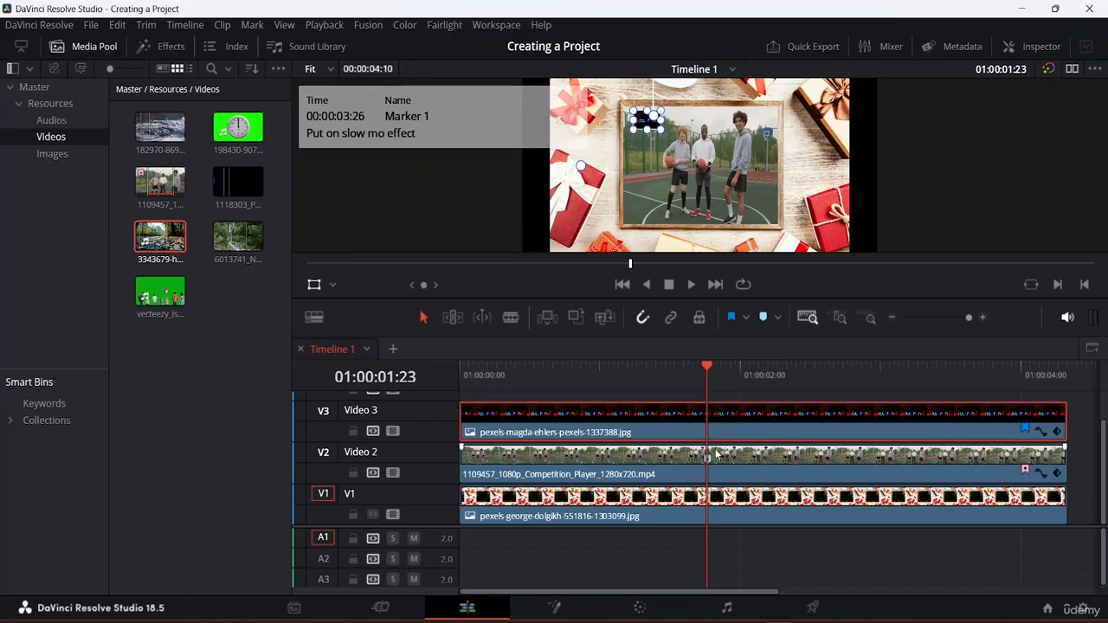
mouse_move(709, 464)
click(638, 466)
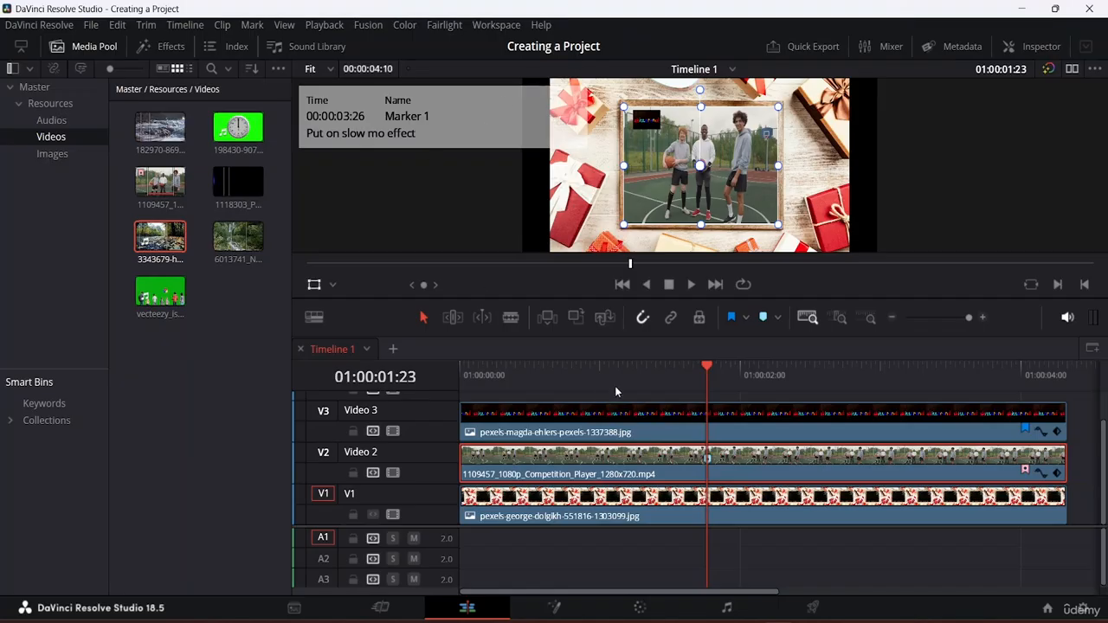
Save the current project under the name "Creating a Project", overwriting the existing project of that name
click(91, 24)
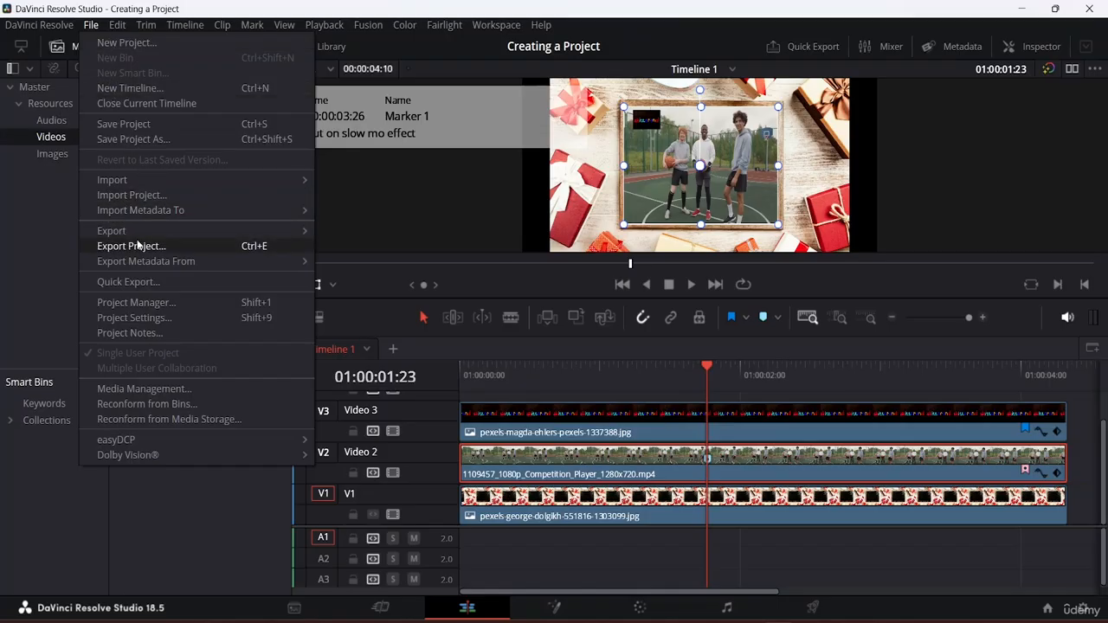
click(148, 140)
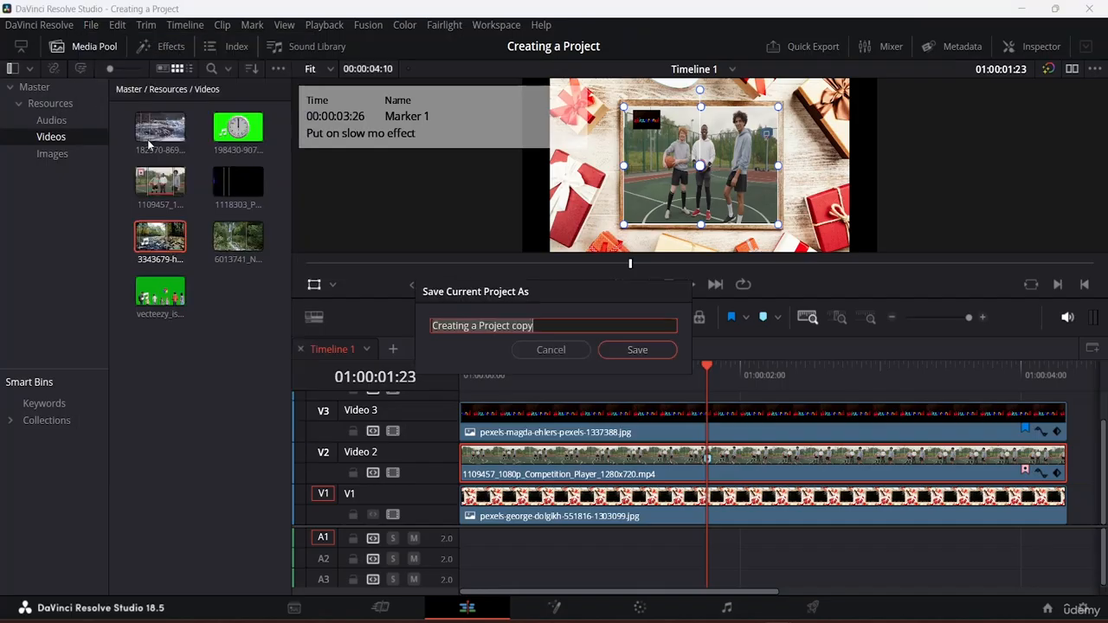
click(552, 324)
key(BackSpace)
key(BackSpace)
key(BackSpace)
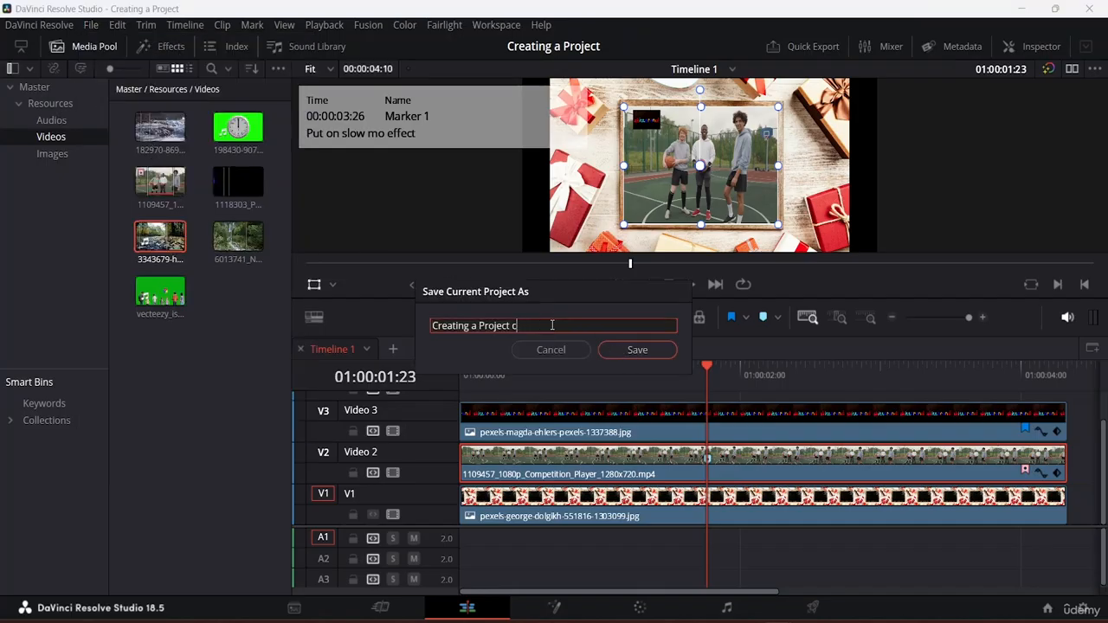
key(BackSpace)
key(BackSpace)
click(641, 350)
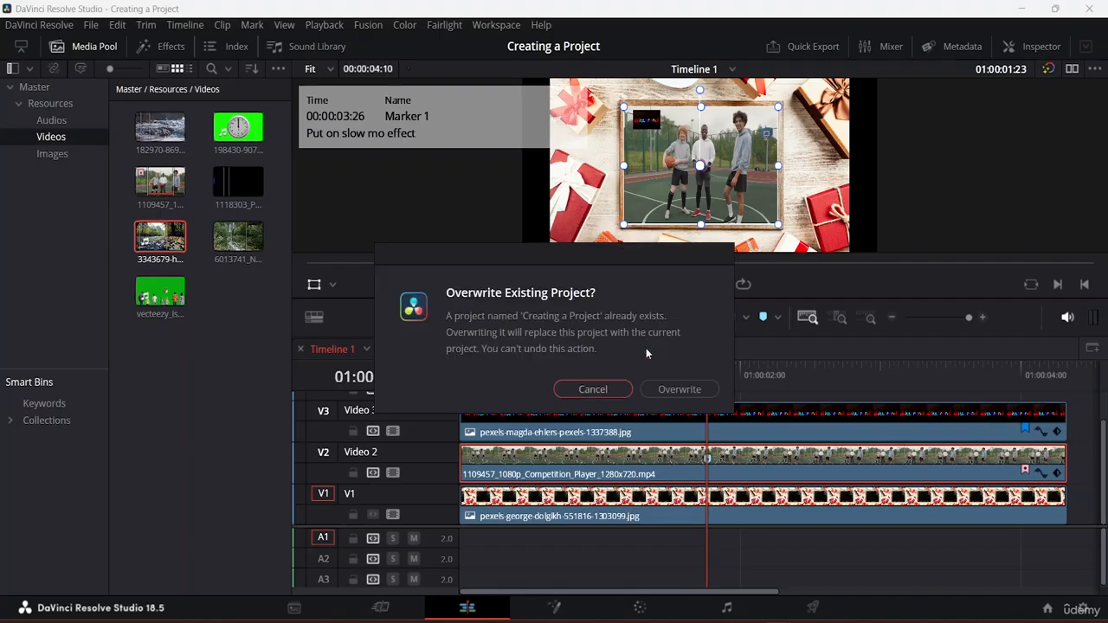
click(672, 390)
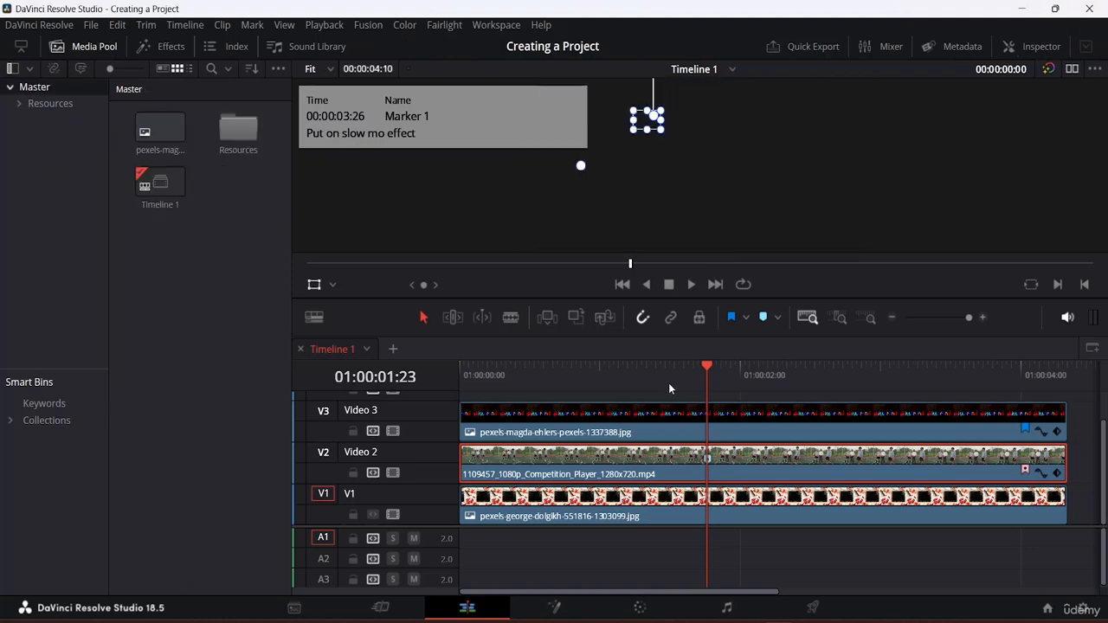
Save the current project again under its existing name
click(92, 28)
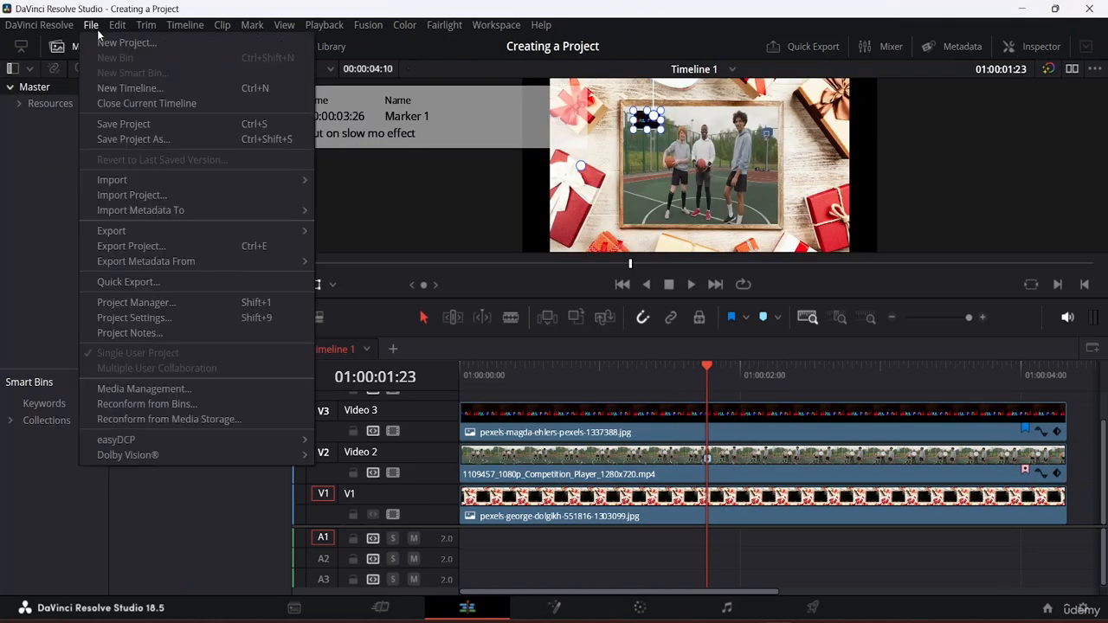
click(123, 129)
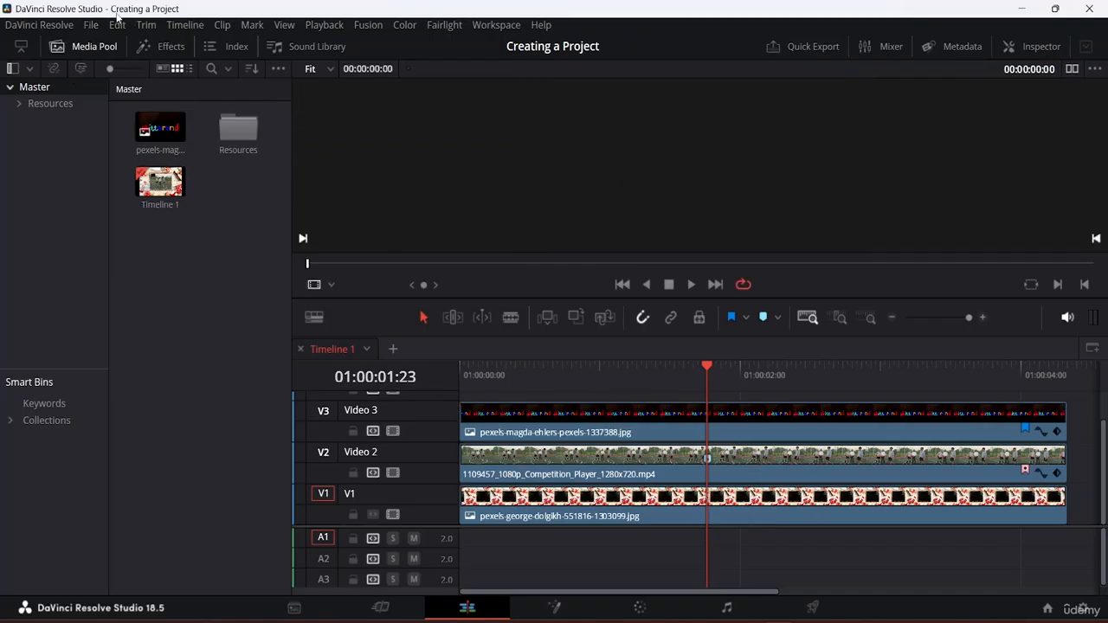
click(91, 26)
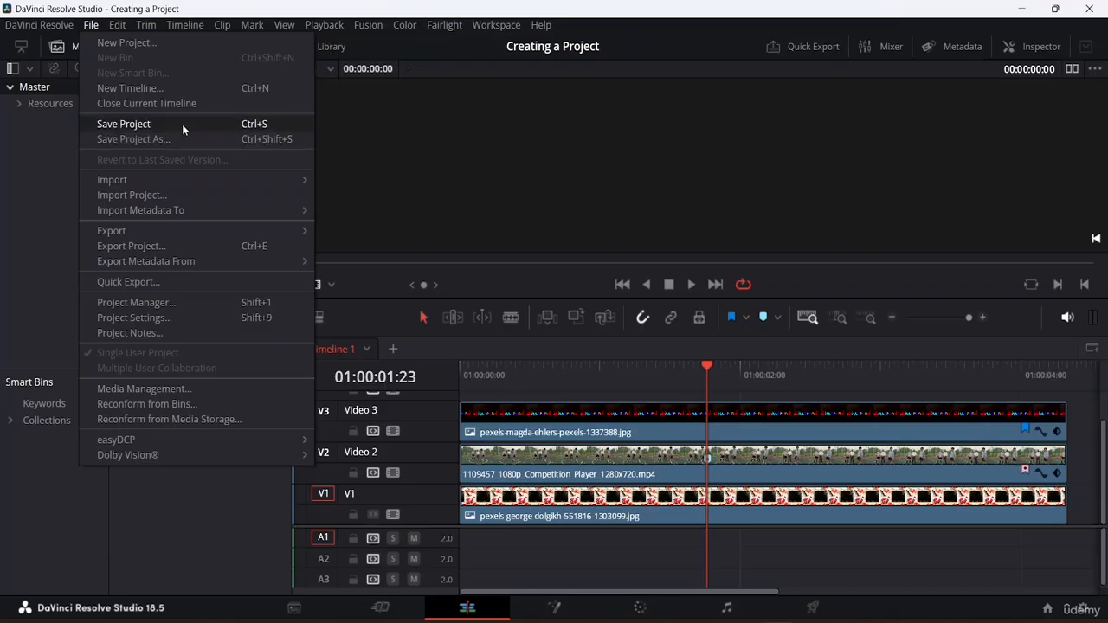
click(206, 501)
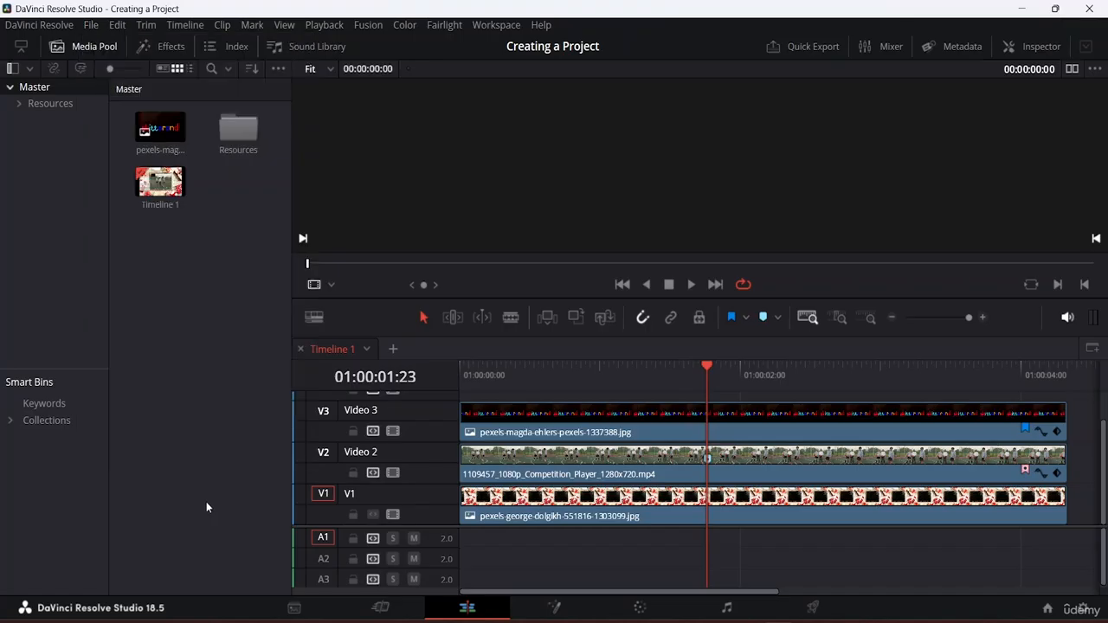